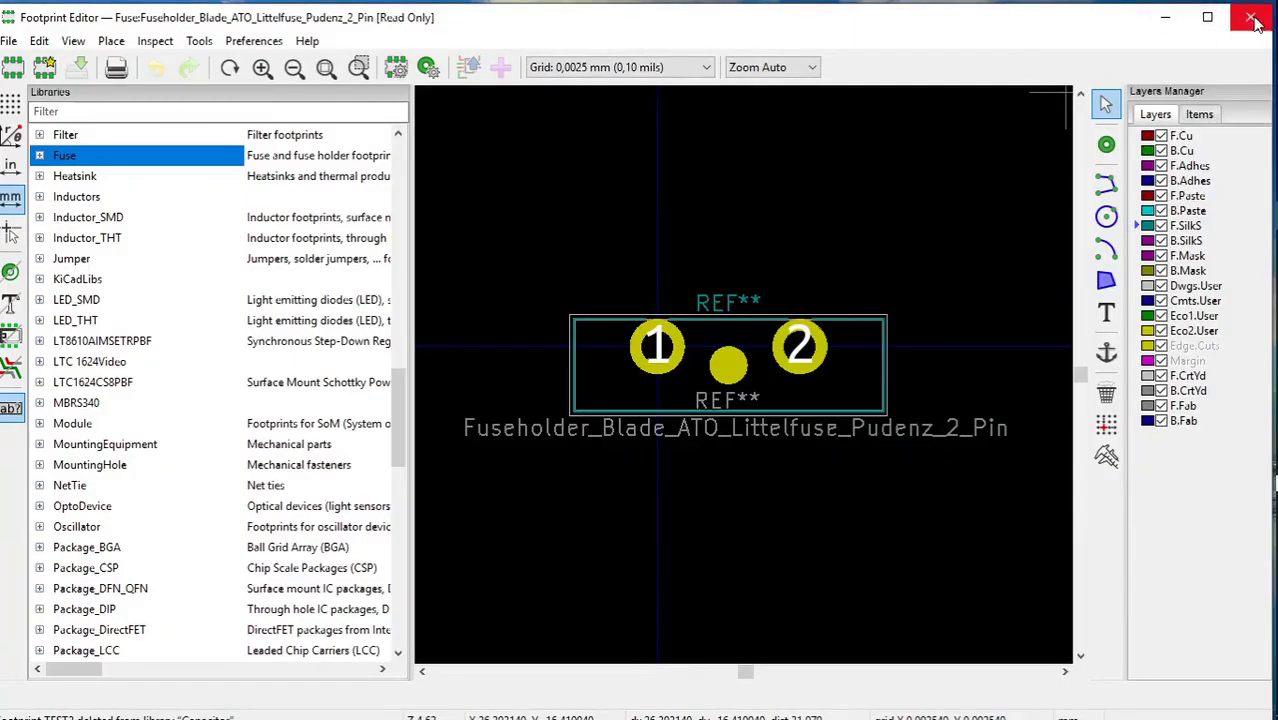
# Close the Footprint Editor and switch to the LTC 1624Video schematic in Eeschema.
pyautogui.click(1250, 17)
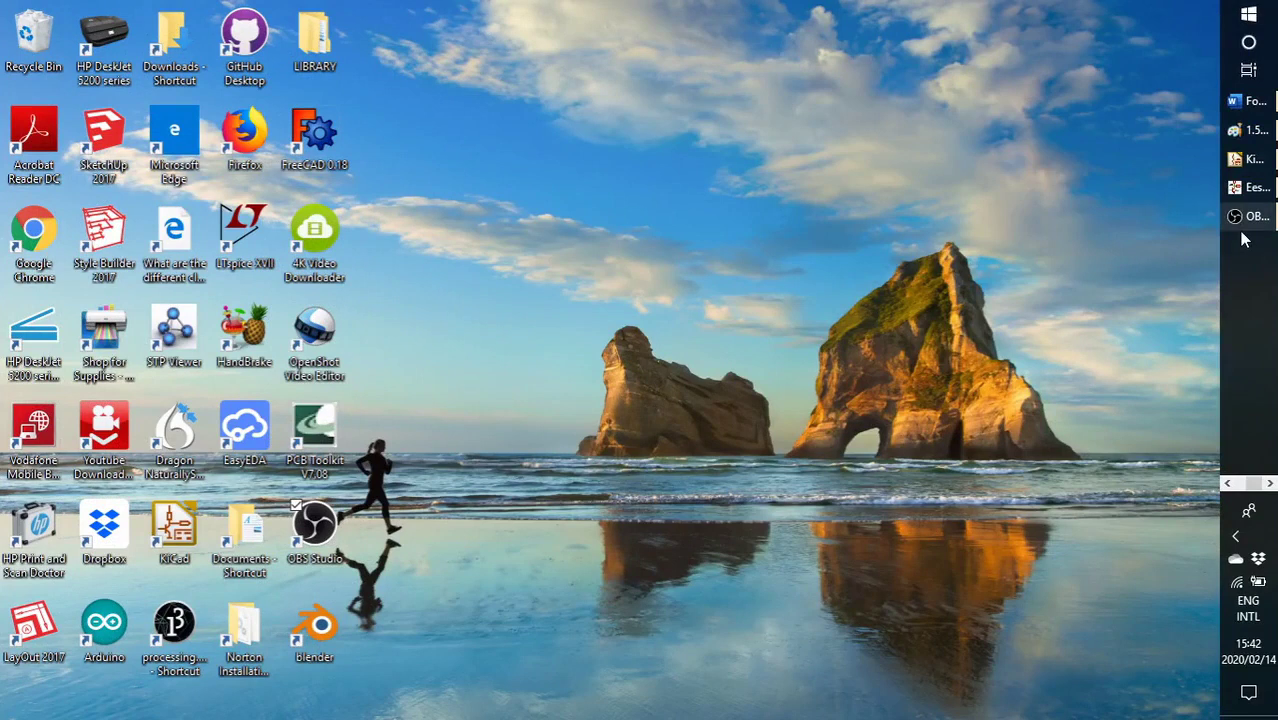
pyautogui.moveTo(1244, 211)
pyautogui.click(1250, 188)
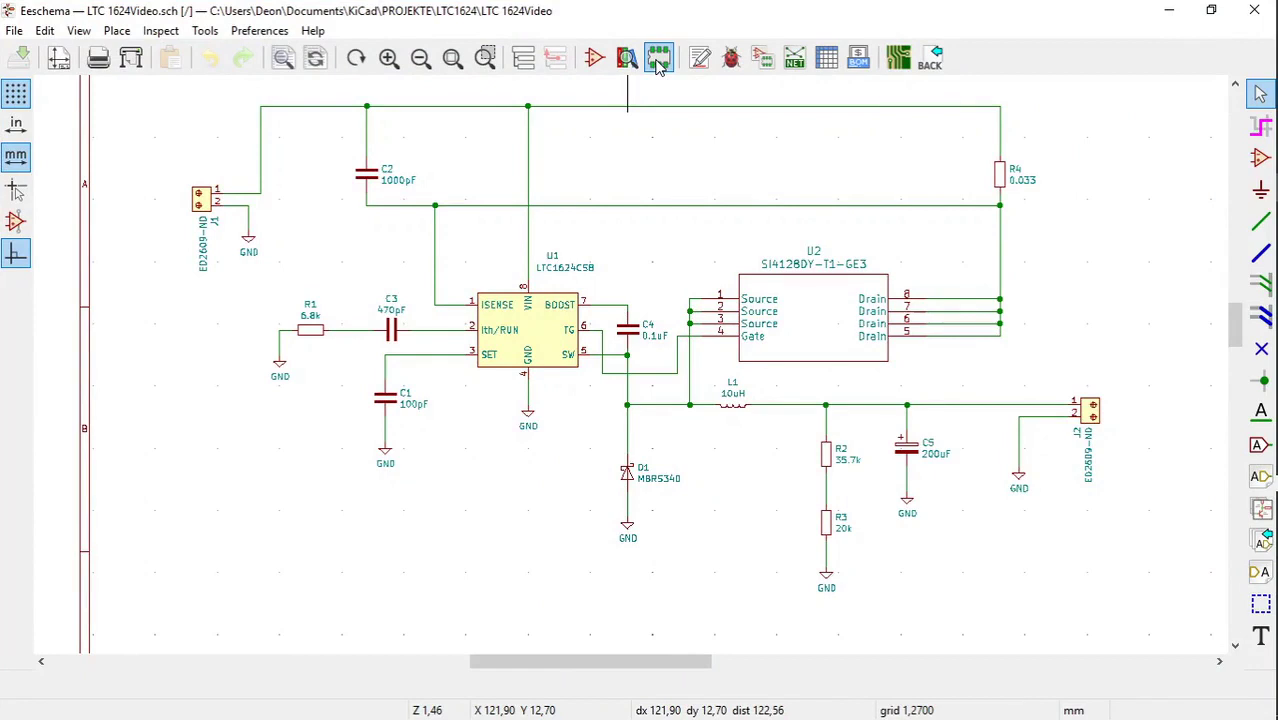
# Open the Footprint Editor from the schematic, dismissing the load error dialog, and reposition its window to show the library tree and layers.
pyautogui.click(658, 60)
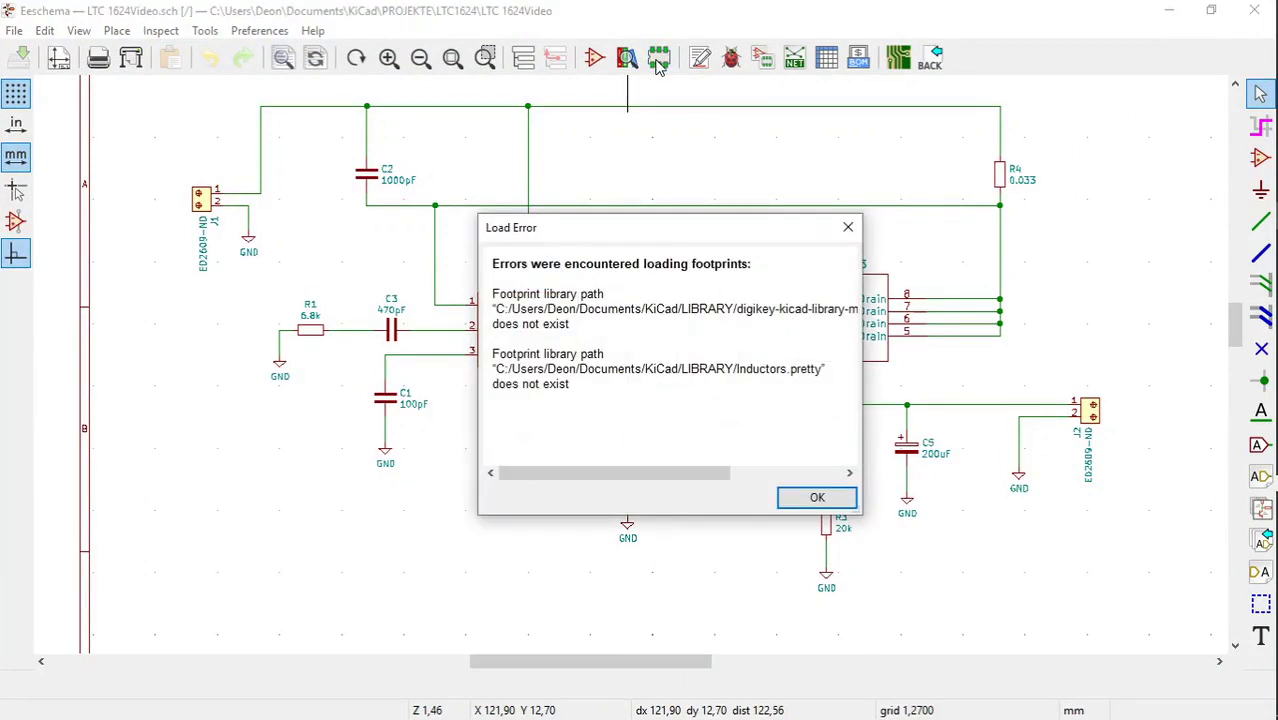
pyautogui.click(816, 497)
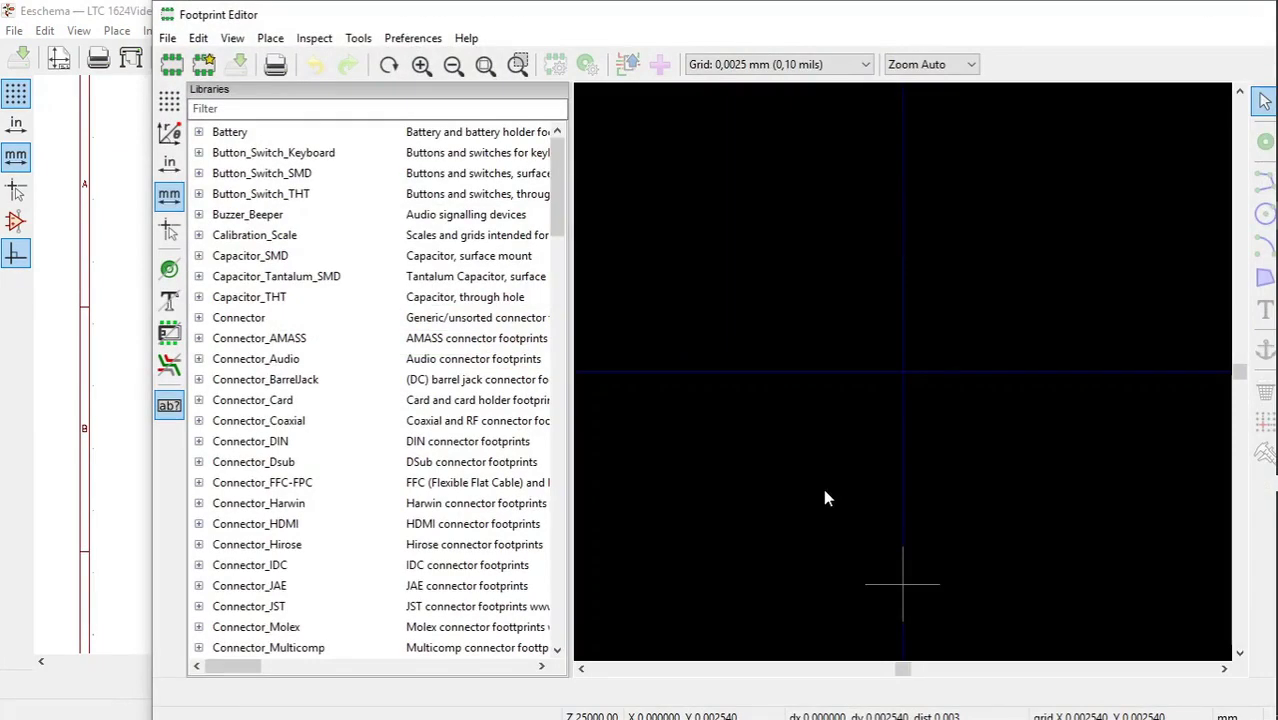
pyautogui.moveTo(958, 23); pyautogui.dragTo(843, 34)
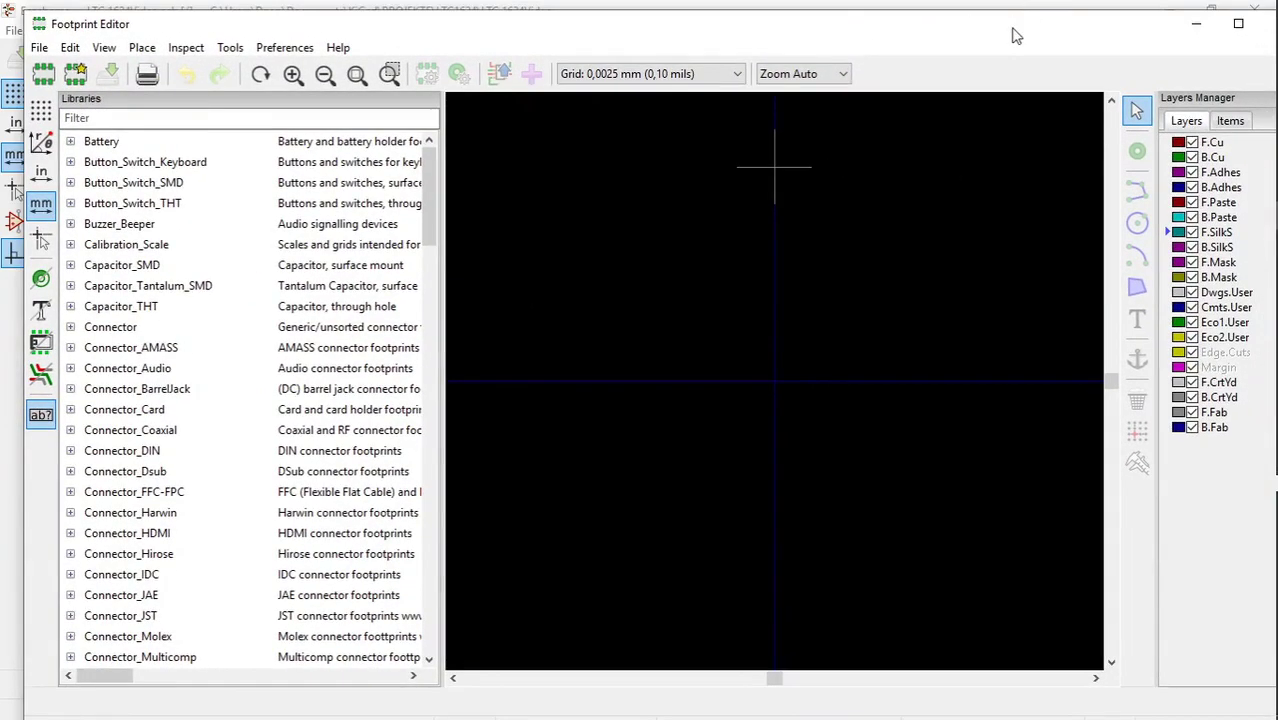
pyautogui.moveTo(1016, 35); pyautogui.dragTo(1014, 25)
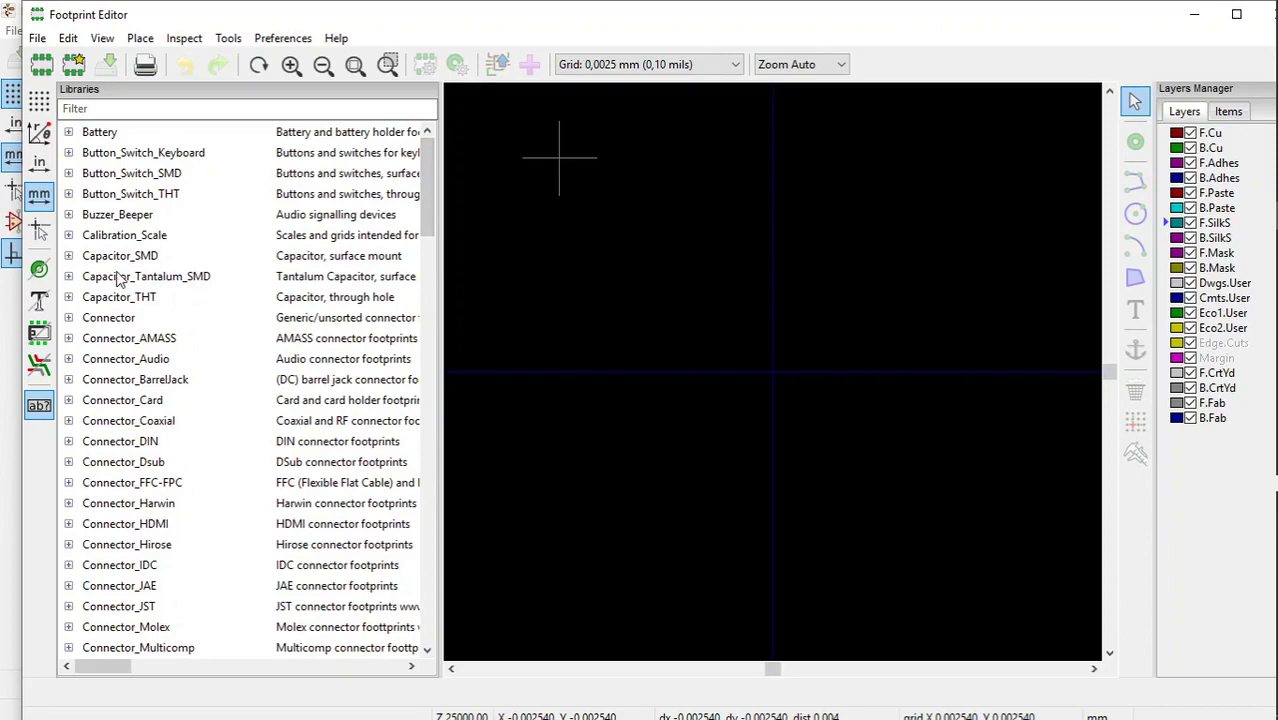
# Browse the footprint library list and expand the Fuse library to show its footprints.
pyautogui.moveTo(430, 238); pyautogui.dragTo(436, 416)
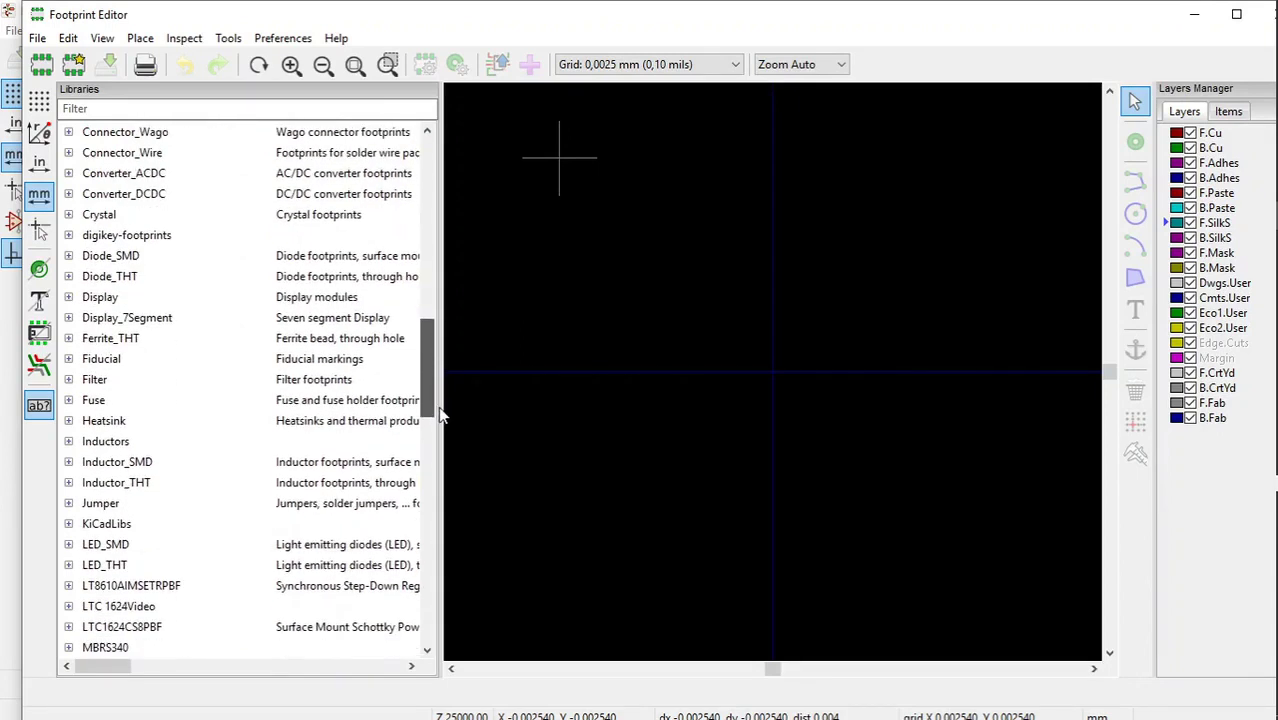
pyautogui.click(130, 404)
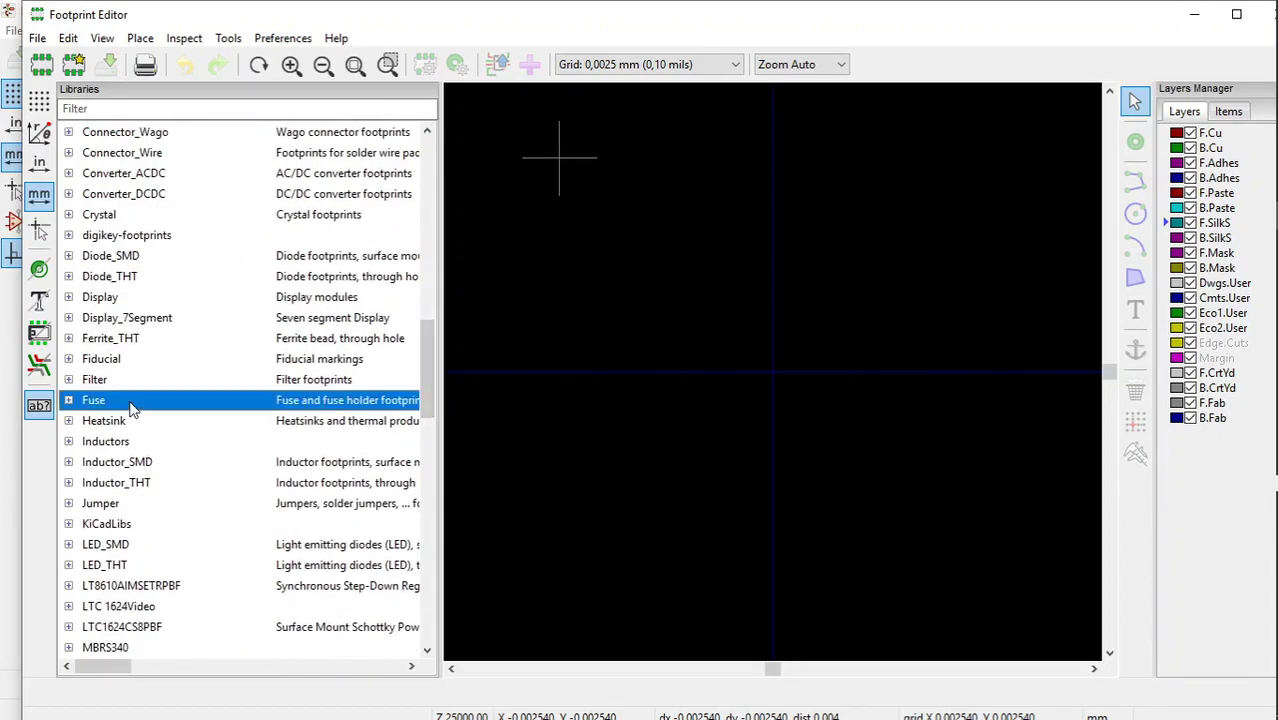
pyautogui.click(131, 448)
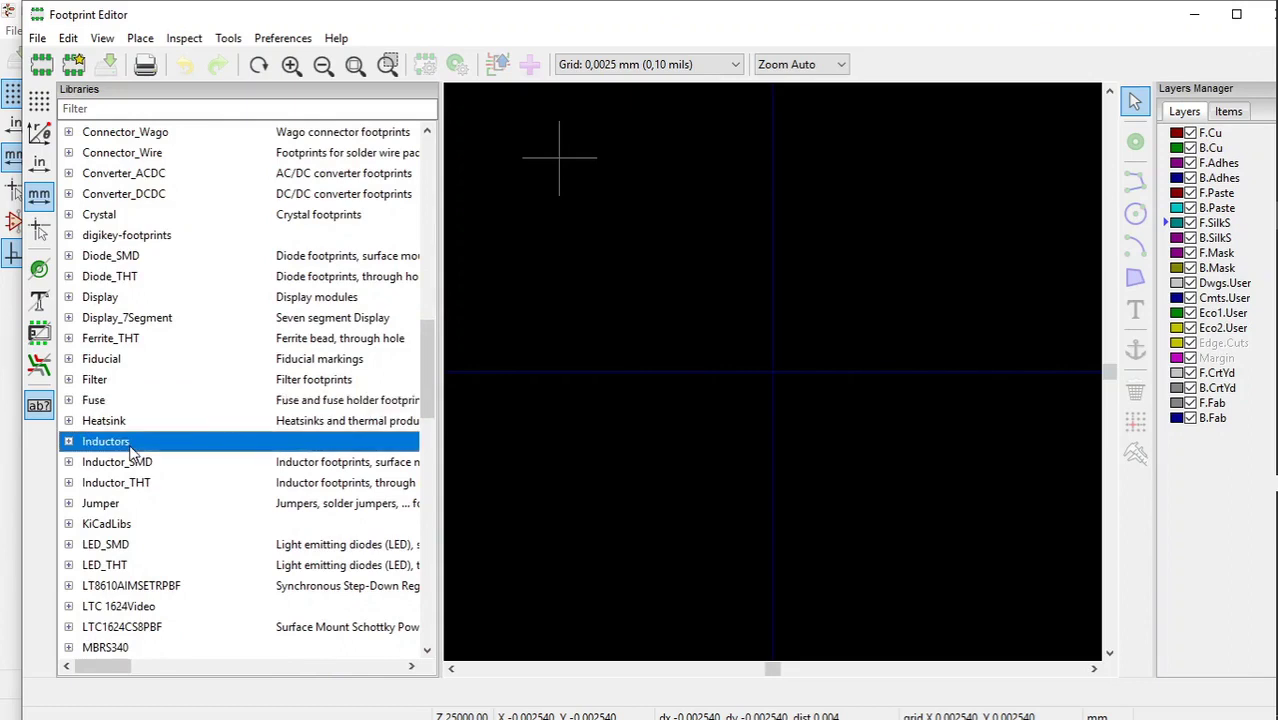
pyautogui.click(114, 508)
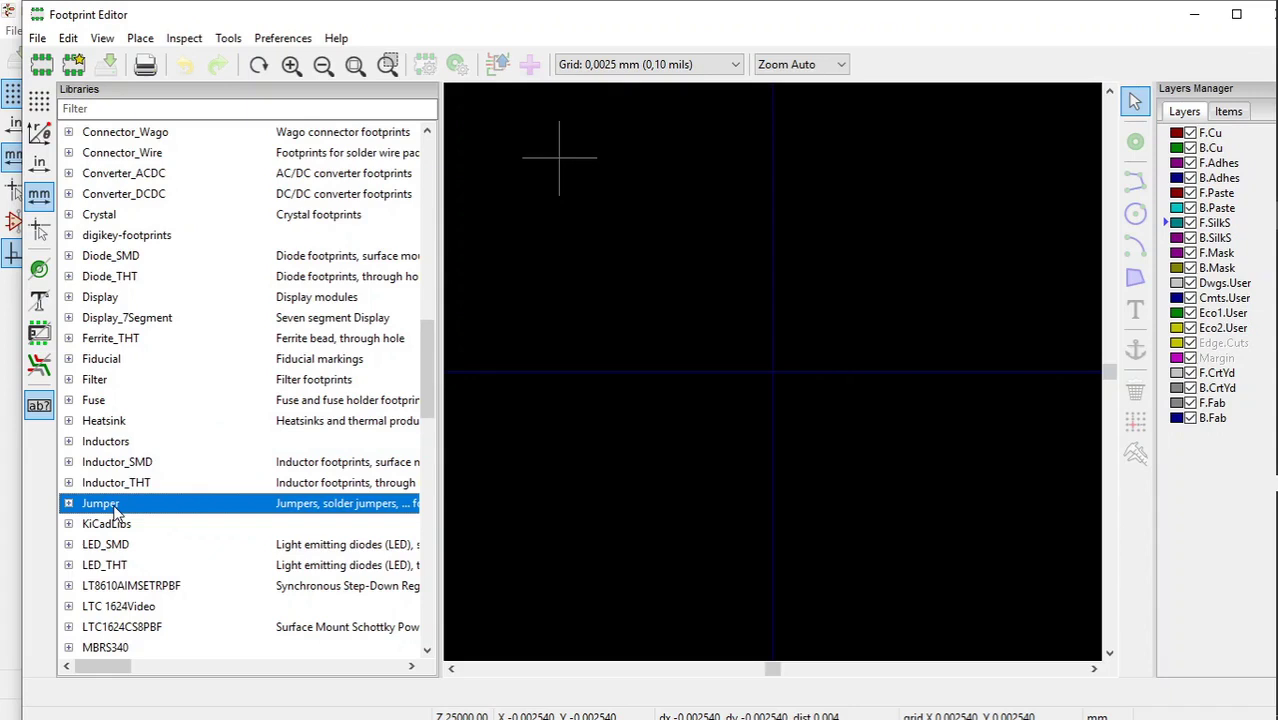
pyautogui.click(72, 401)
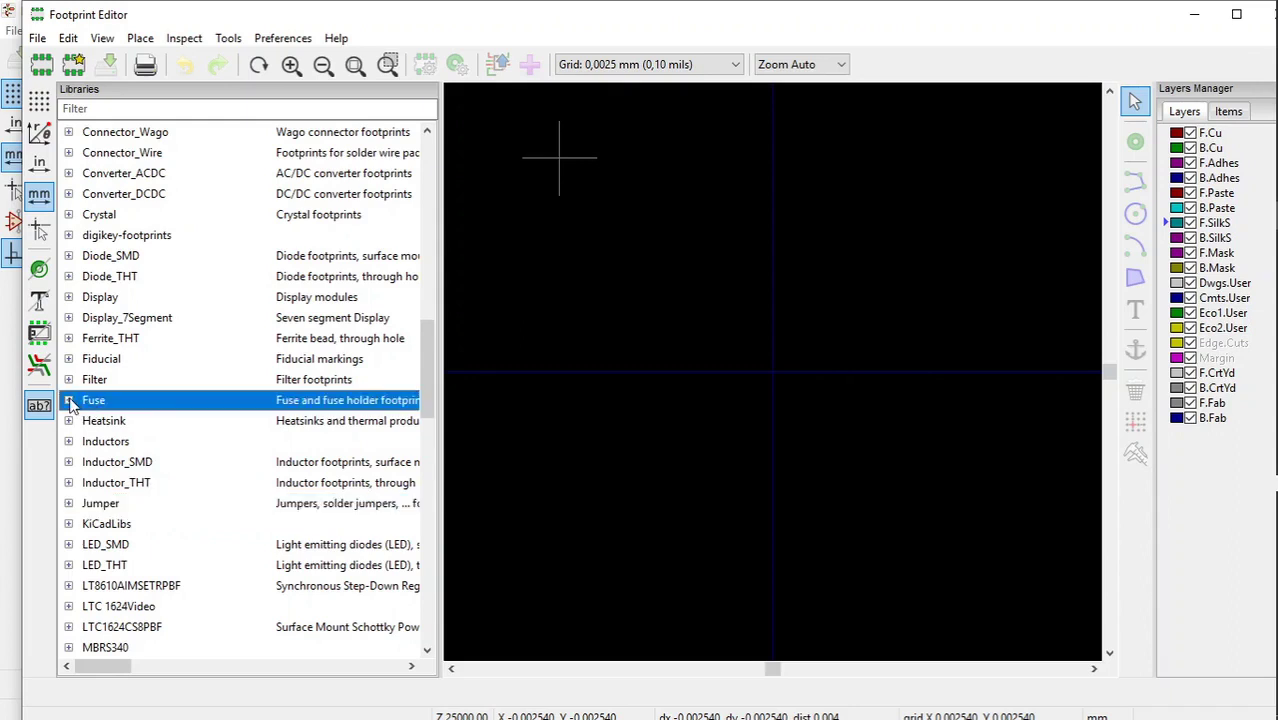
pyautogui.click(68, 400)
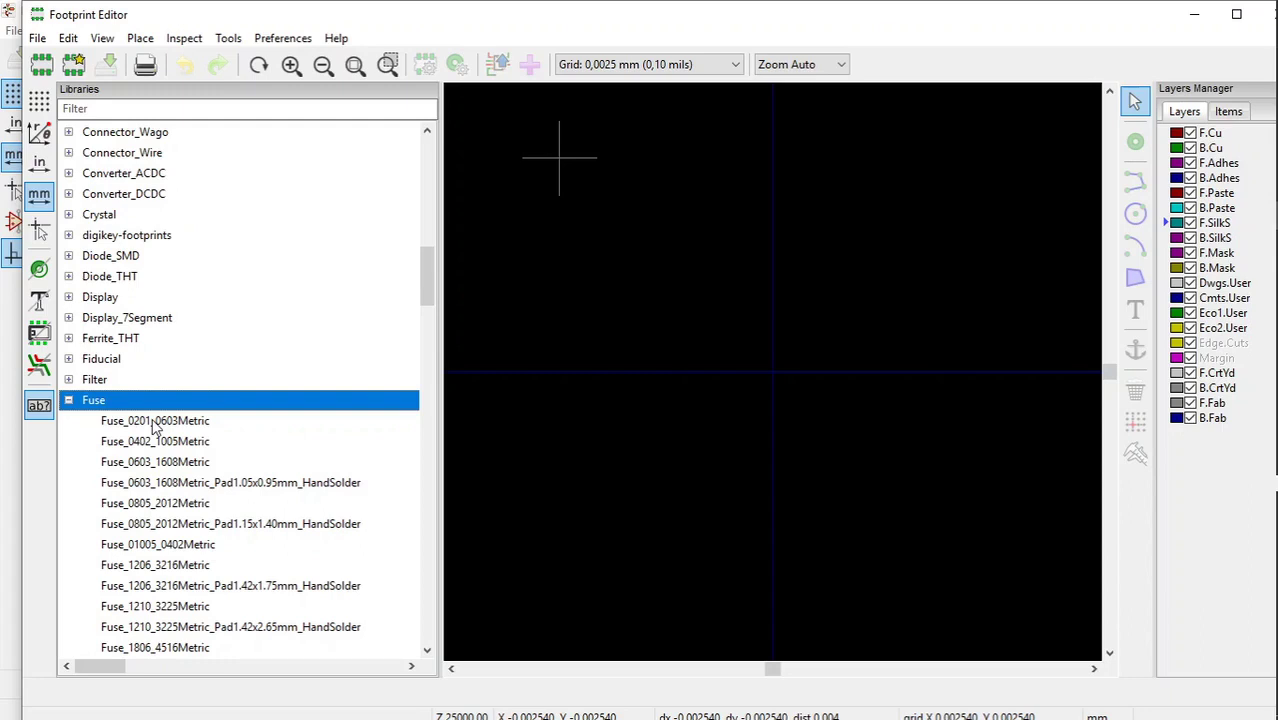
# View the Fuse_0201_0603Metric footprint in the editor and collapse the Fuse library.
pyautogui.click(155, 421)
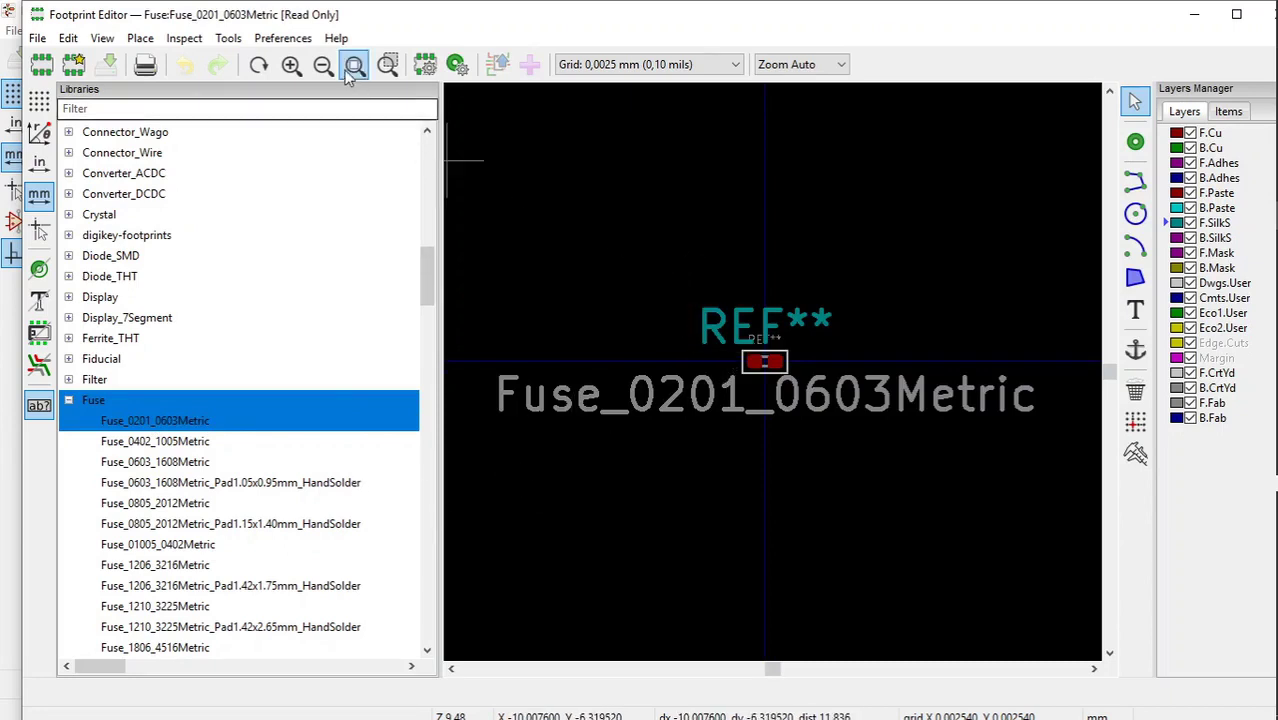
pyautogui.click(387, 66)
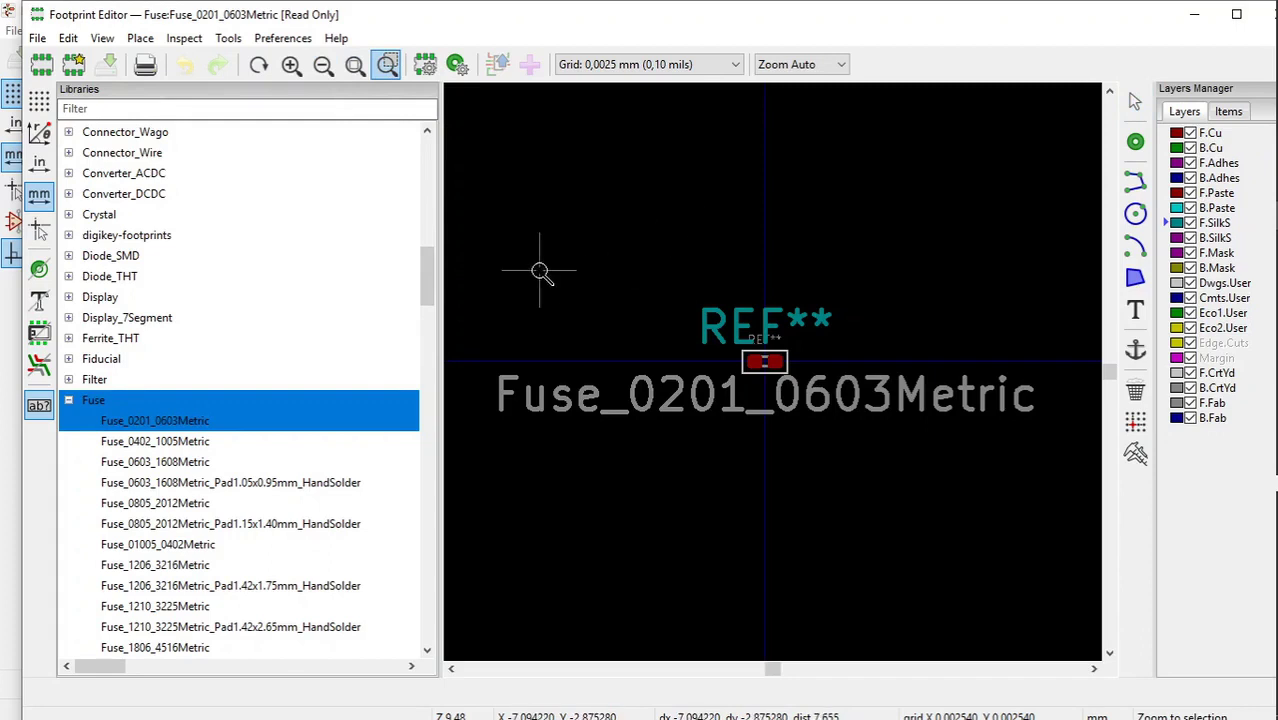
pyautogui.moveTo(497, 254); pyautogui.dragTo(1000, 494)
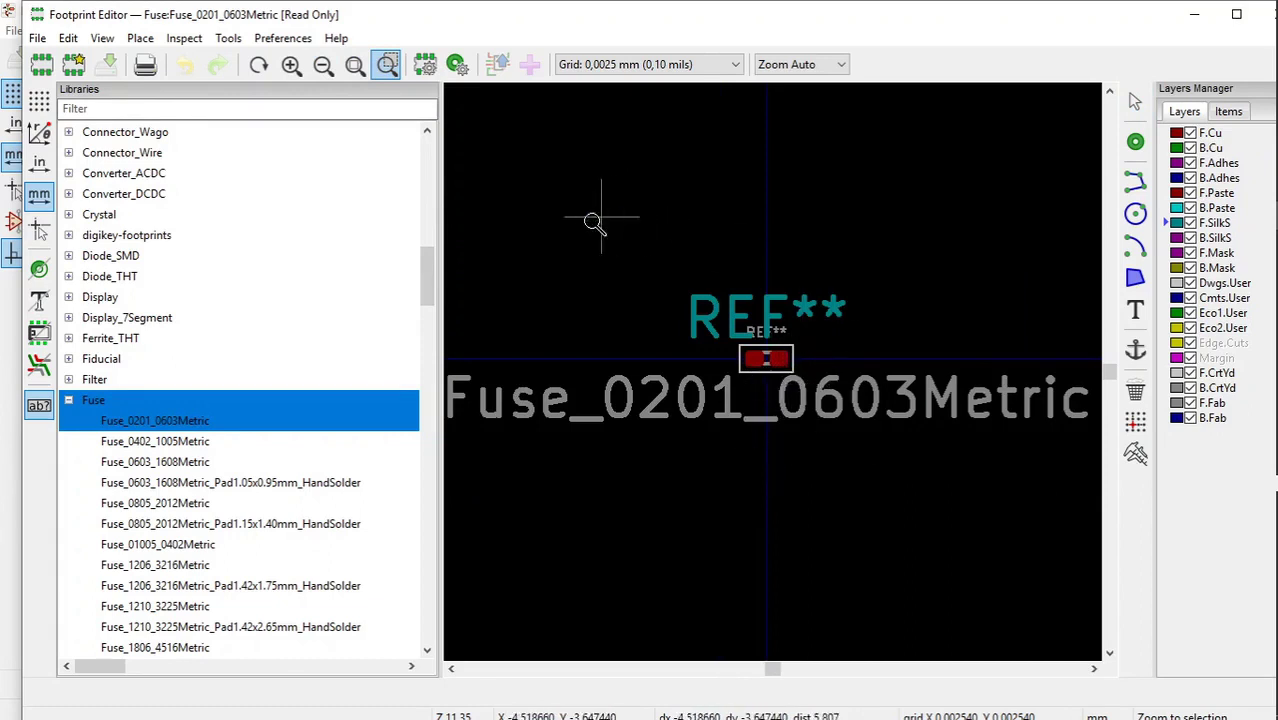
pyautogui.click(69, 401)
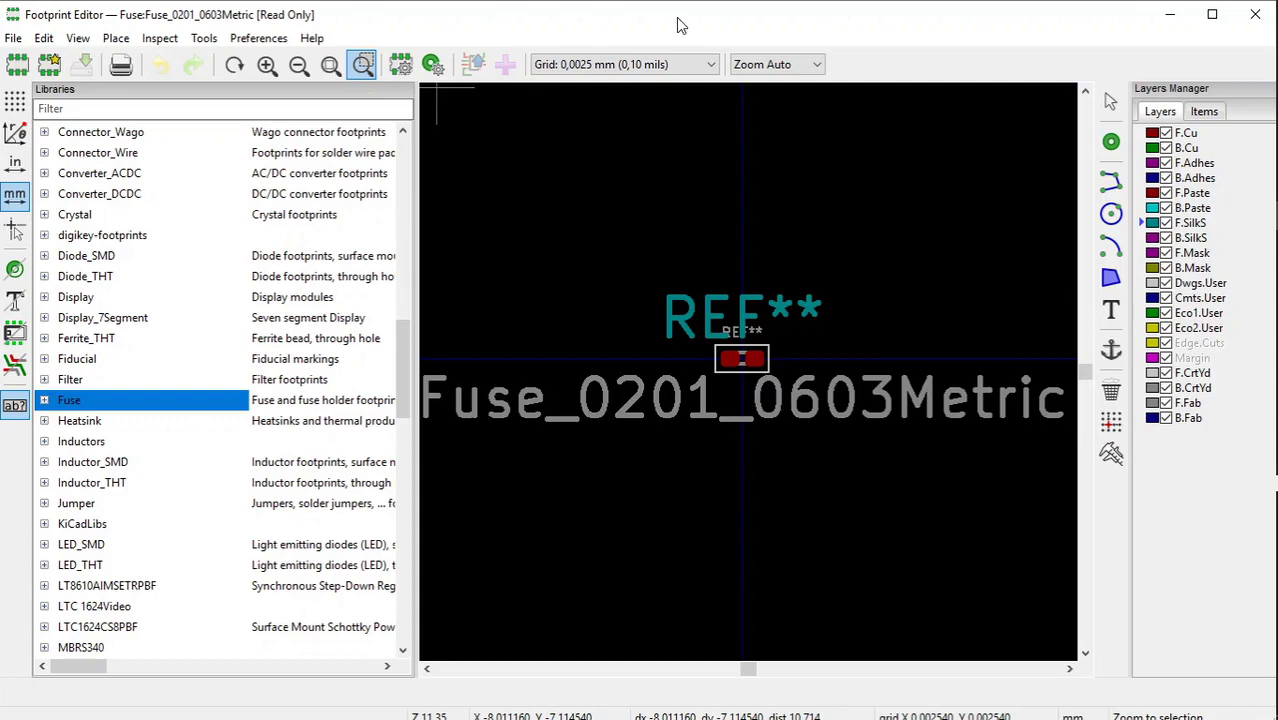
pyautogui.moveTo(1272, 260)
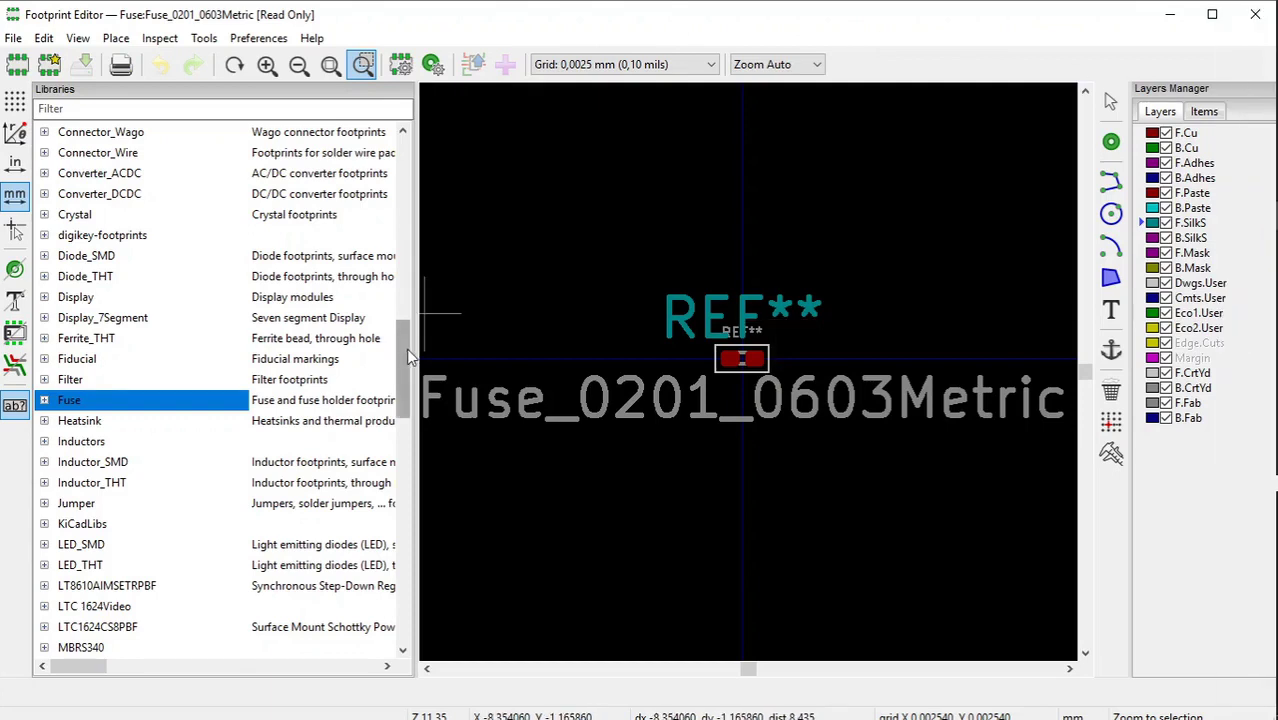
pyautogui.moveTo(405, 356)
pyautogui.mouseDown()
pyautogui.moveTo(396, 246)
pyautogui.moveTo(406, 366)
pyautogui.mouseUp()
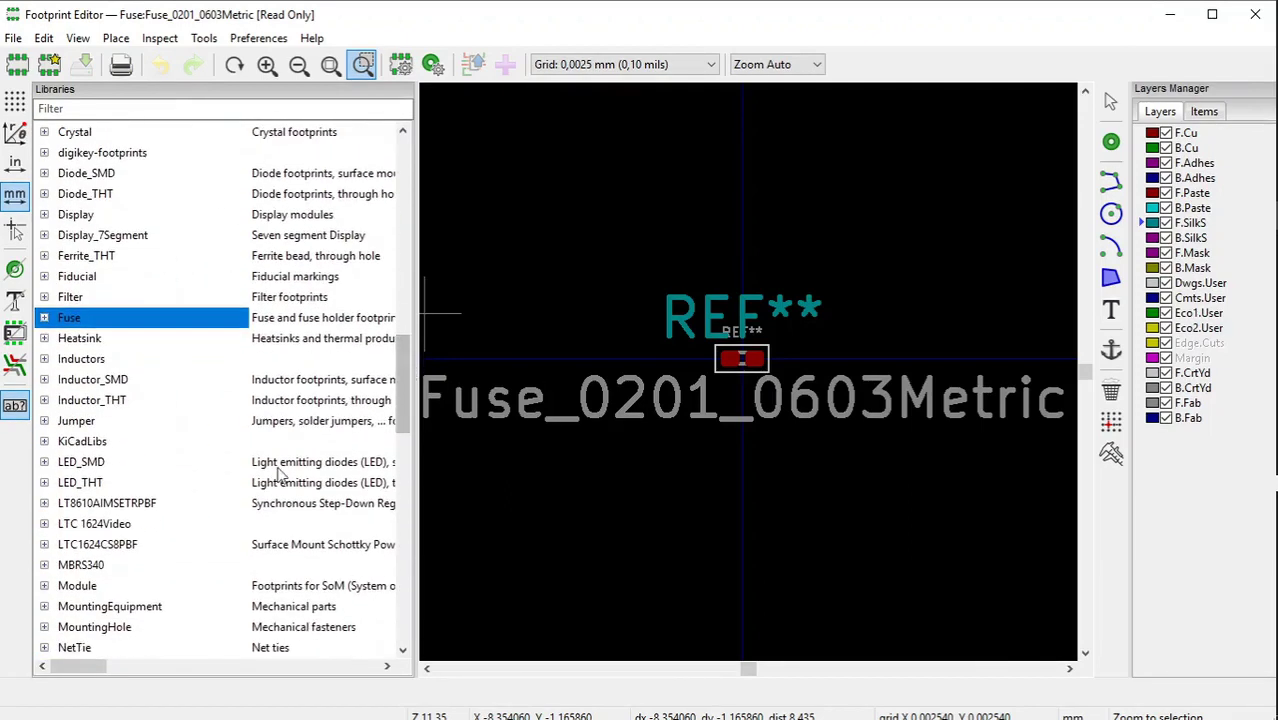
# Switch to File Explorer, examine the contents of the KICADFootprints folder on drive C:, and close the window.
pyautogui.moveTo(1272, 90)
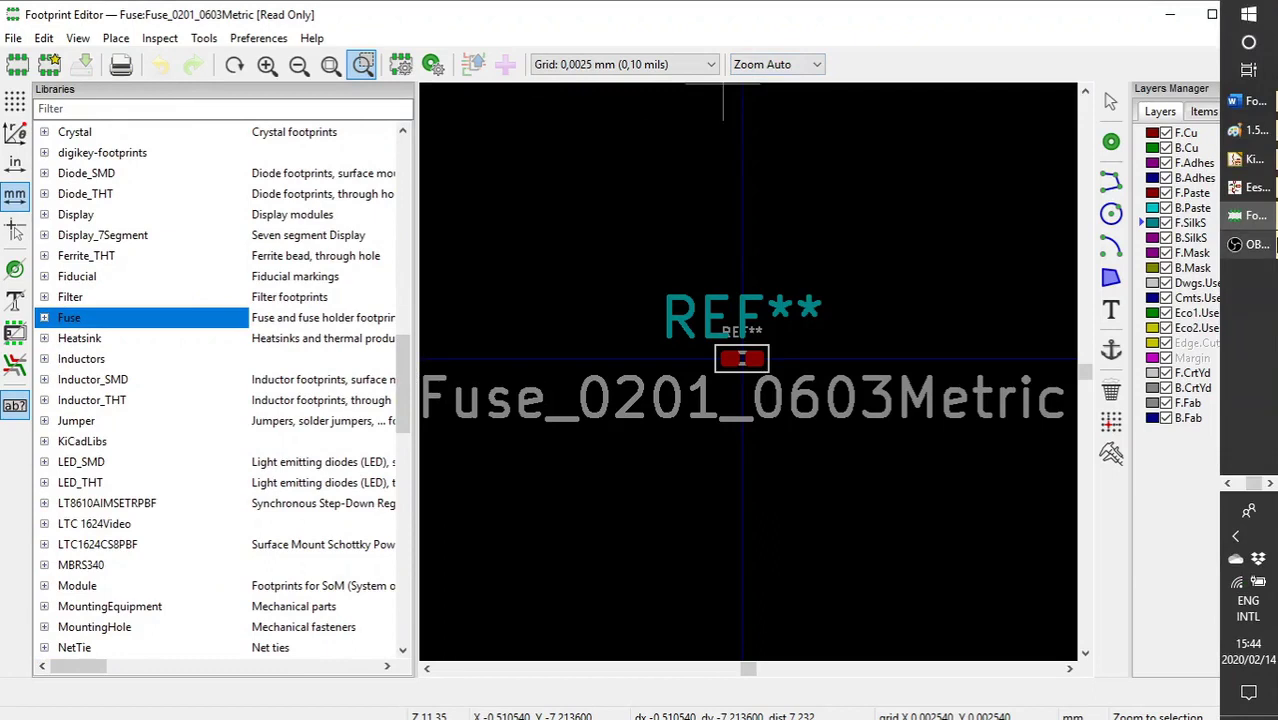
pyautogui.click(1245, 487)
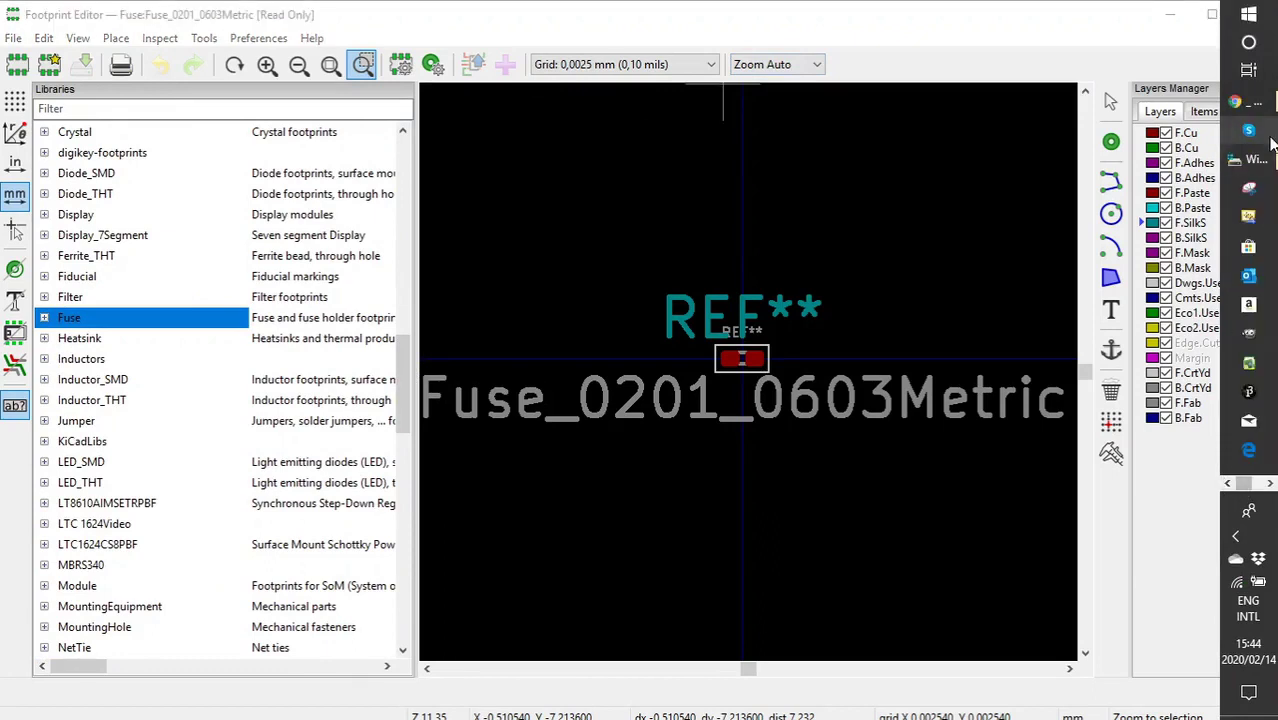
pyautogui.click(1255, 161)
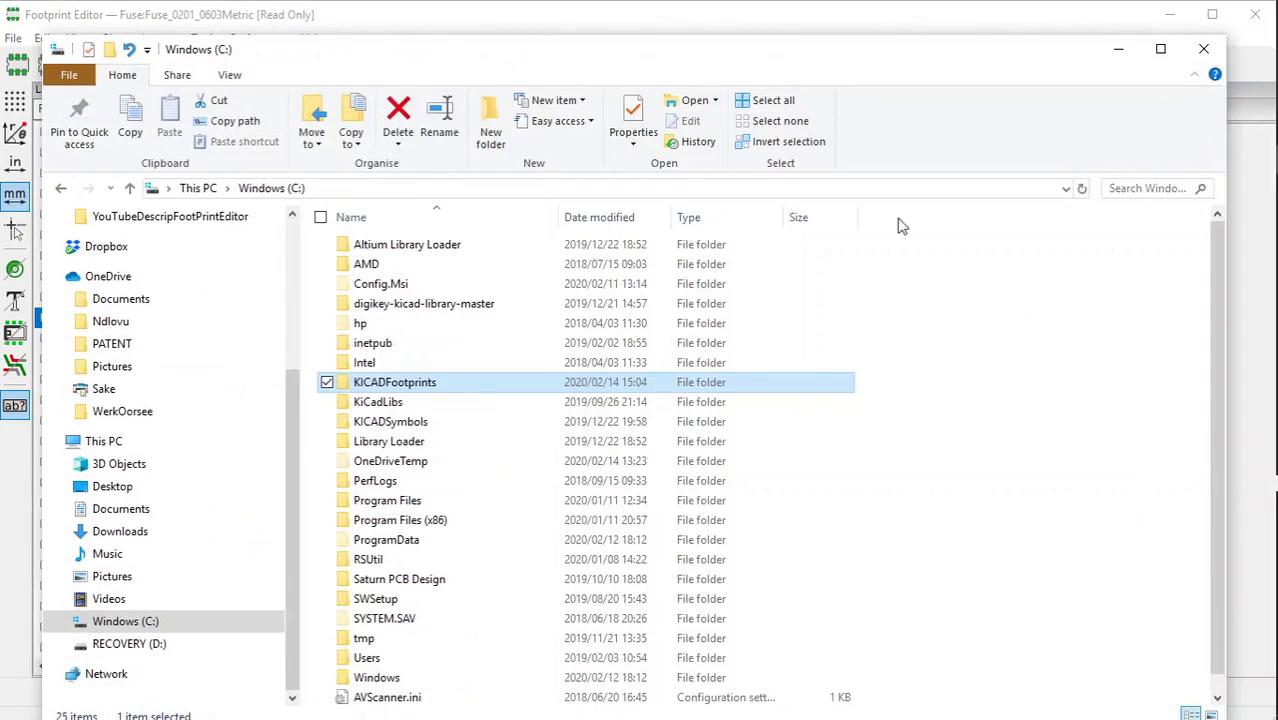
pyautogui.moveTo(856, 61); pyautogui.dragTo(852, 33)
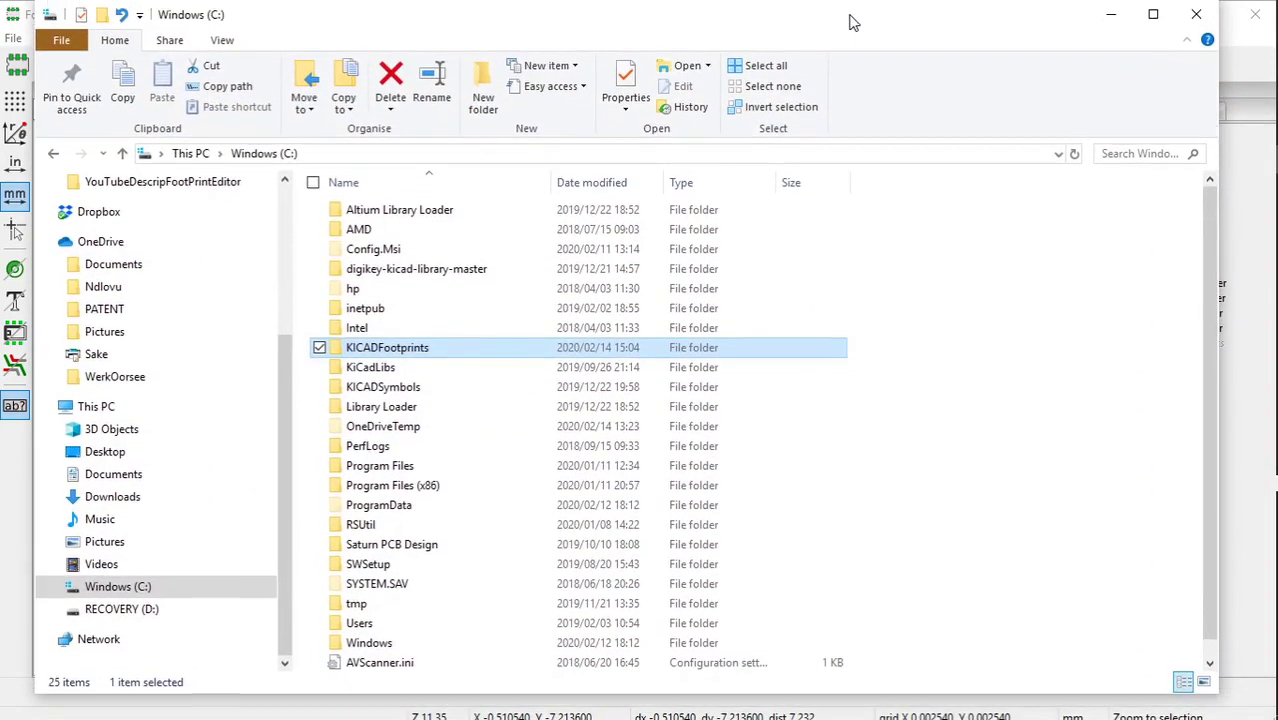
pyautogui.doubleClick(390, 349)
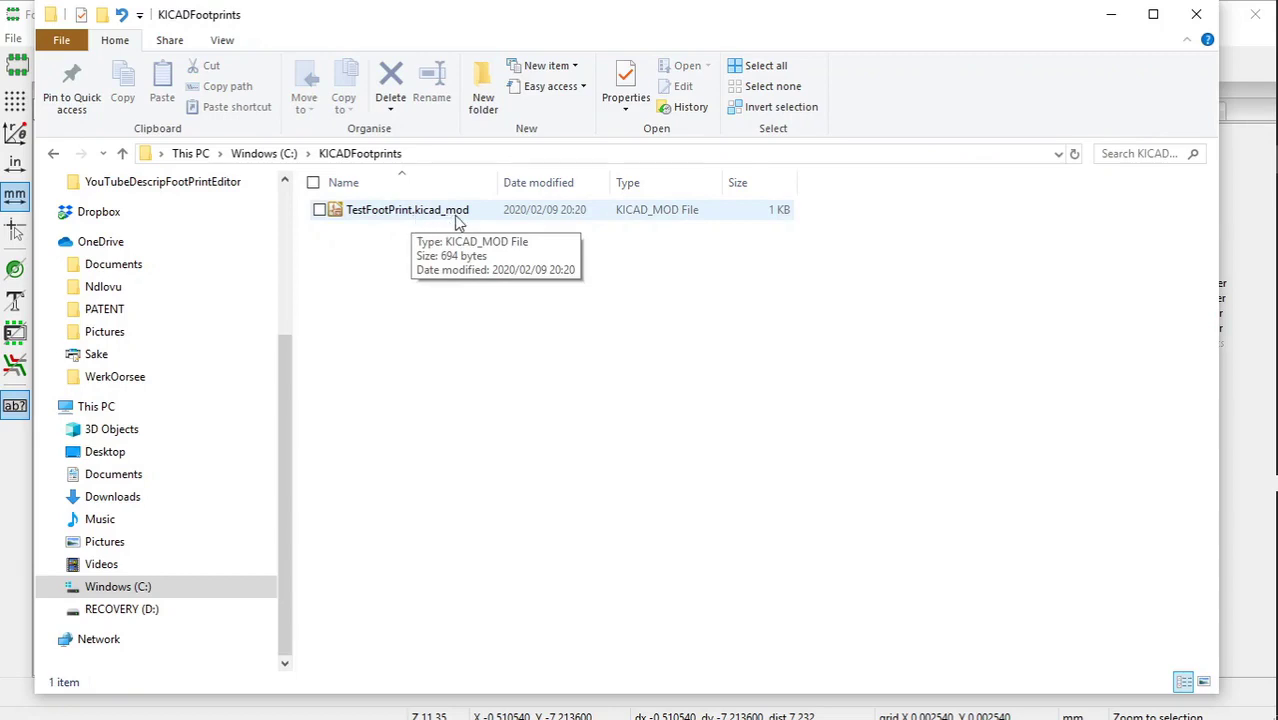
pyautogui.click(1197, 15)
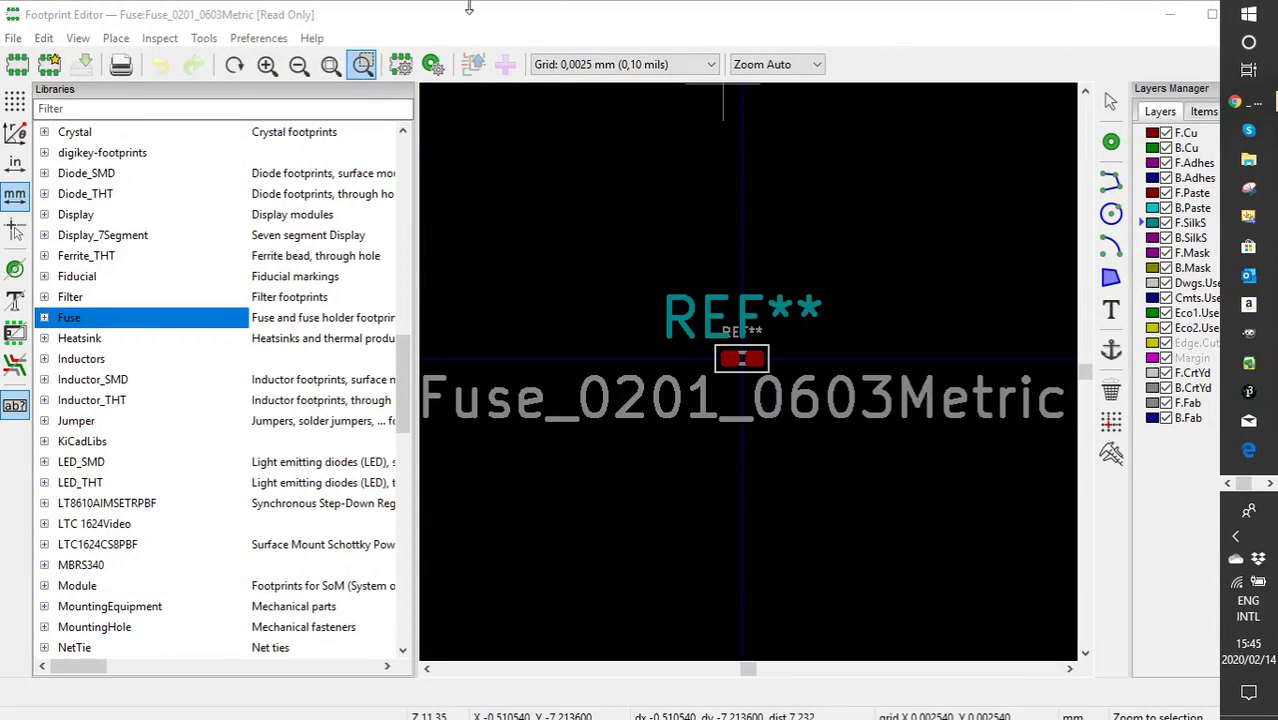
pyautogui.click(259, 38)
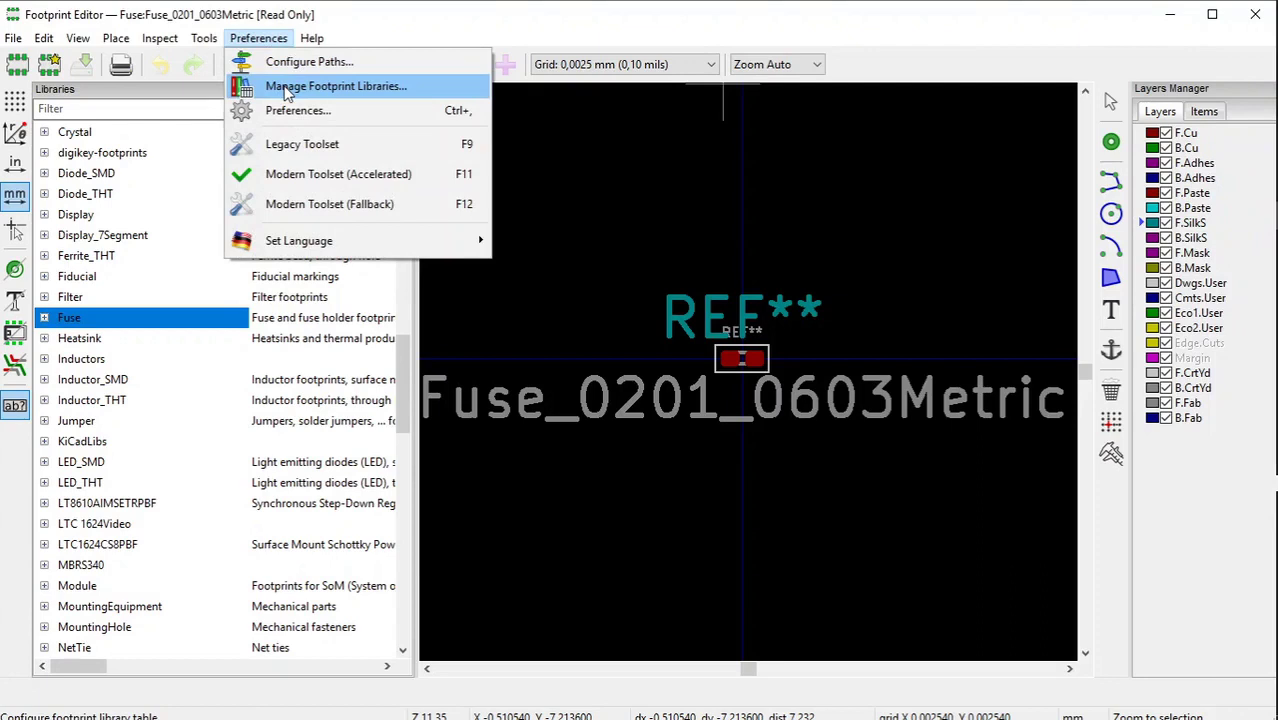
pyautogui.click(287, 90)
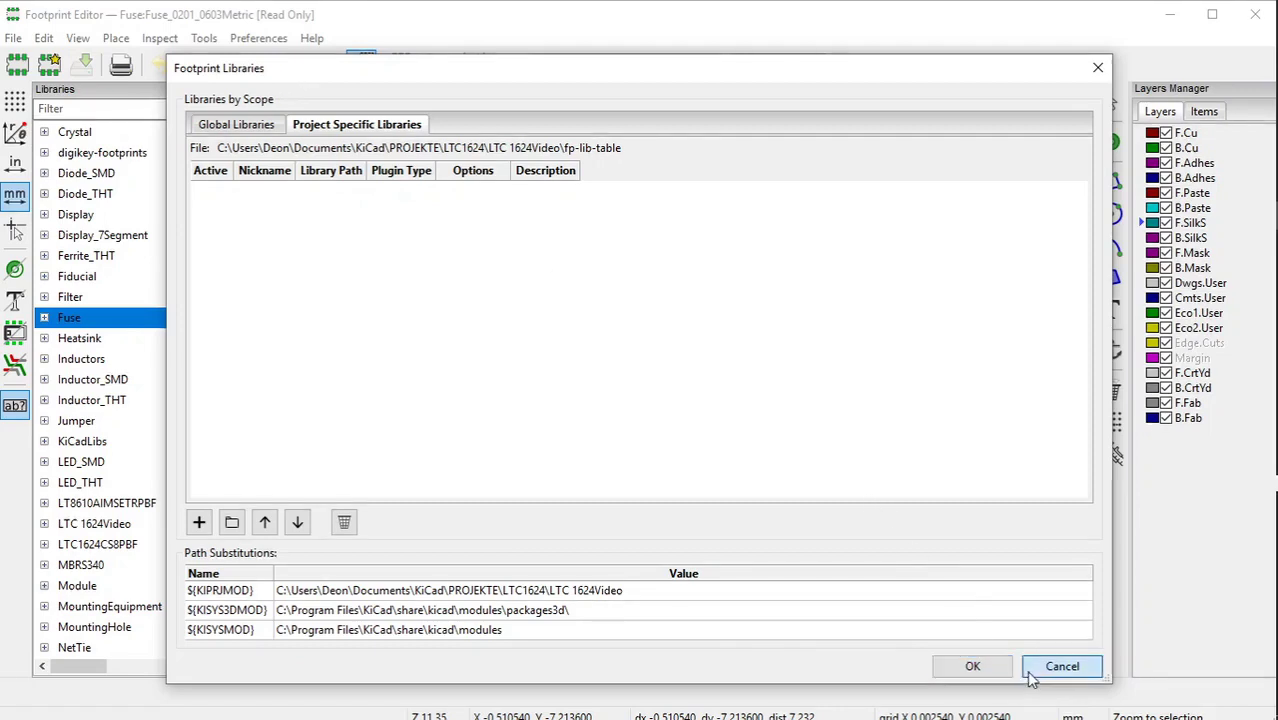
pyautogui.click(1060, 666)
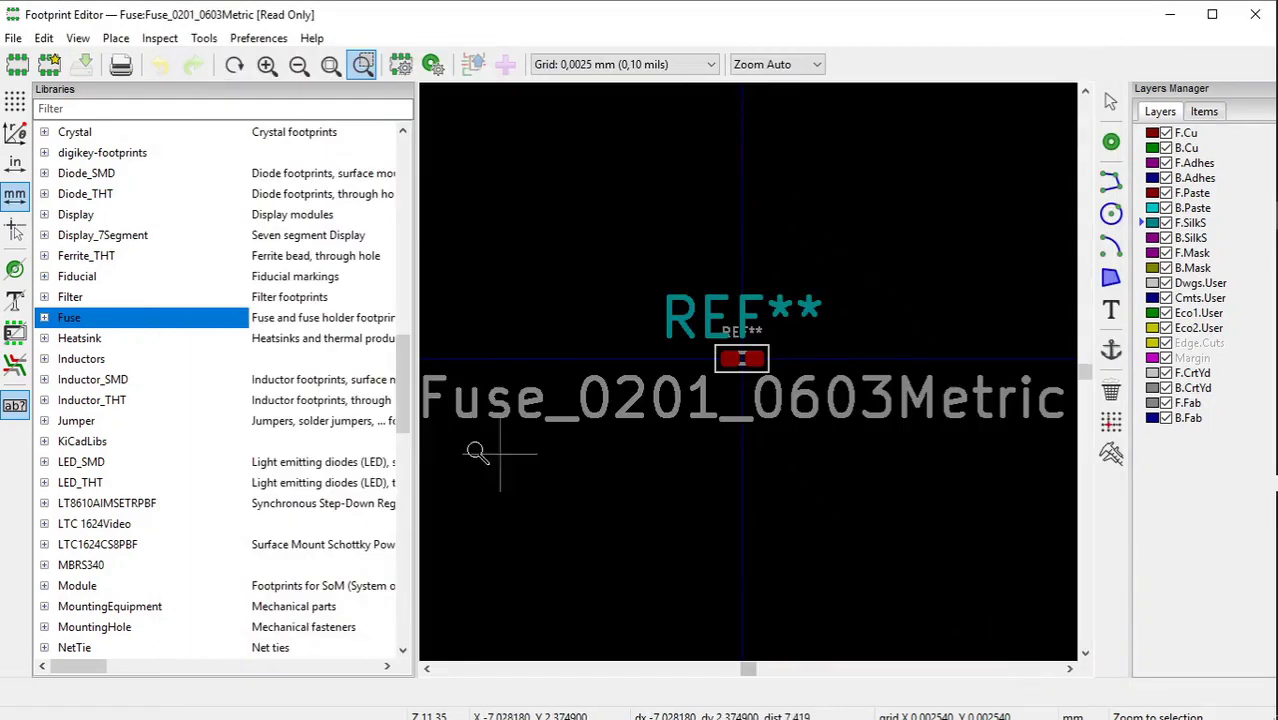
# Add the C:\KICADFootprints folder to the global footprint libraries and collapse the Fuse library in the library list.
pyautogui.click(265, 39)
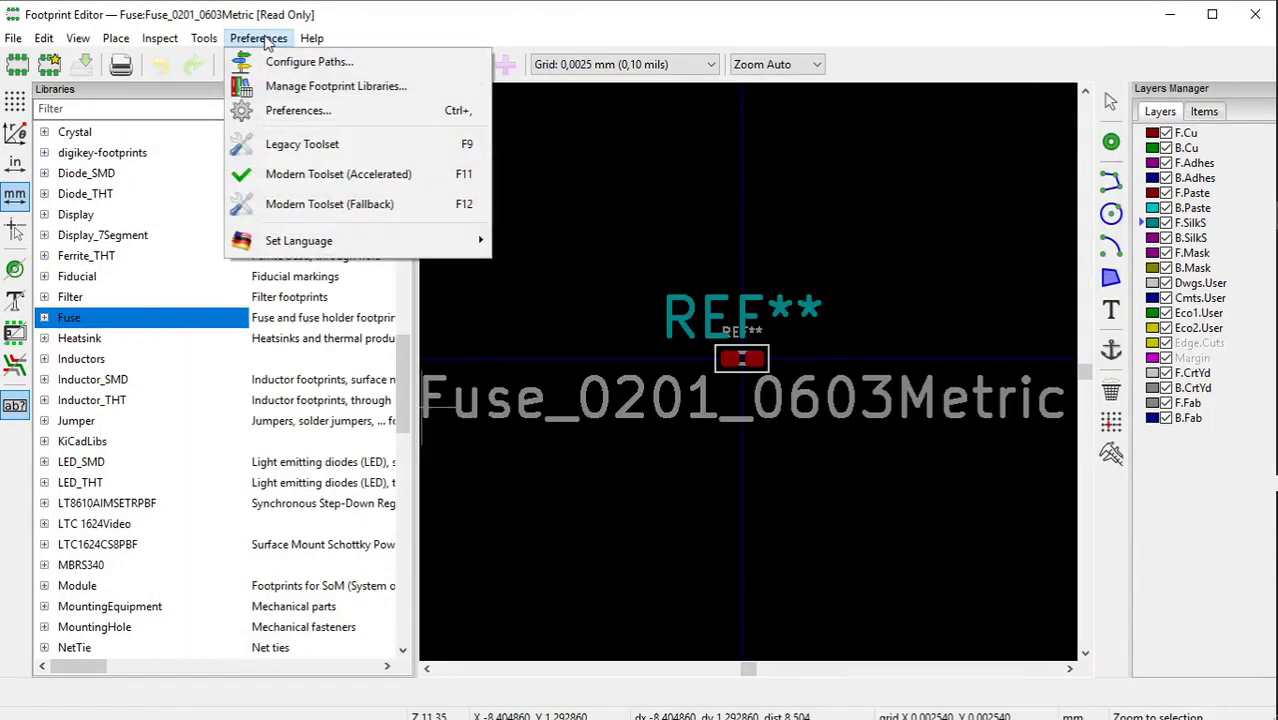
pyautogui.click(300, 90)
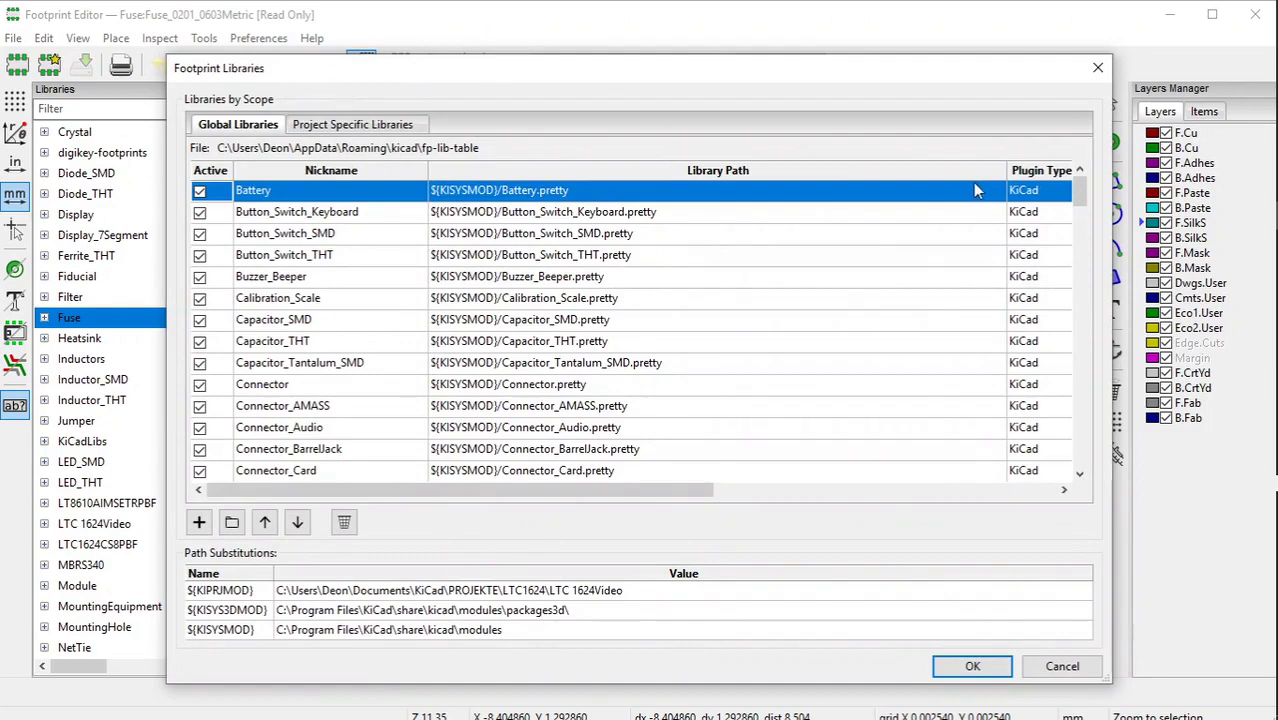
pyautogui.moveTo(1080, 192); pyautogui.dragTo(1133, 462)
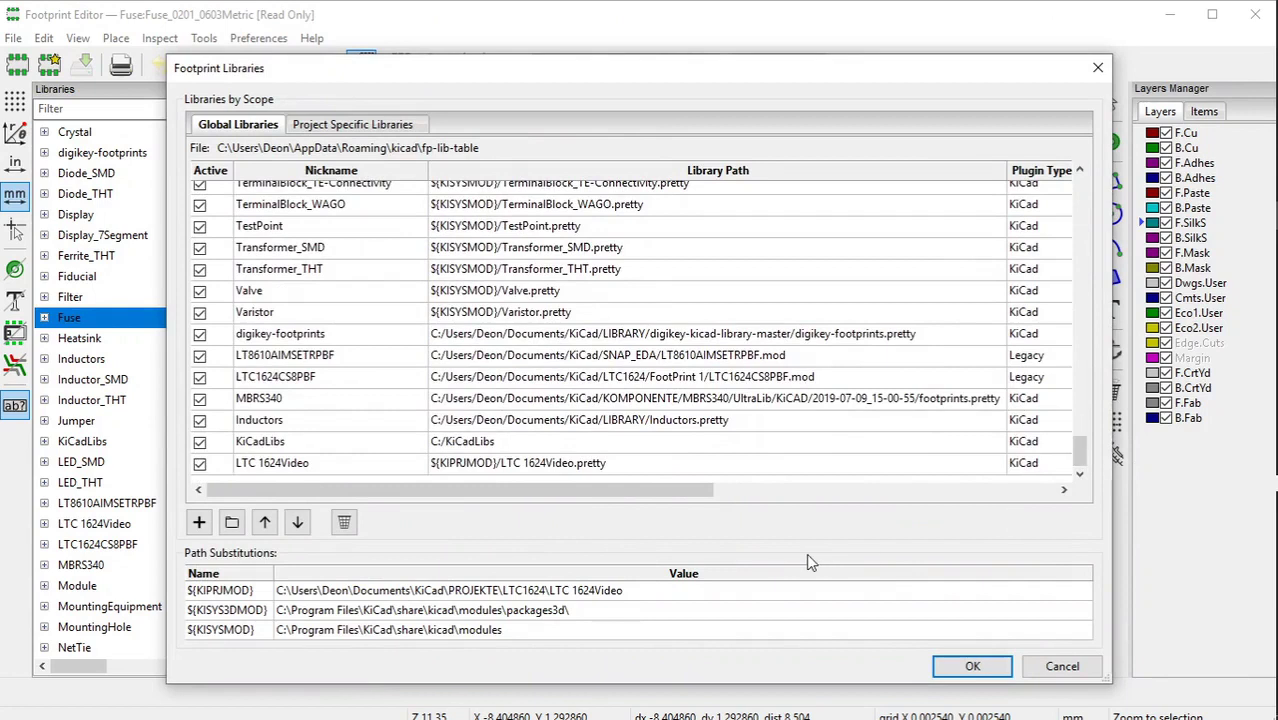
pyautogui.click(232, 523)
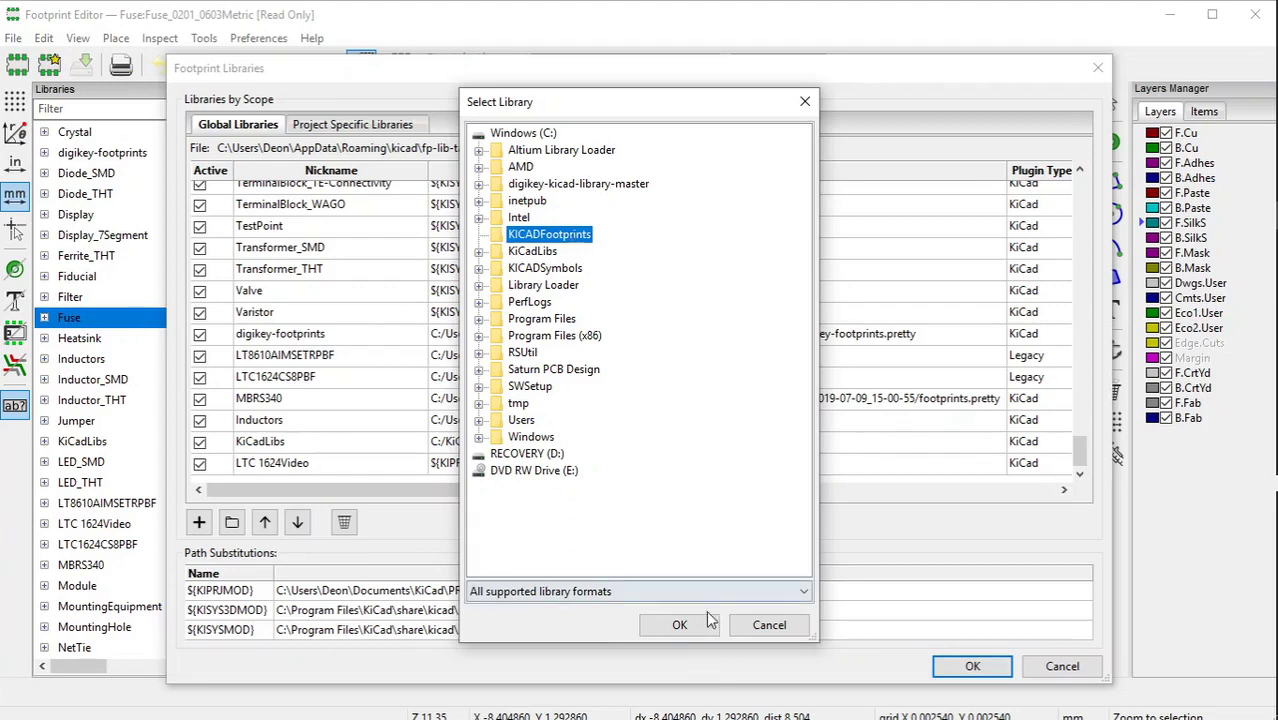
pyautogui.click(679, 624)
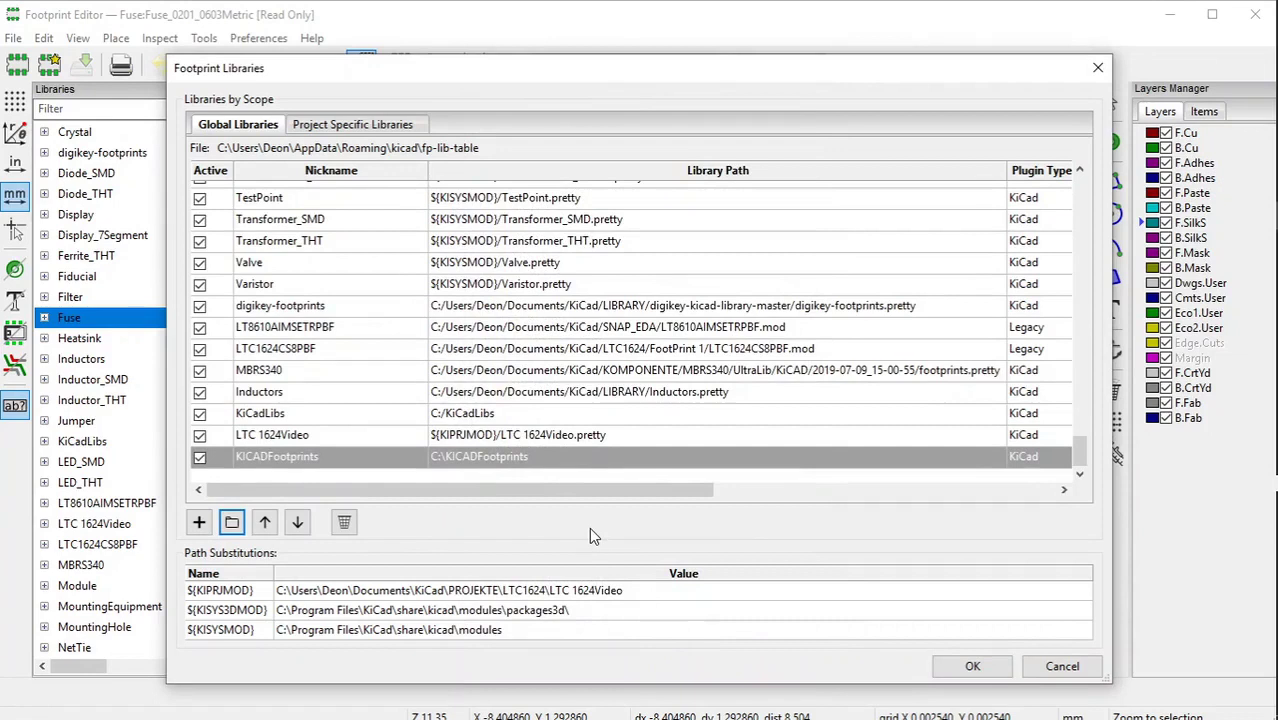
pyautogui.click(978, 672)
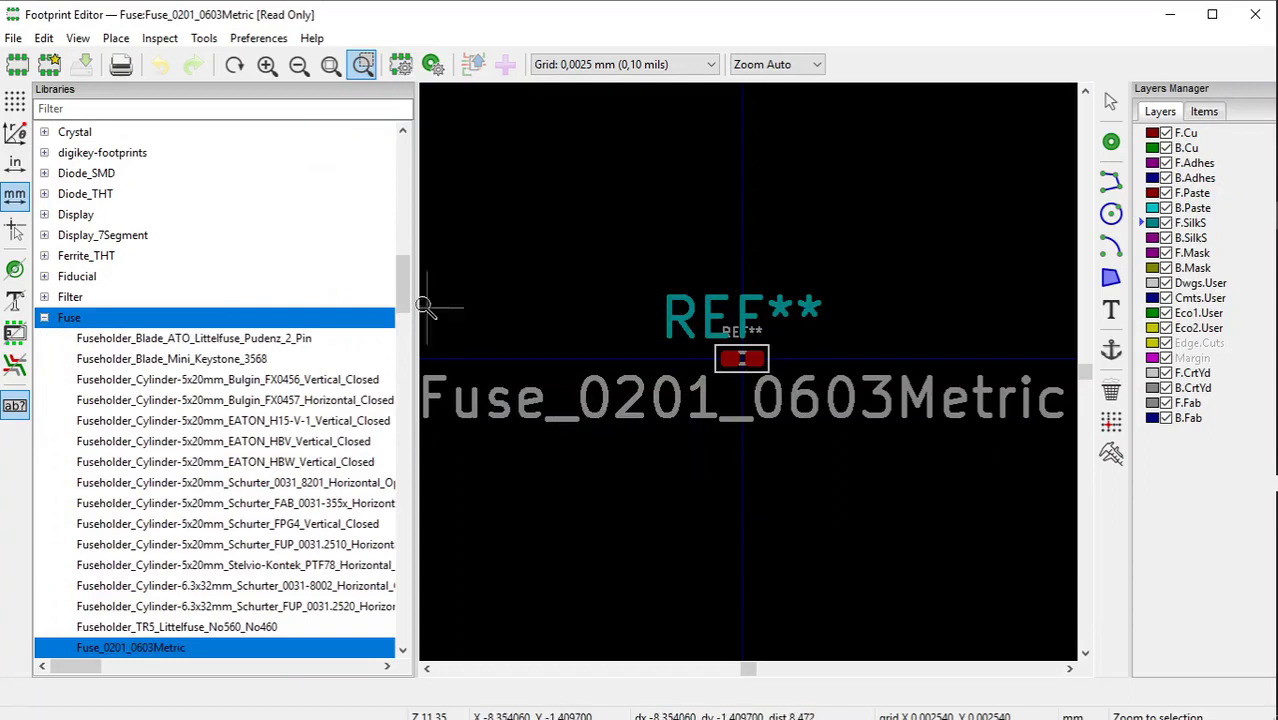
pyautogui.moveTo(405, 296)
pyautogui.mouseDown()
pyautogui.moveTo(402, 168)
pyautogui.moveTo(420, 437)
pyautogui.moveTo(398, 276)
pyautogui.mouseUp()
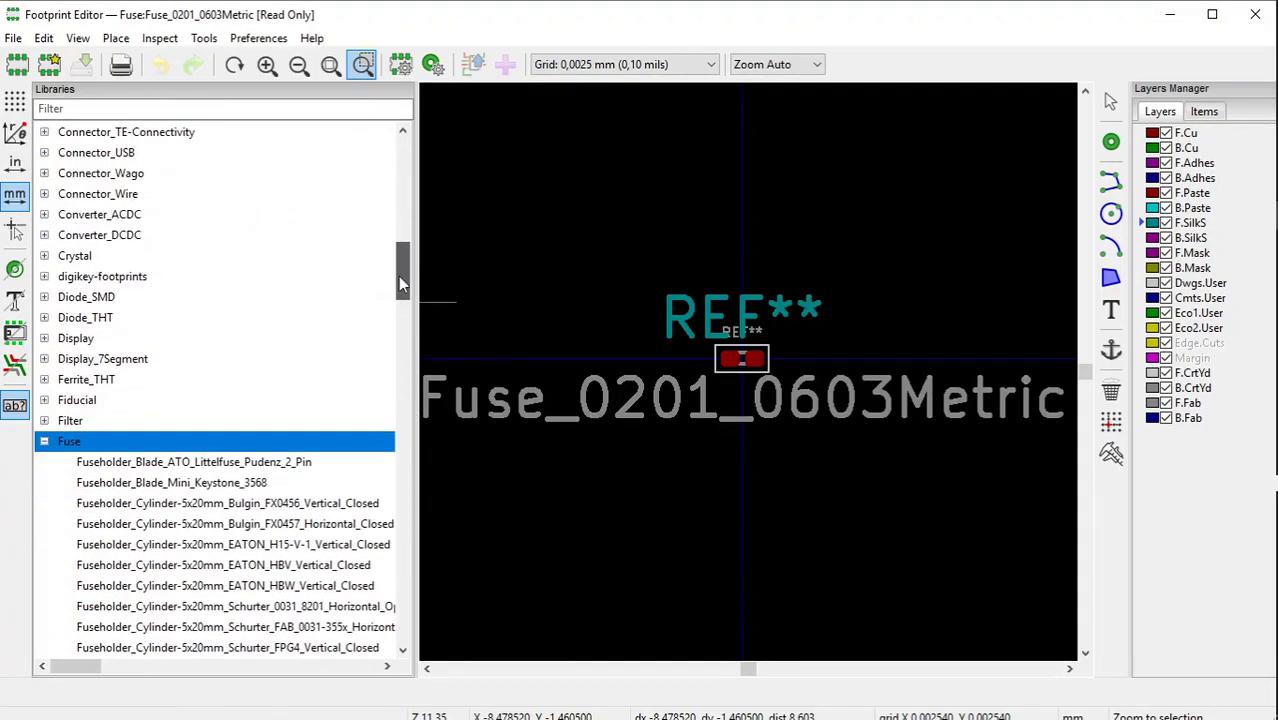
pyautogui.click(44, 441)
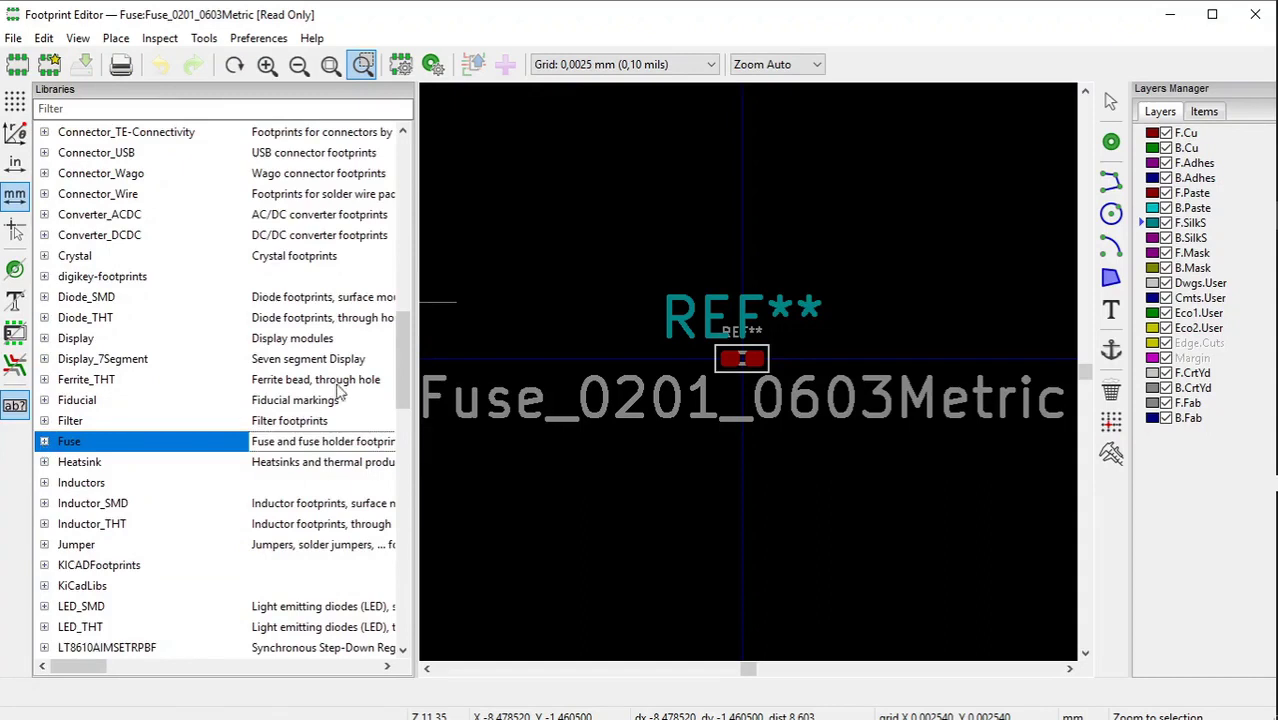
# Expand the KICADFootprints library in the library list and open its TestFootPrint footprint in the editor.
pyautogui.moveTo(402, 364); pyautogui.dragTo(413, 430)
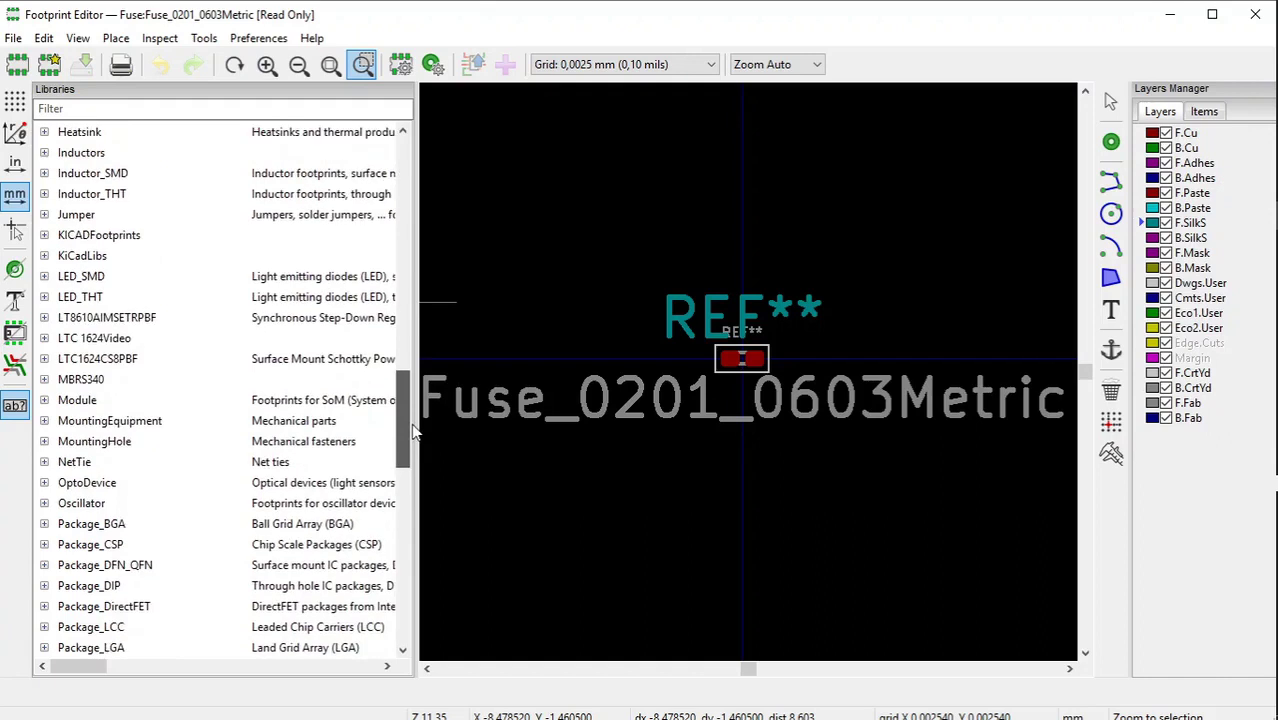
pyautogui.click(118, 238)
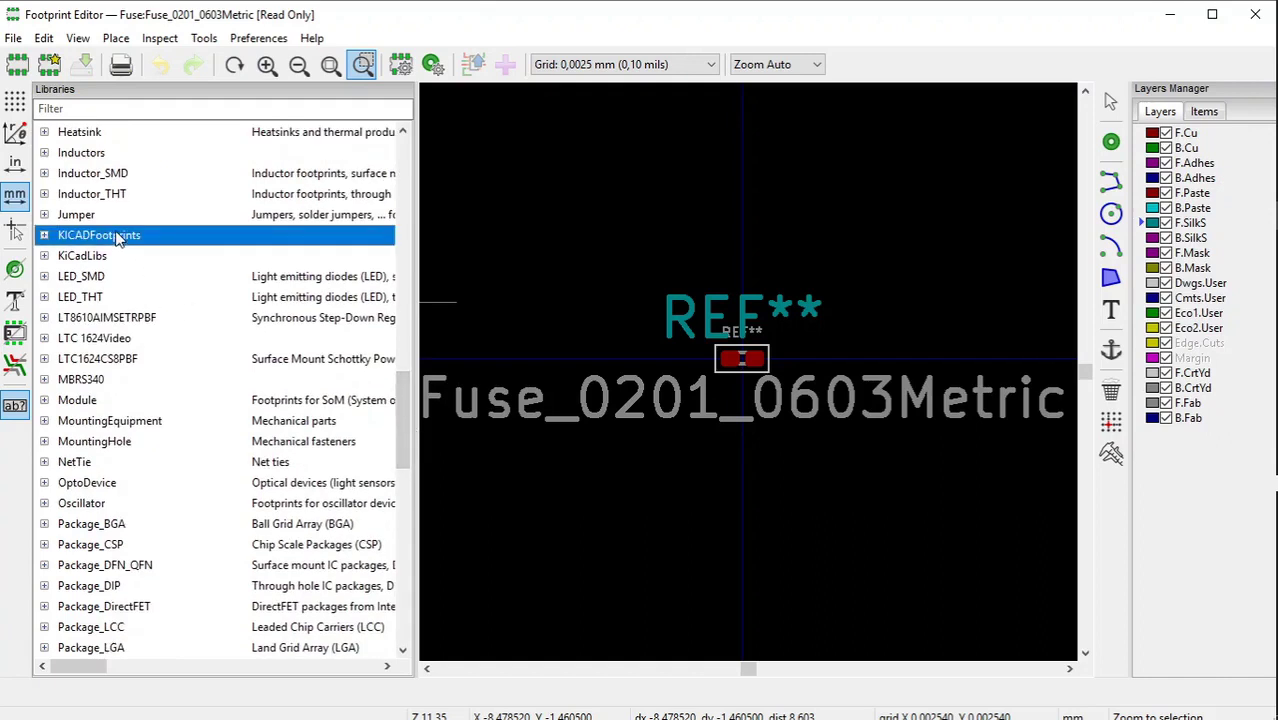
pyautogui.click(44, 236)
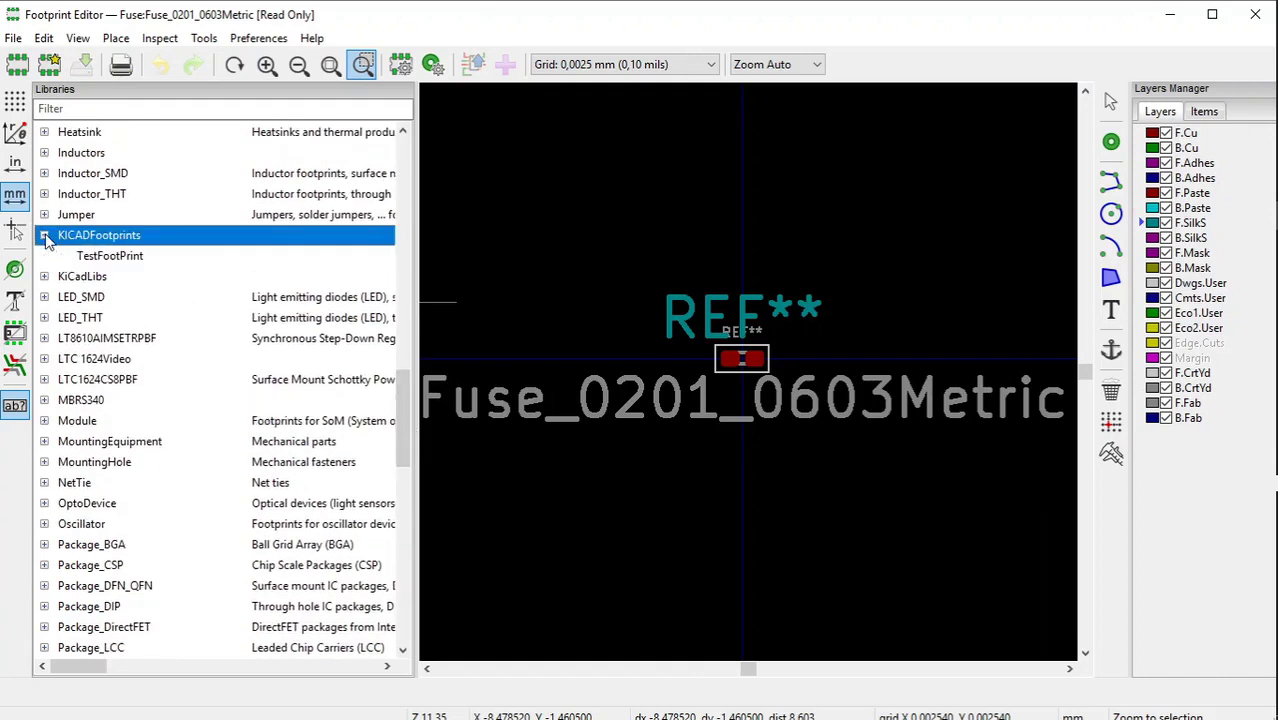
pyautogui.click(92, 258)
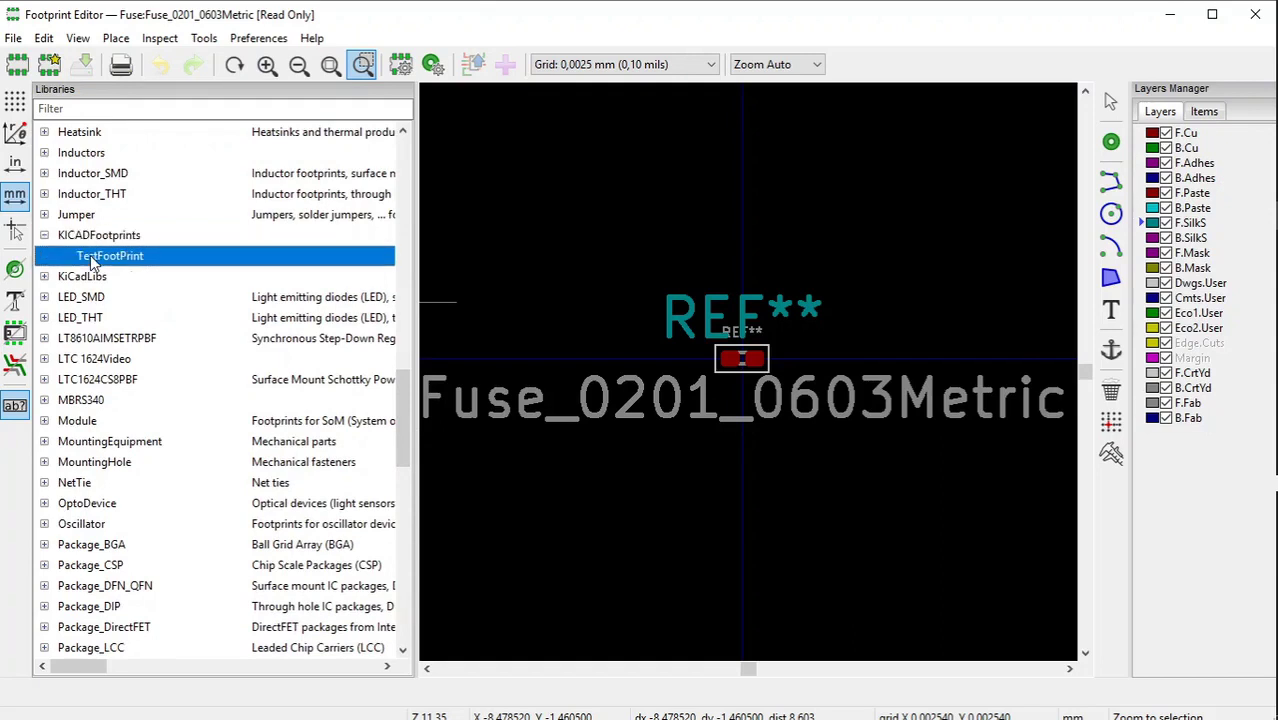
pyautogui.doubleClick(91, 259)
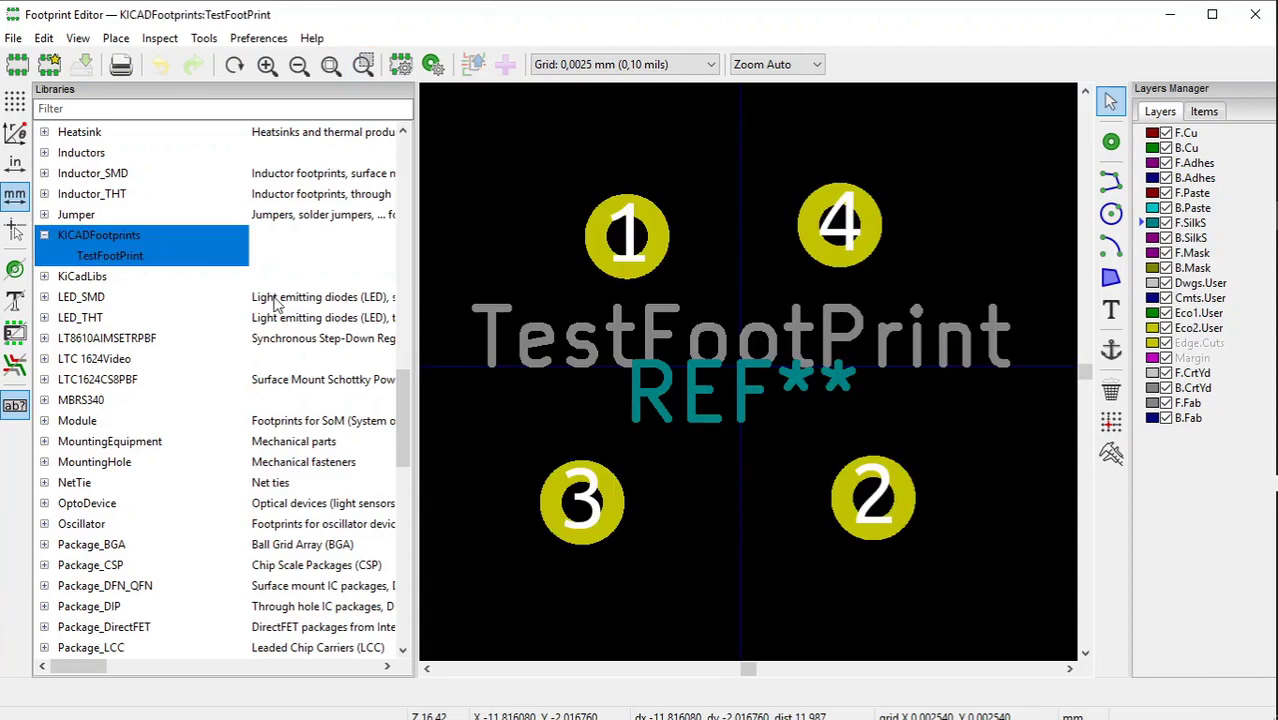
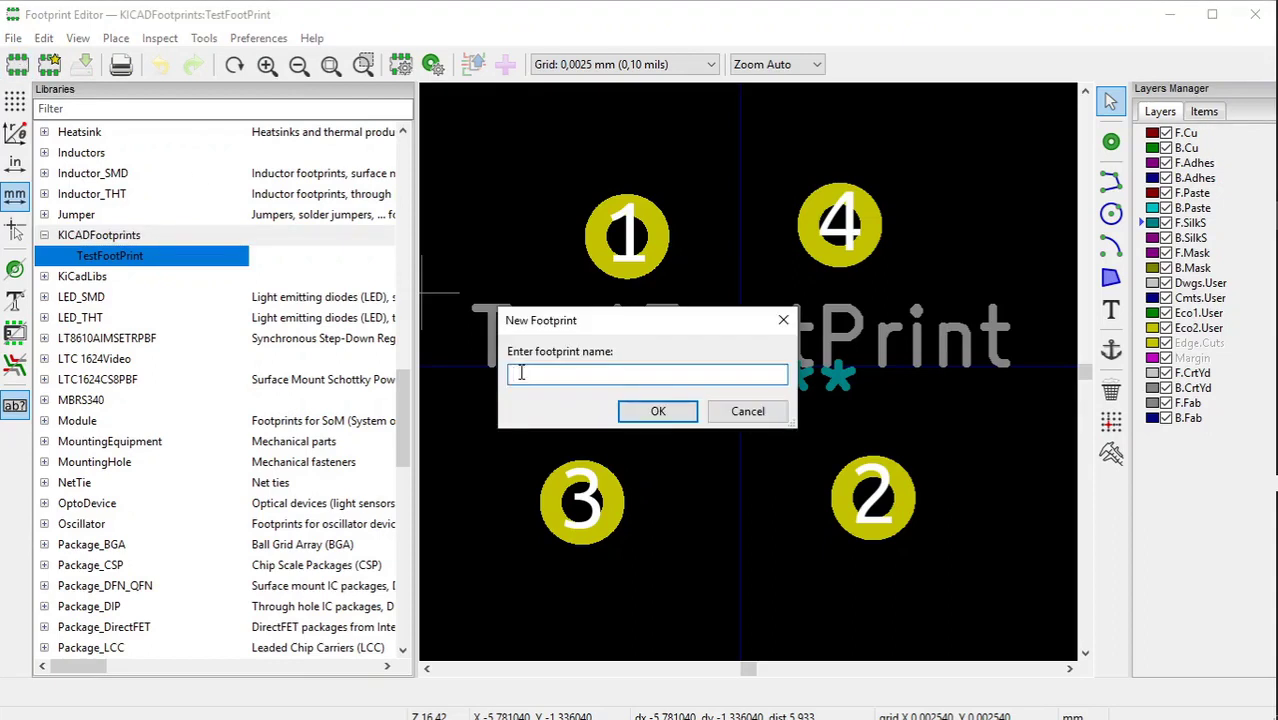
# Create a new footprint named "Test Foot Print" in the KICADFootprints library and move its name text to about 3.9 mm above the origin.
pyautogui.write('Test Foot Print')
pyautogui.click(658, 410)
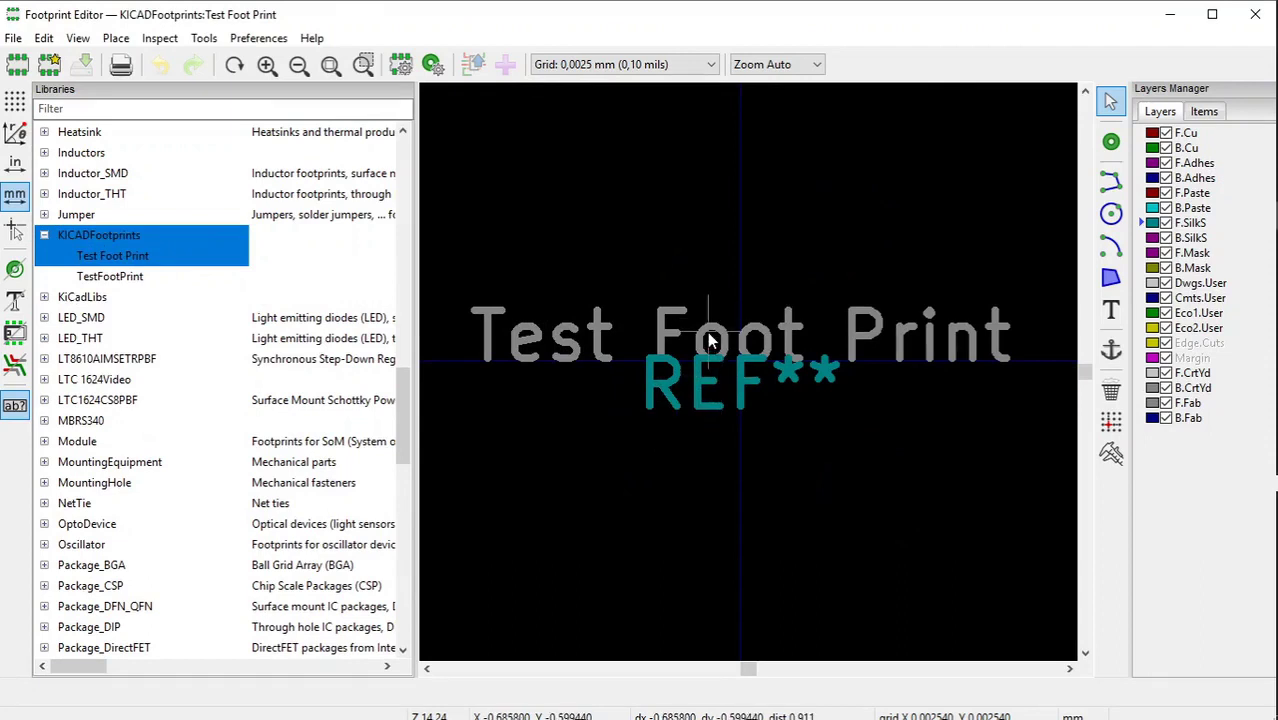
pyautogui.click(710, 341)
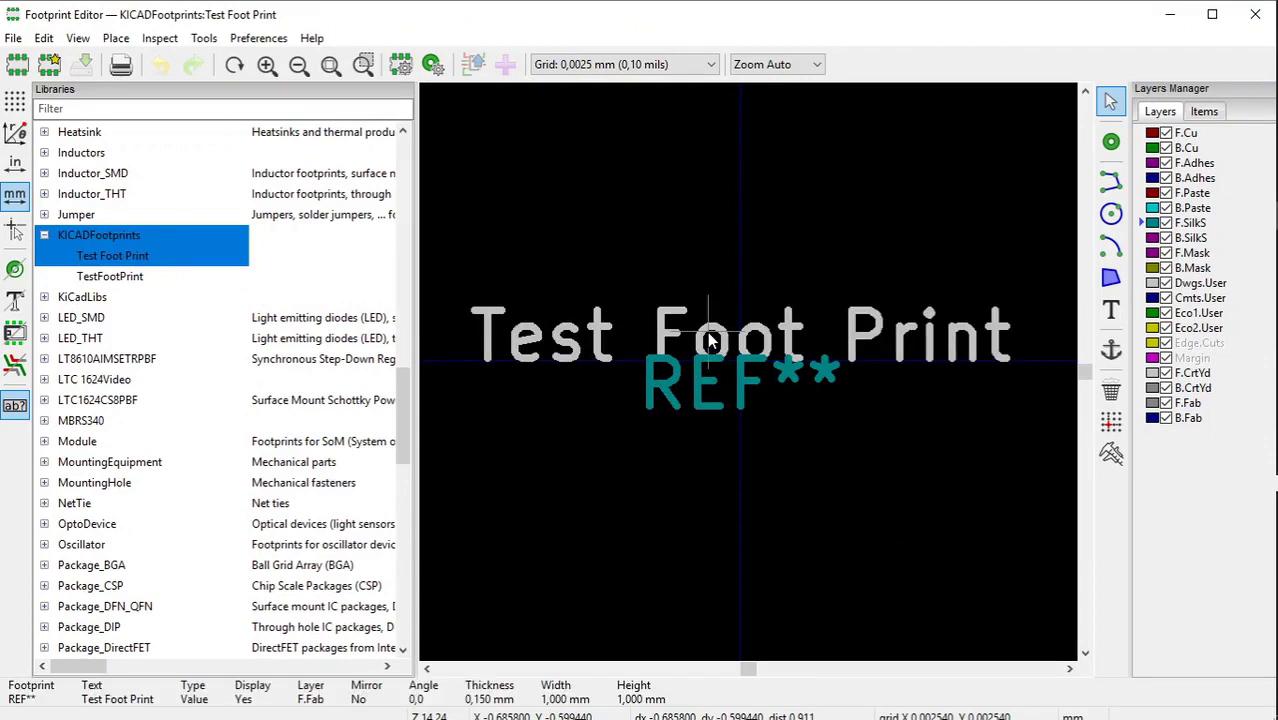
pyautogui.rightClick(710, 341)
pyautogui.click(793, 62)
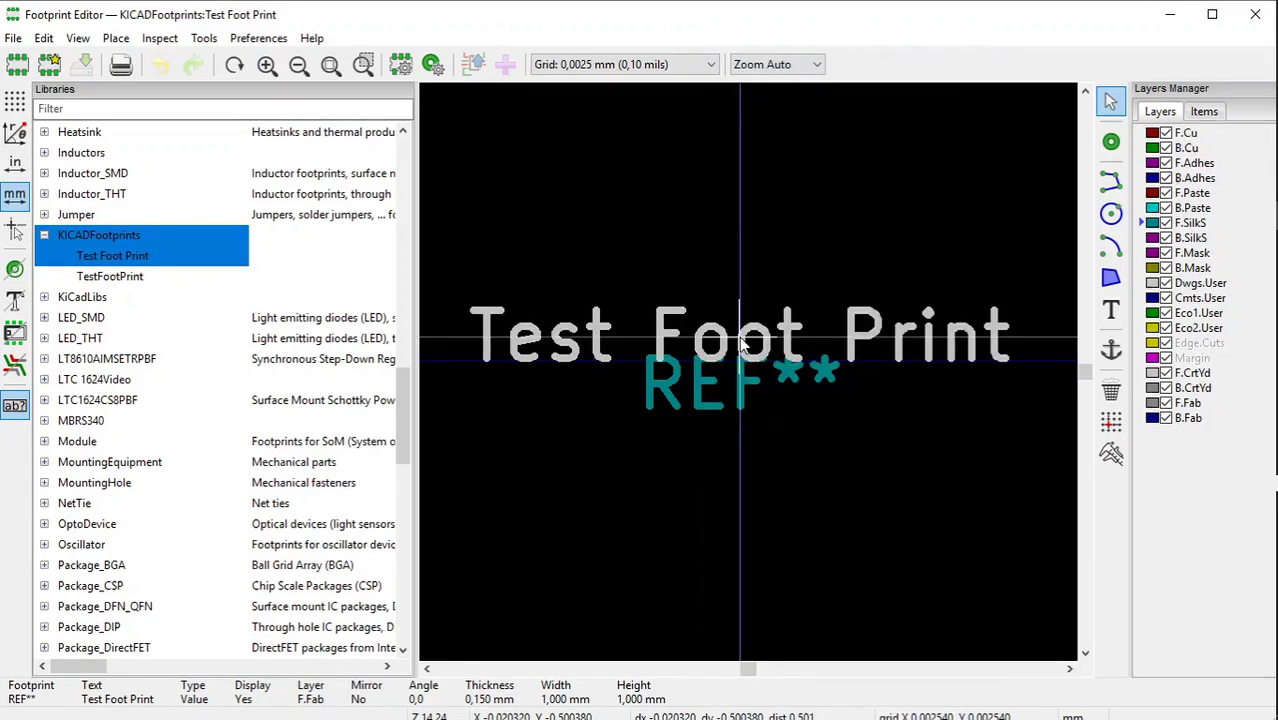
pyautogui.click(745, 180)
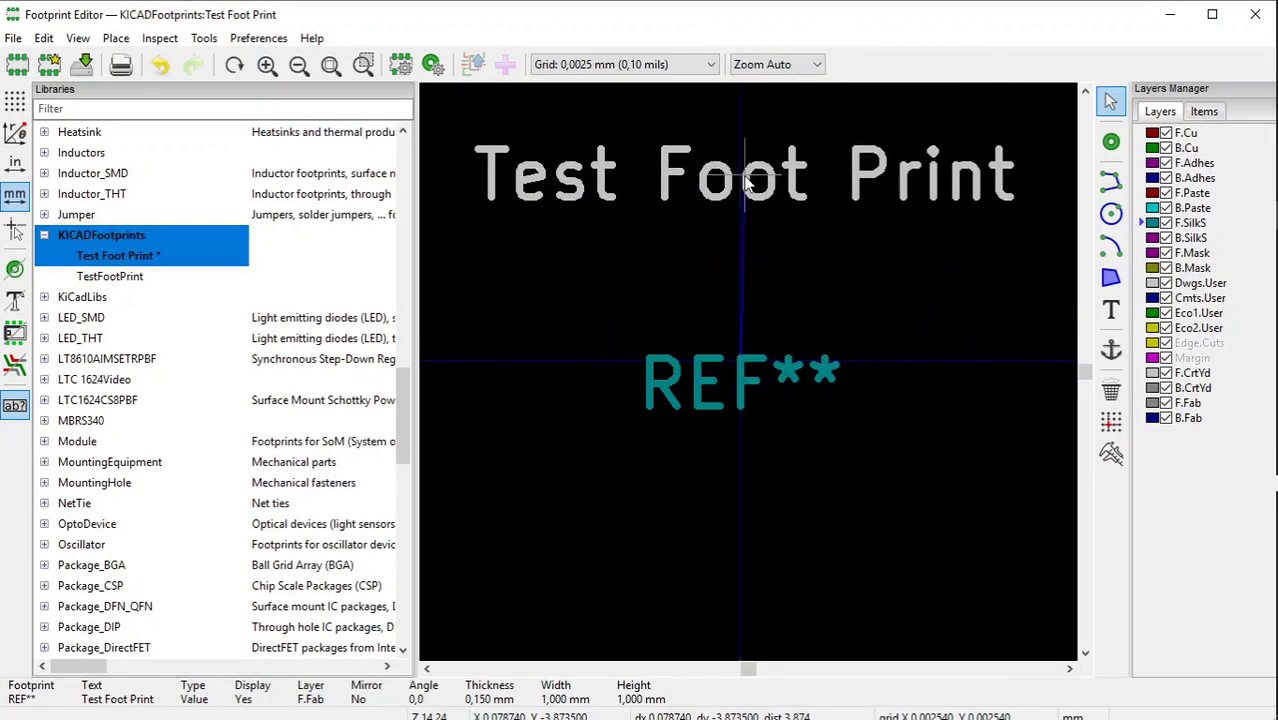
# Move the REF** reference text downward, well below the footprint's horizontal axis.
pyautogui.click(716, 398)
pyautogui.rightClick(716, 398)
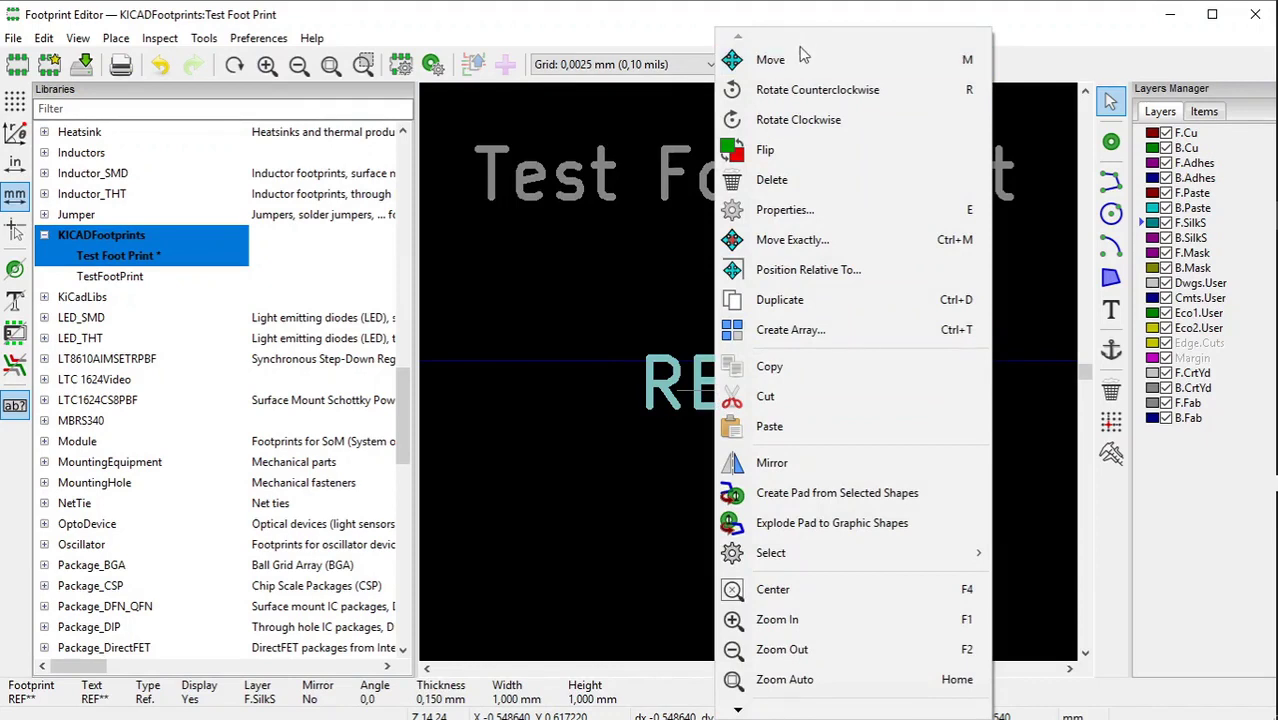
pyautogui.click(790, 59)
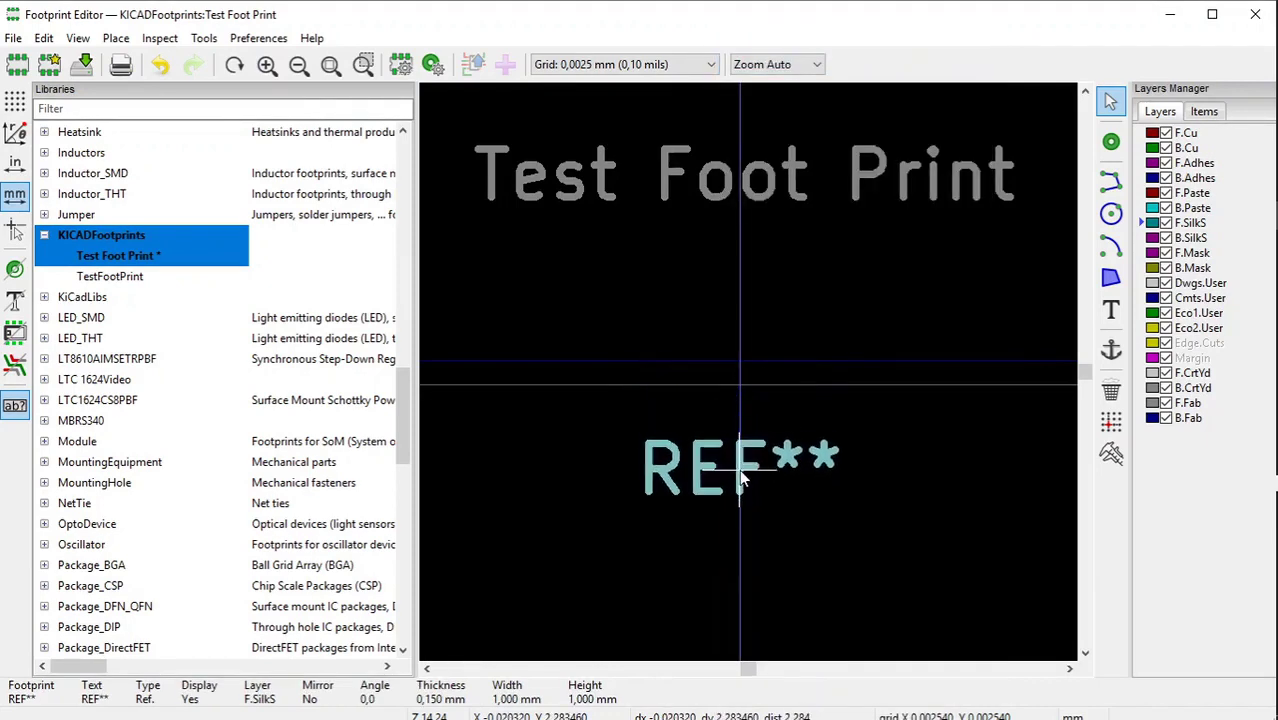
pyautogui.click(742, 493)
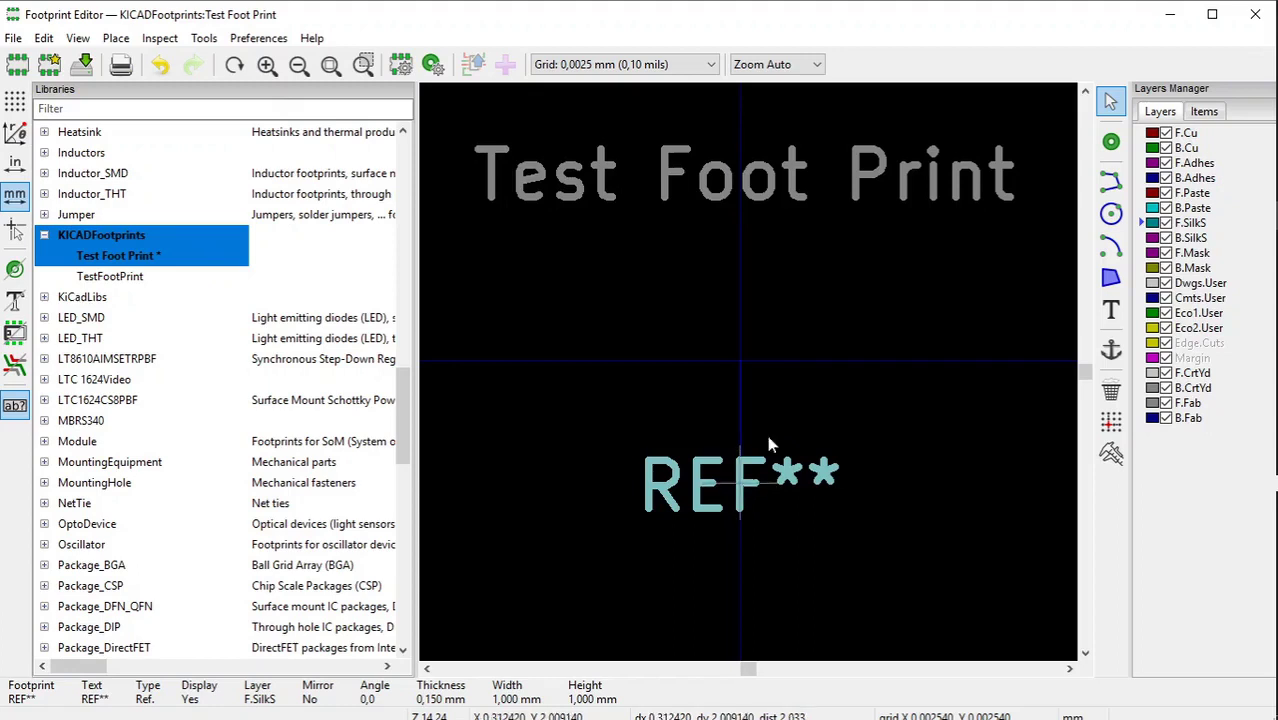
# Place three pads in a row along the horizontal axis, with the middle one near the origin, and save the footprint.
pyautogui.click(1111, 144)
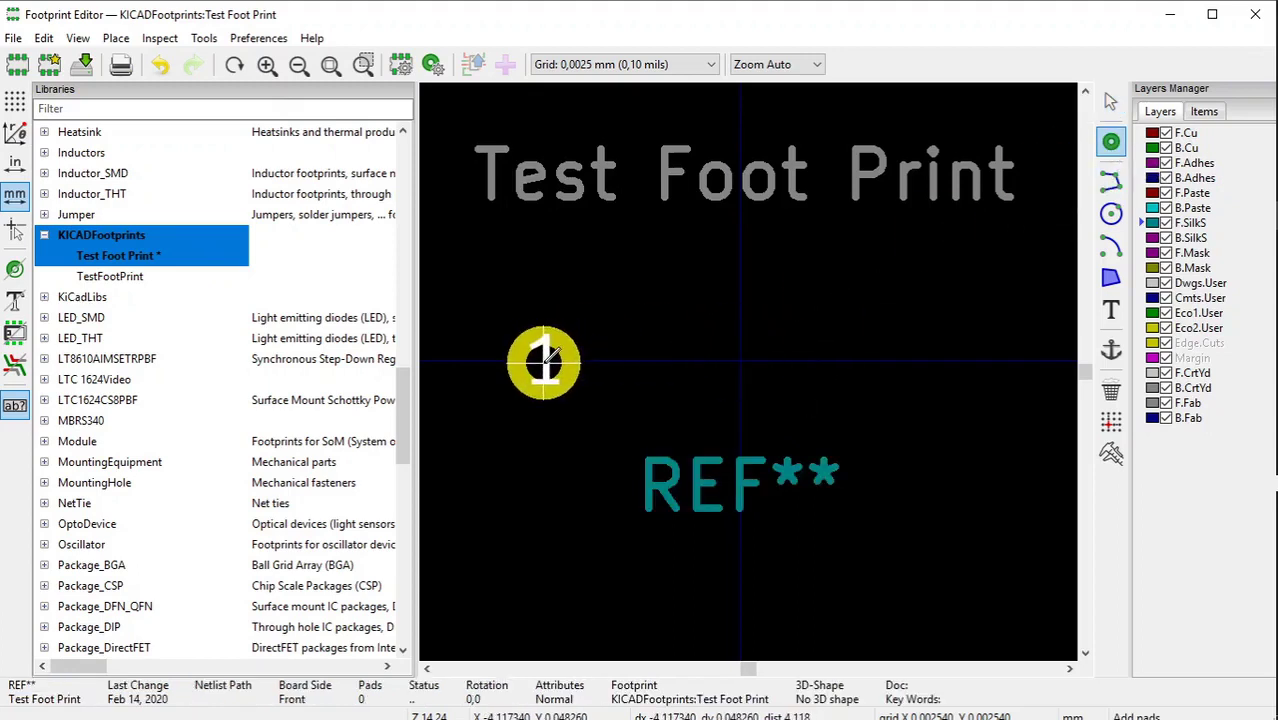
pyautogui.click(544, 358)
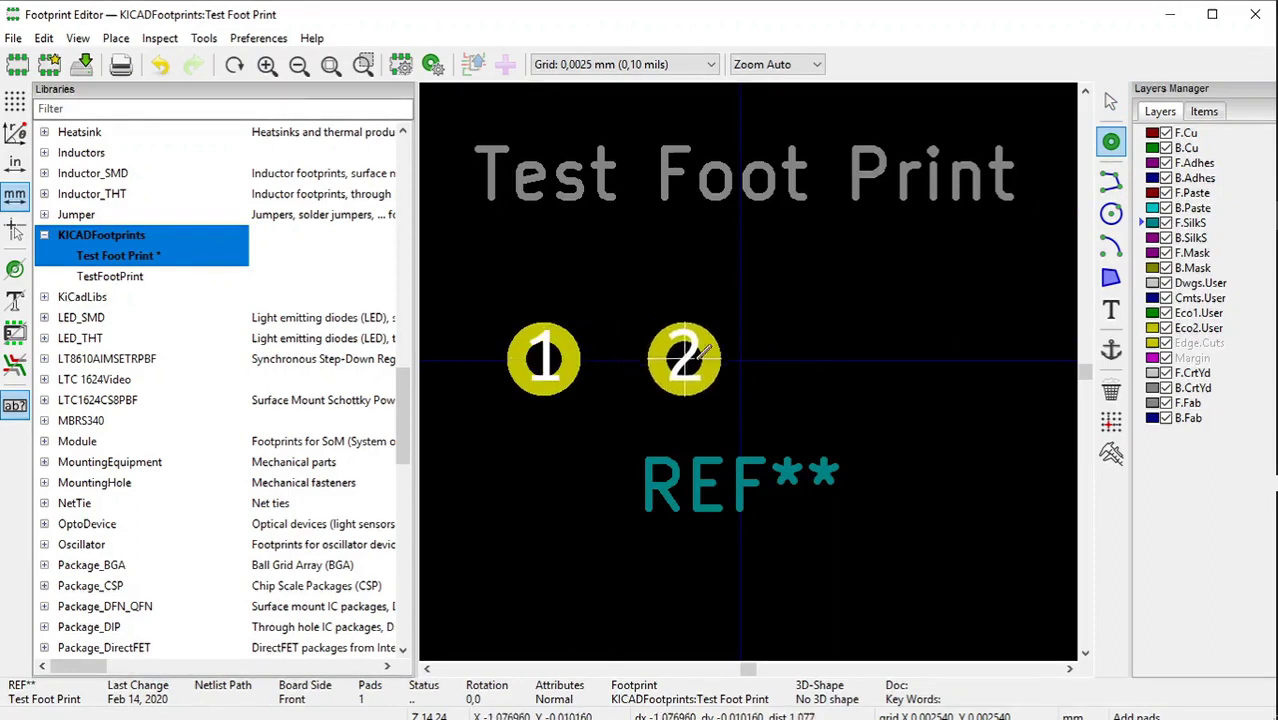
pyautogui.click(740, 363)
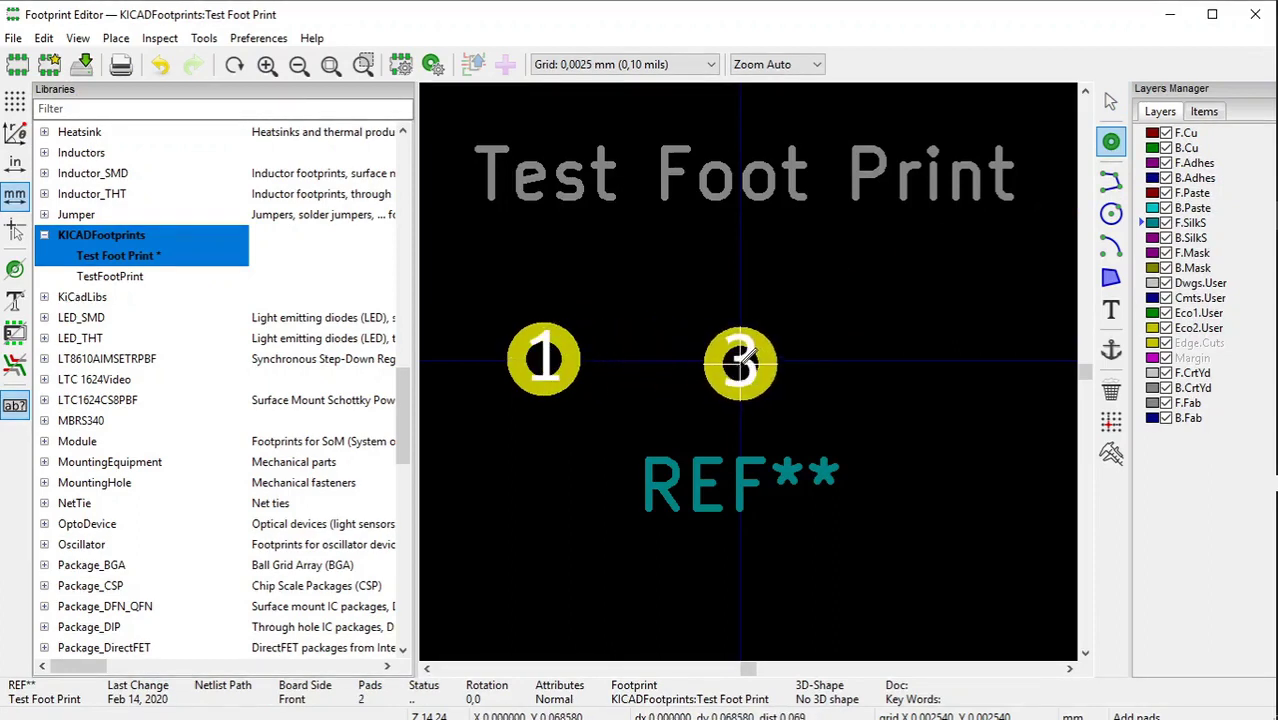
pyautogui.click(918, 362)
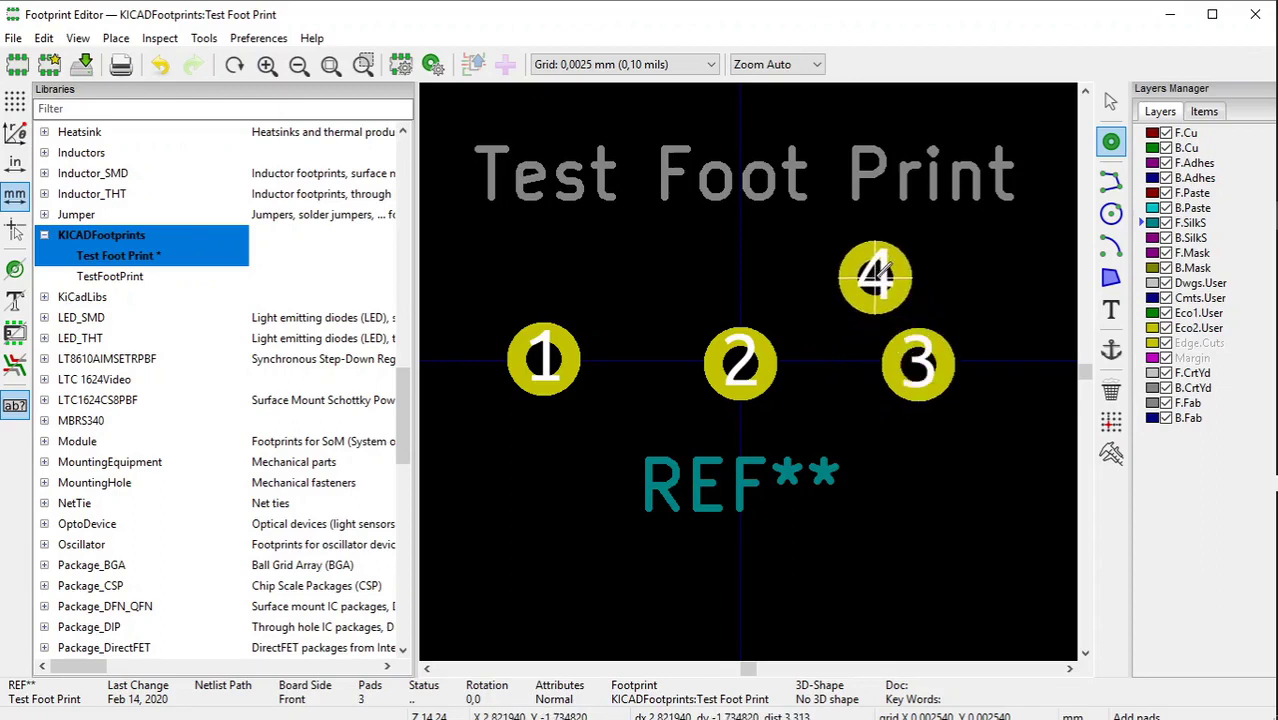
pyautogui.rightClick(876, 282)
pyautogui.click(893, 294)
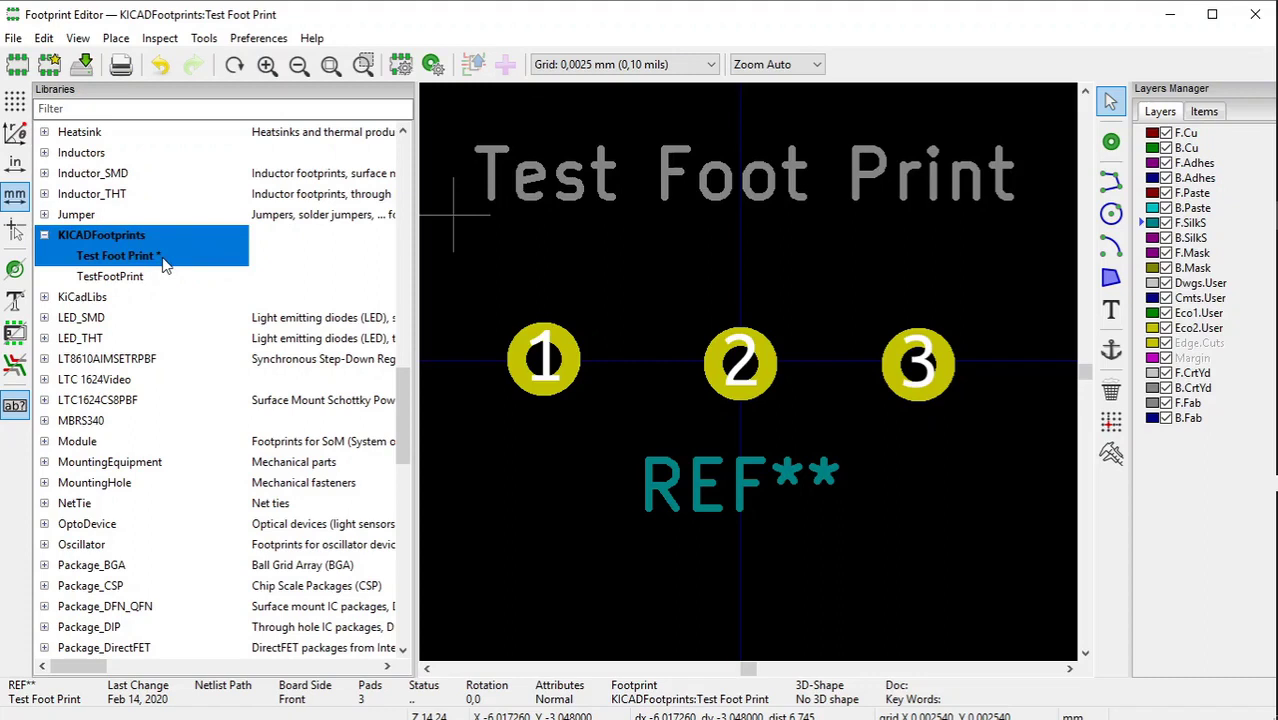
pyautogui.click(83, 65)
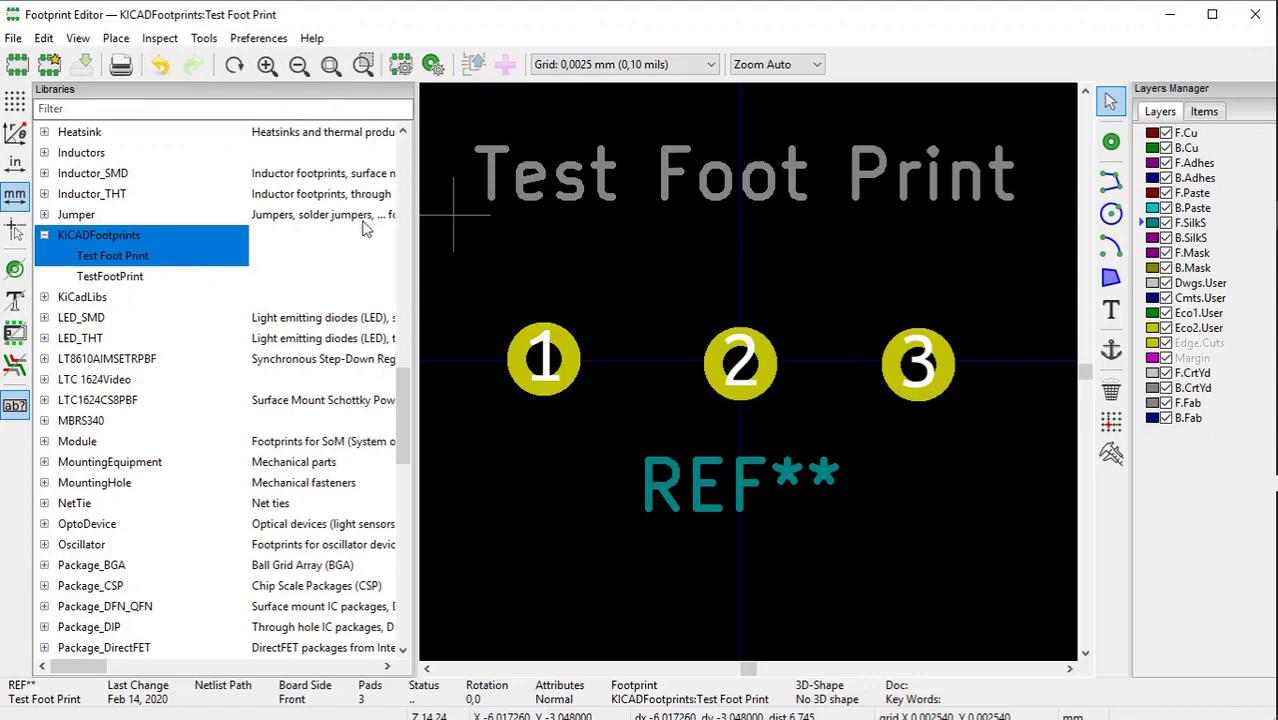
# Switch to File Explorer, examine the files in the KICADFootprints folder on drive C:, and close the window.
pyautogui.moveTo(1262, 298)
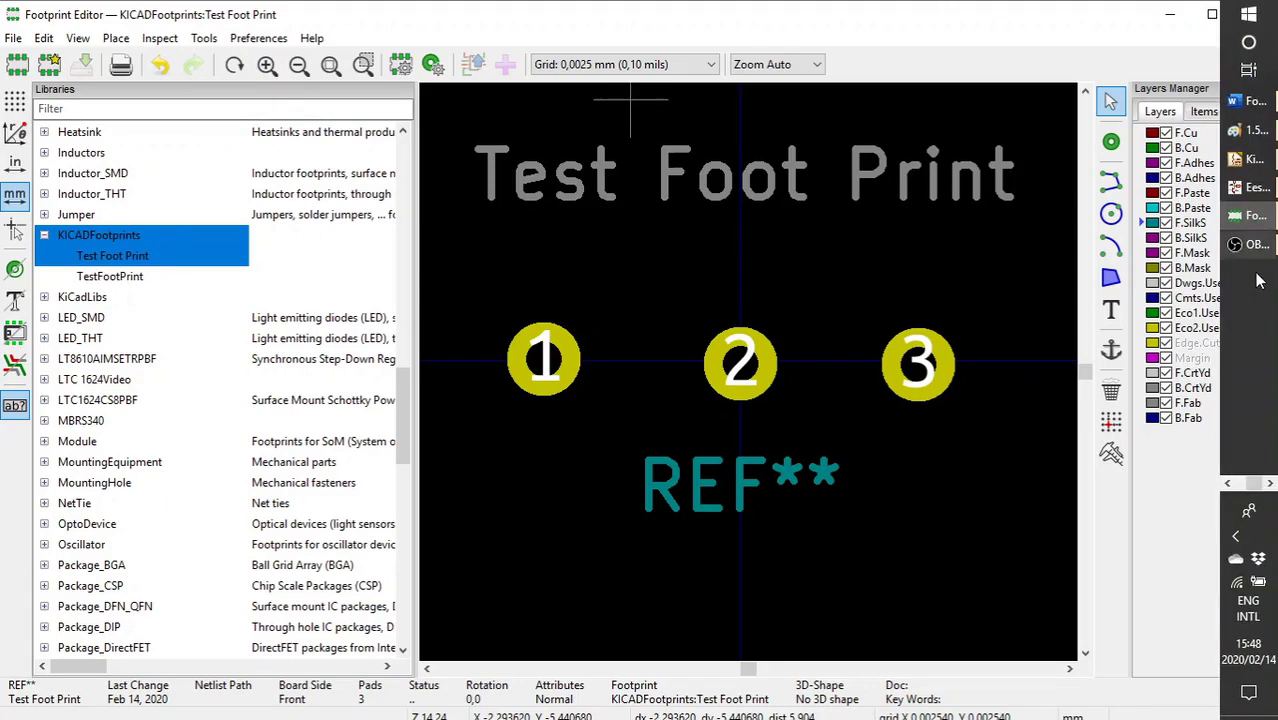
pyautogui.click(1241, 487)
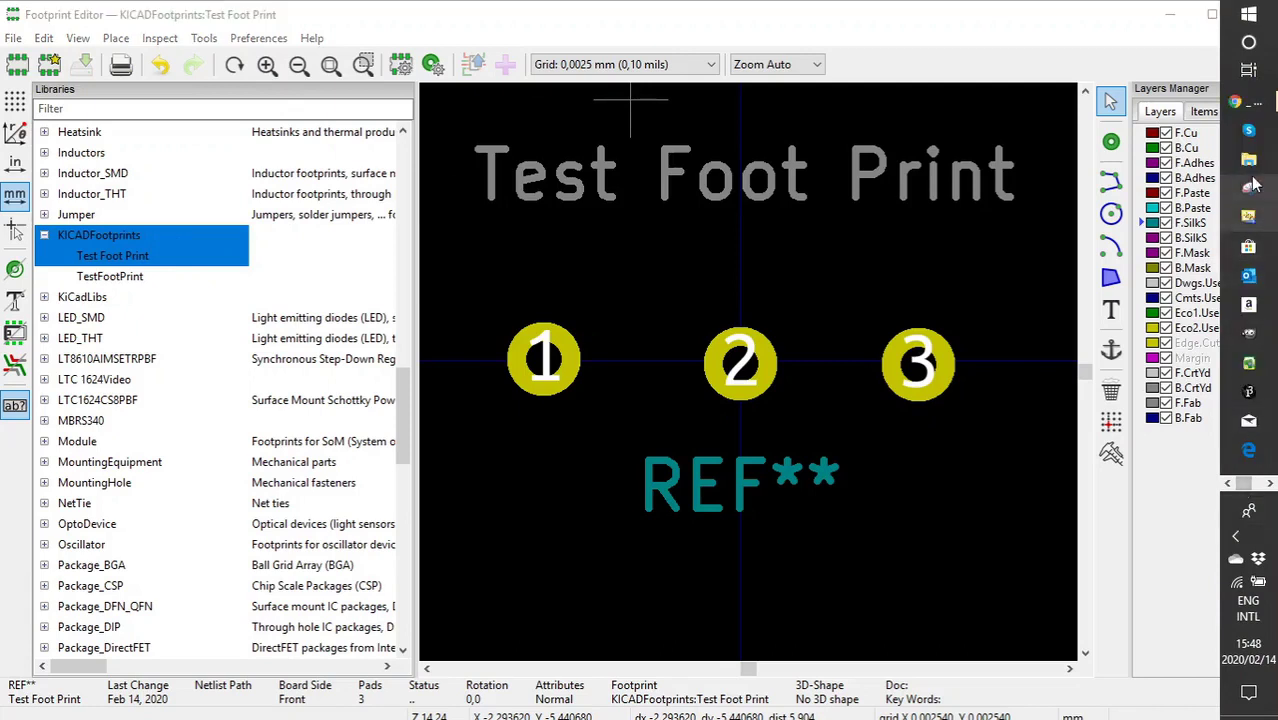
pyautogui.click(1248, 161)
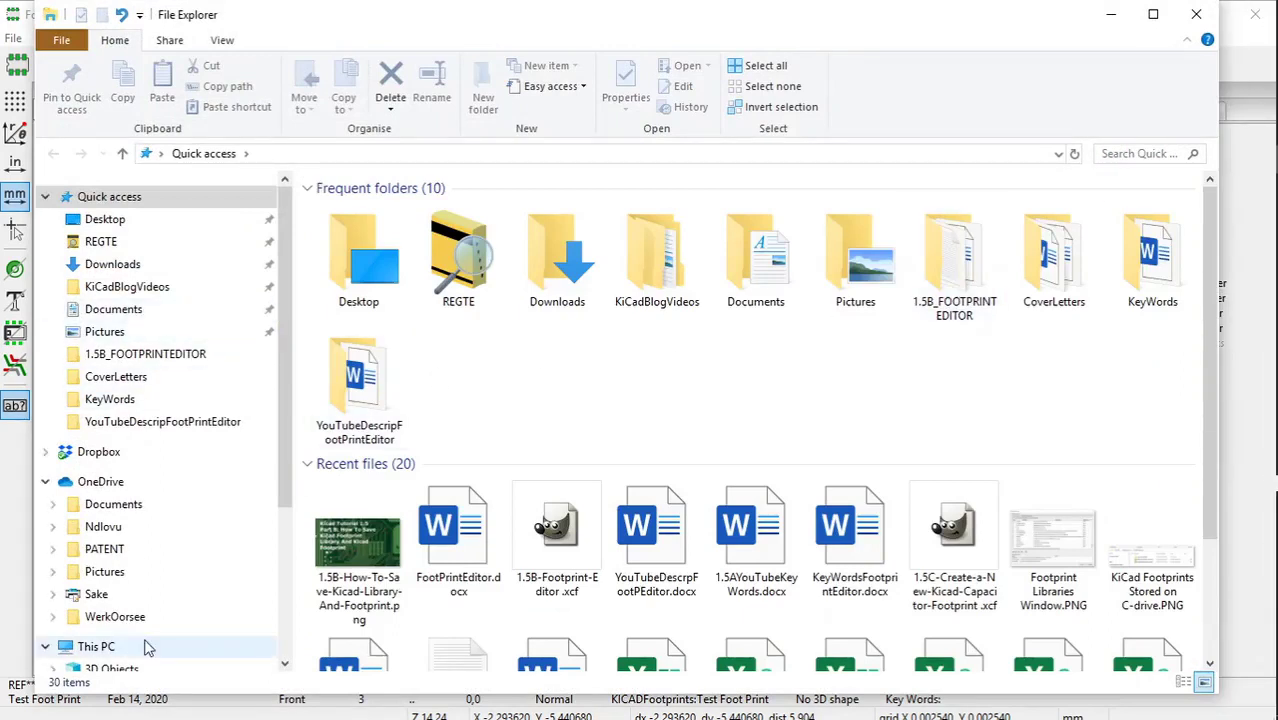
pyautogui.moveTo(282, 444); pyautogui.dragTo(262, 600)
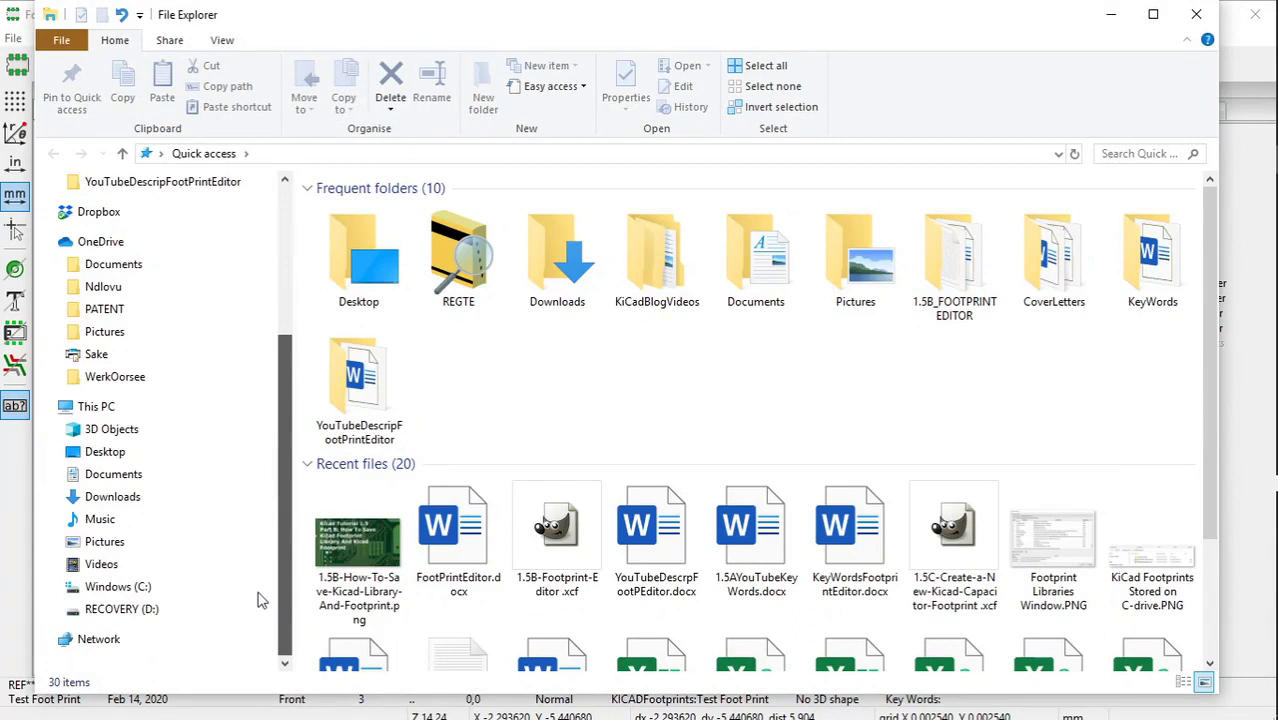
pyautogui.click(135, 586)
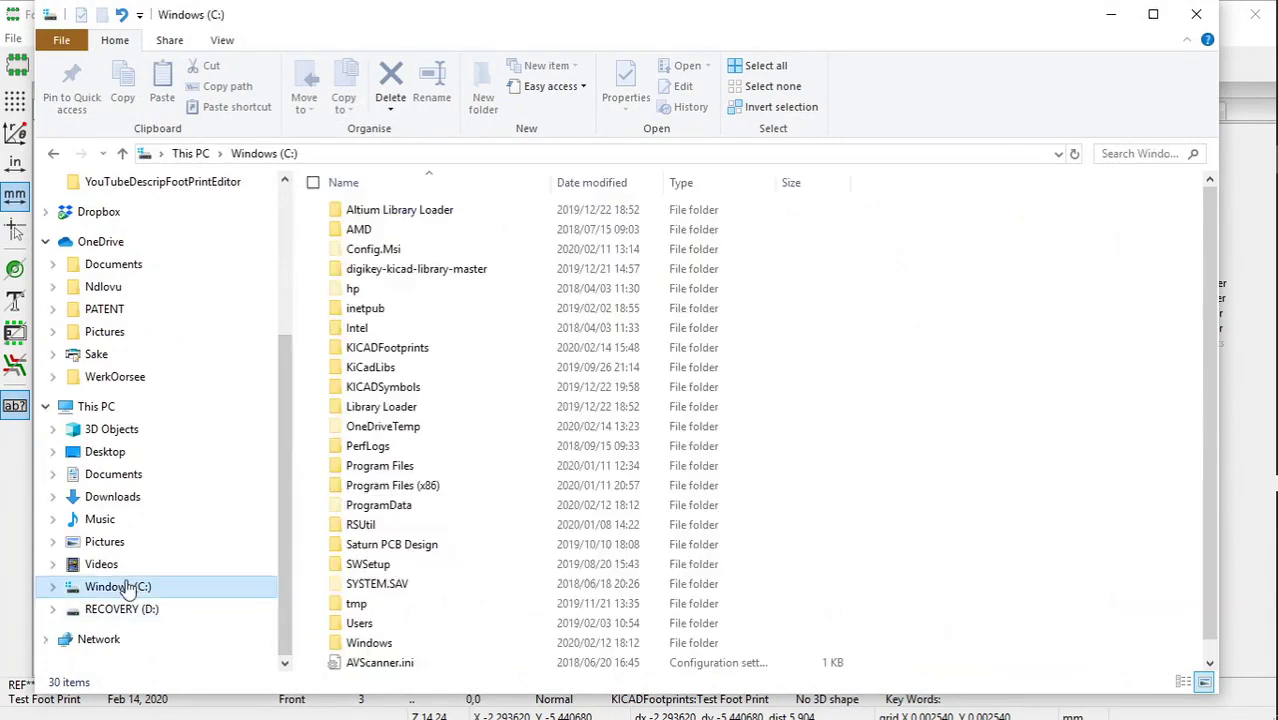
pyautogui.doubleClick(465, 350)
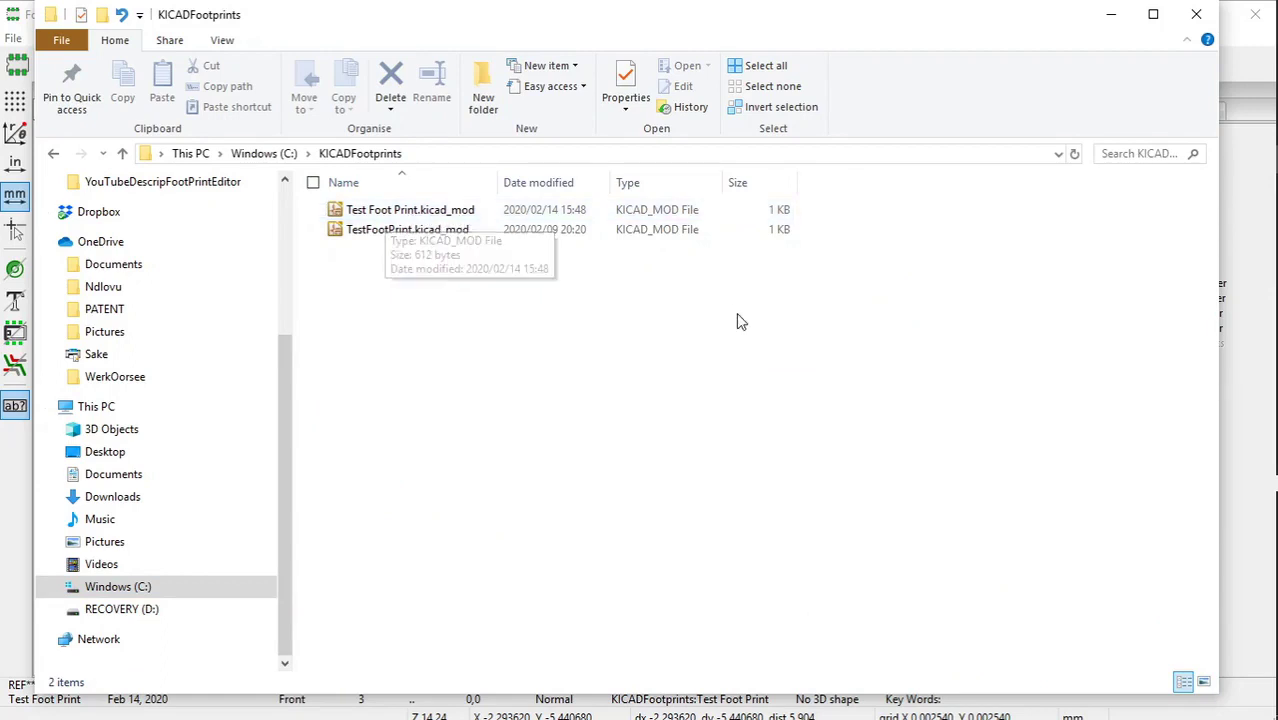
pyautogui.click(1196, 14)
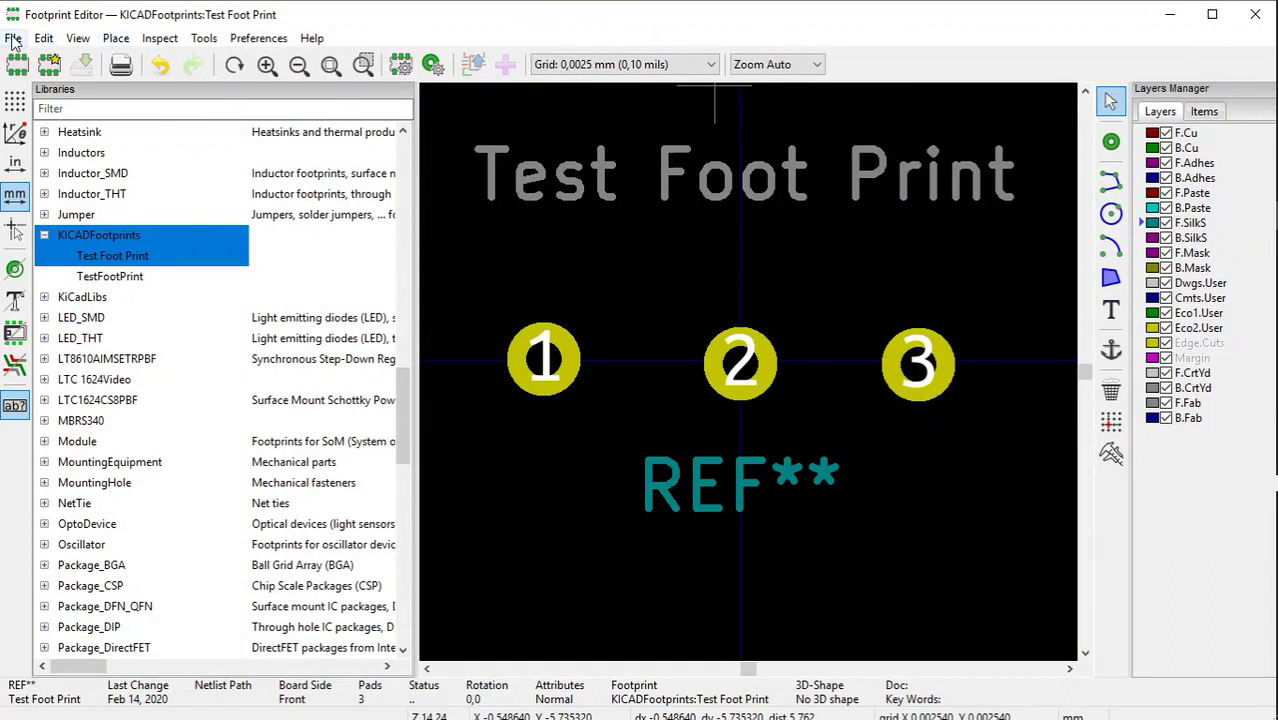
# Start creating a new footprint library and choose C:\KICADFootprints as its location.
pyautogui.click(250, 40)
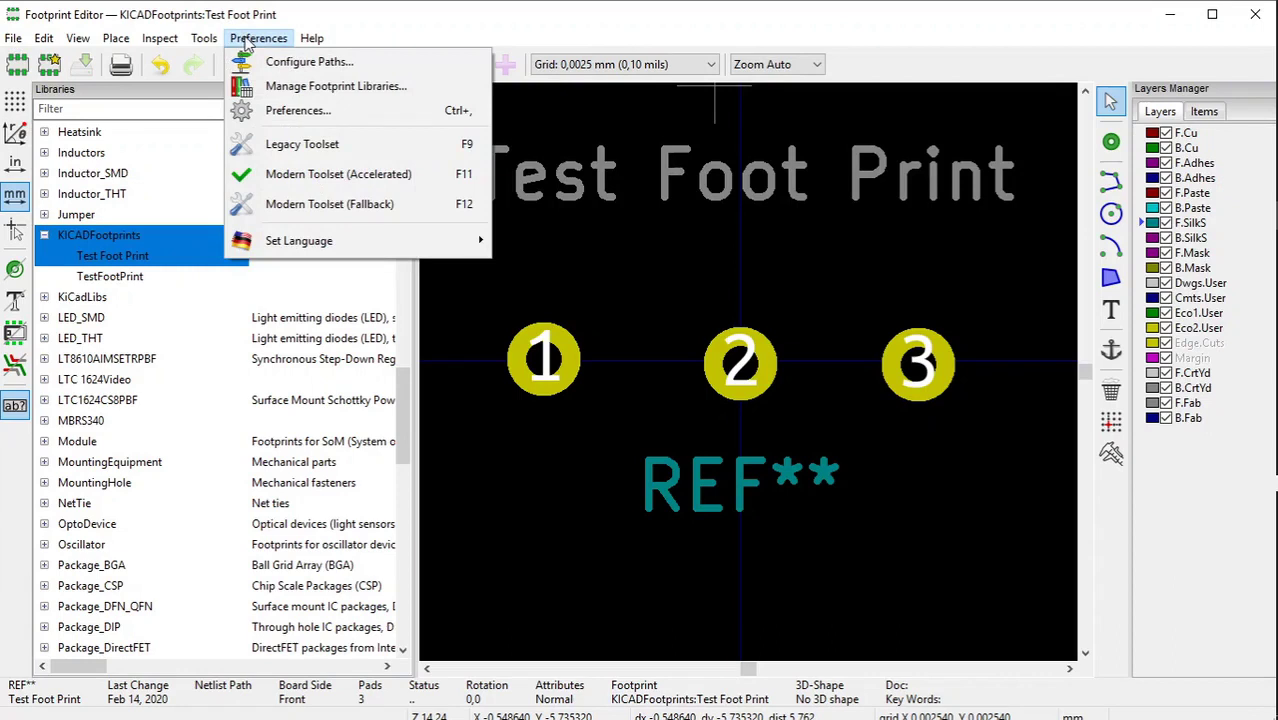
pyautogui.moveTo(22, 38)
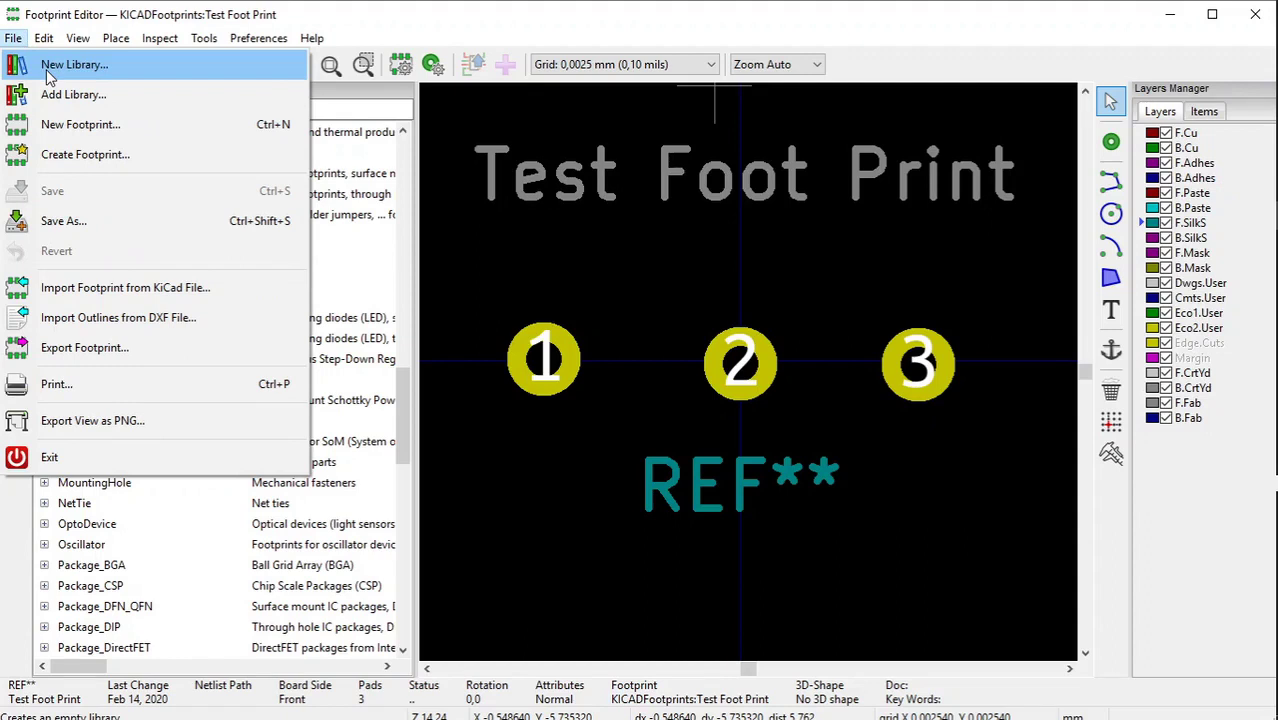
pyautogui.click(48, 74)
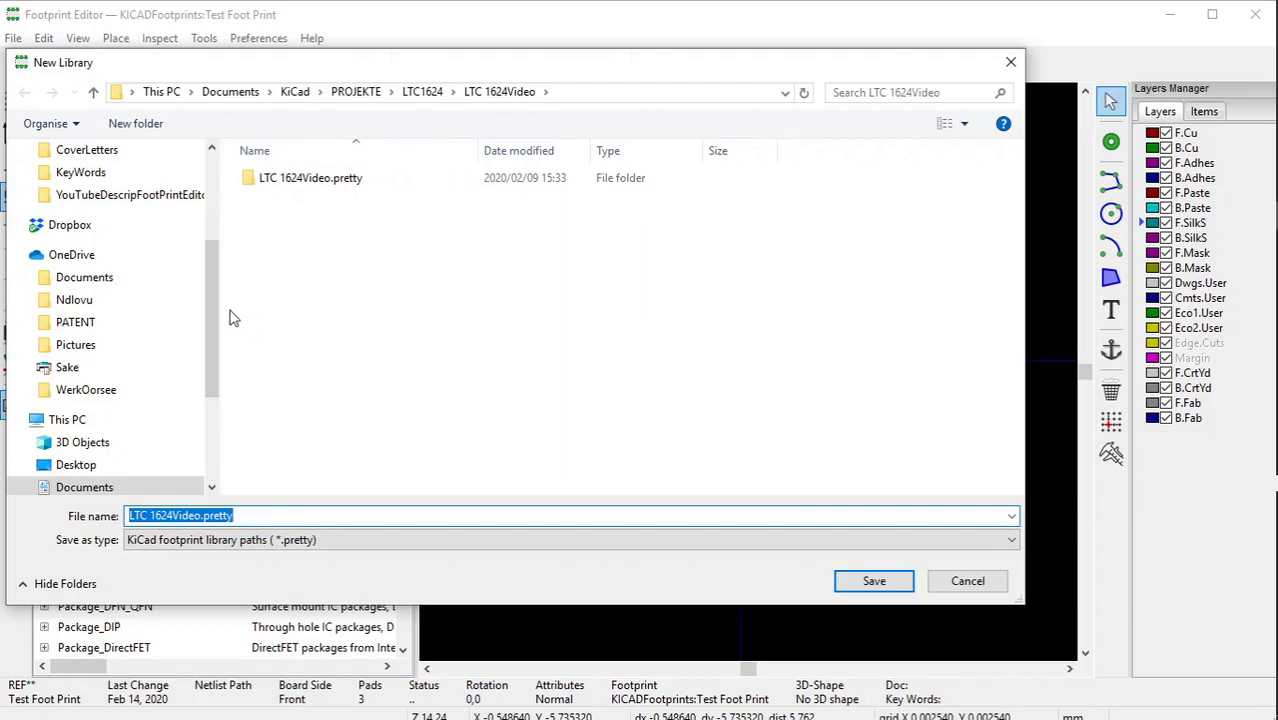
pyautogui.moveTo(213, 316); pyautogui.dragTo(213, 389)
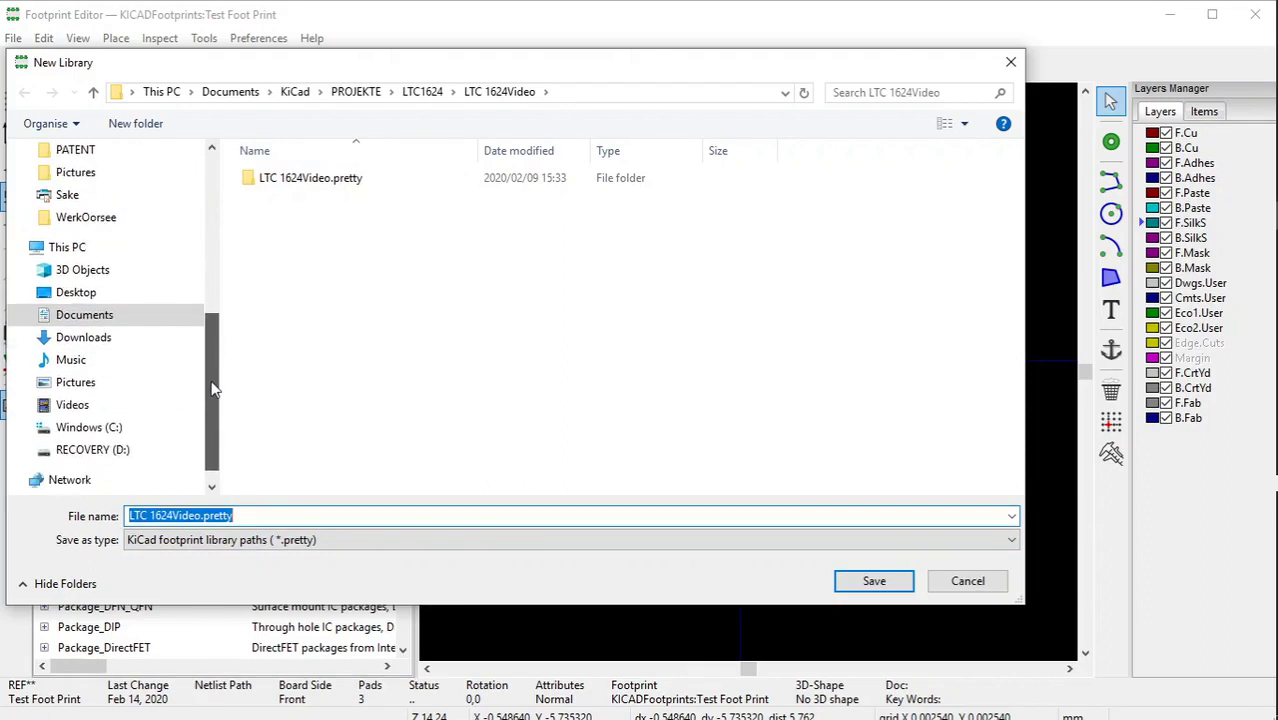
pyautogui.click(82, 427)
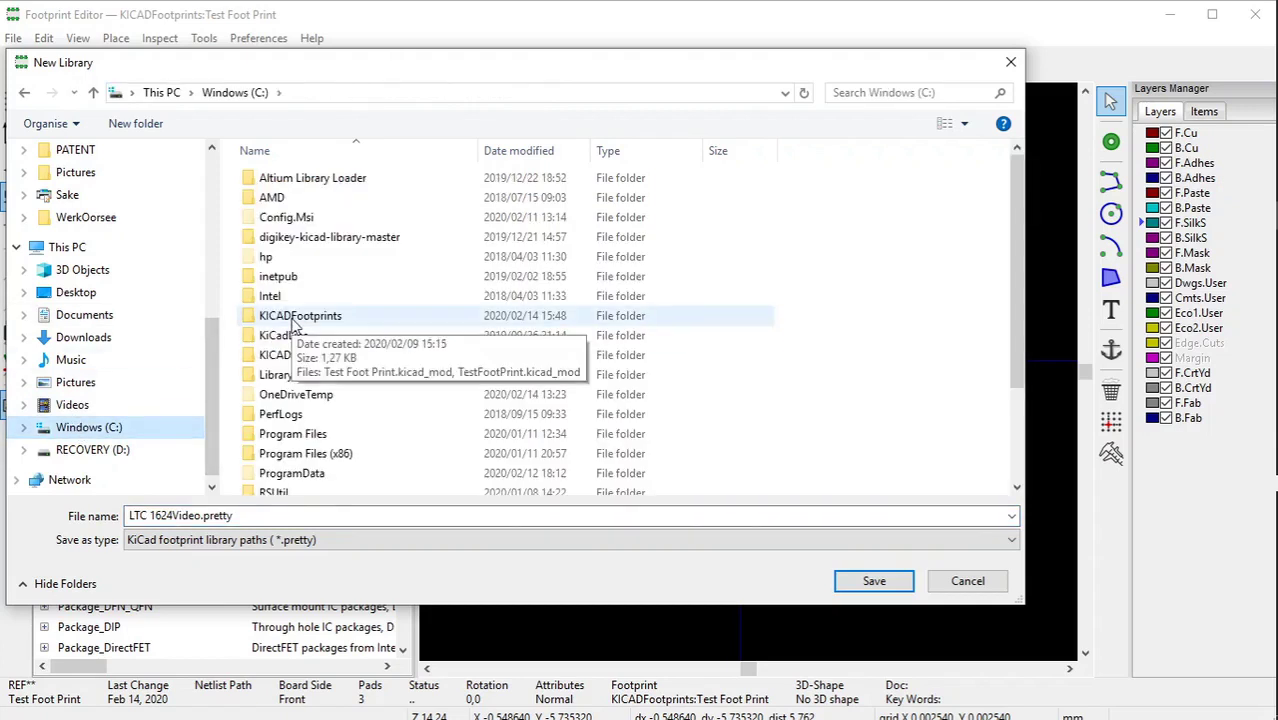
pyautogui.doubleClick(296, 318)
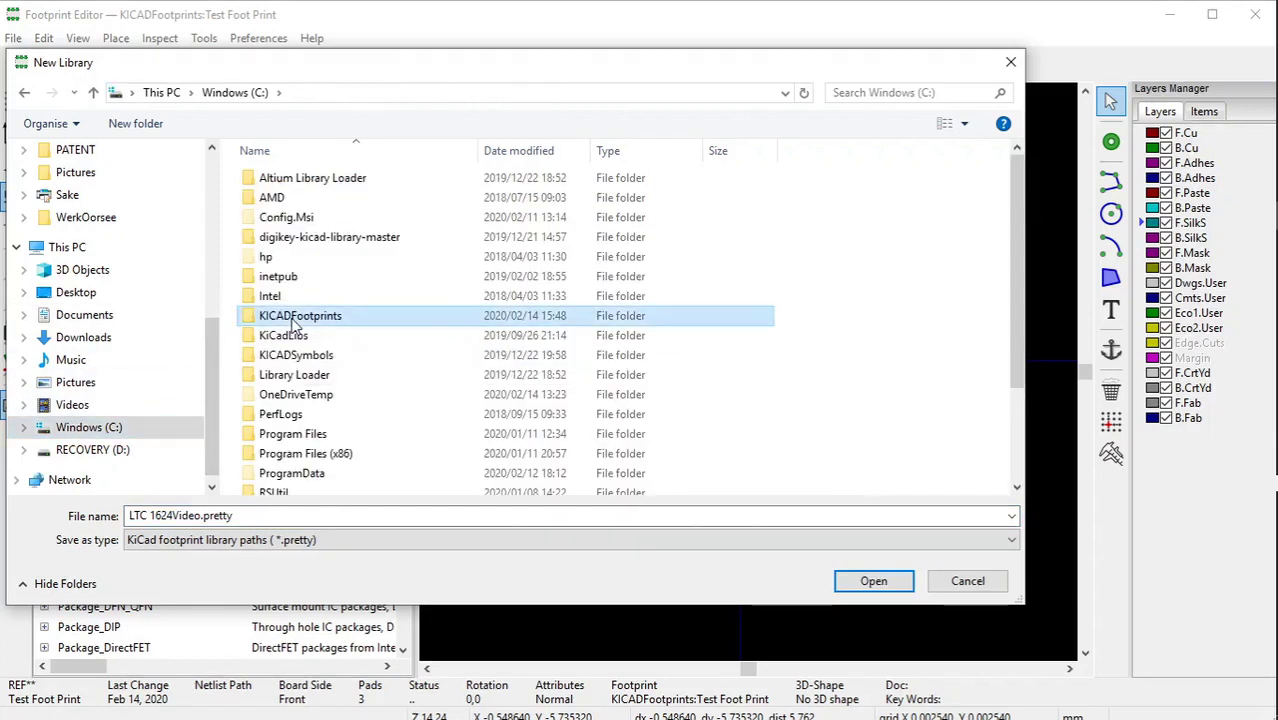
# Name the new footprint library Capacitor.pretty, save it in the KICADFootprints folder and add it to the Global library table.
pyautogui.click(201, 517)
pyautogui.click(201, 517)
pyautogui.click(201, 517)
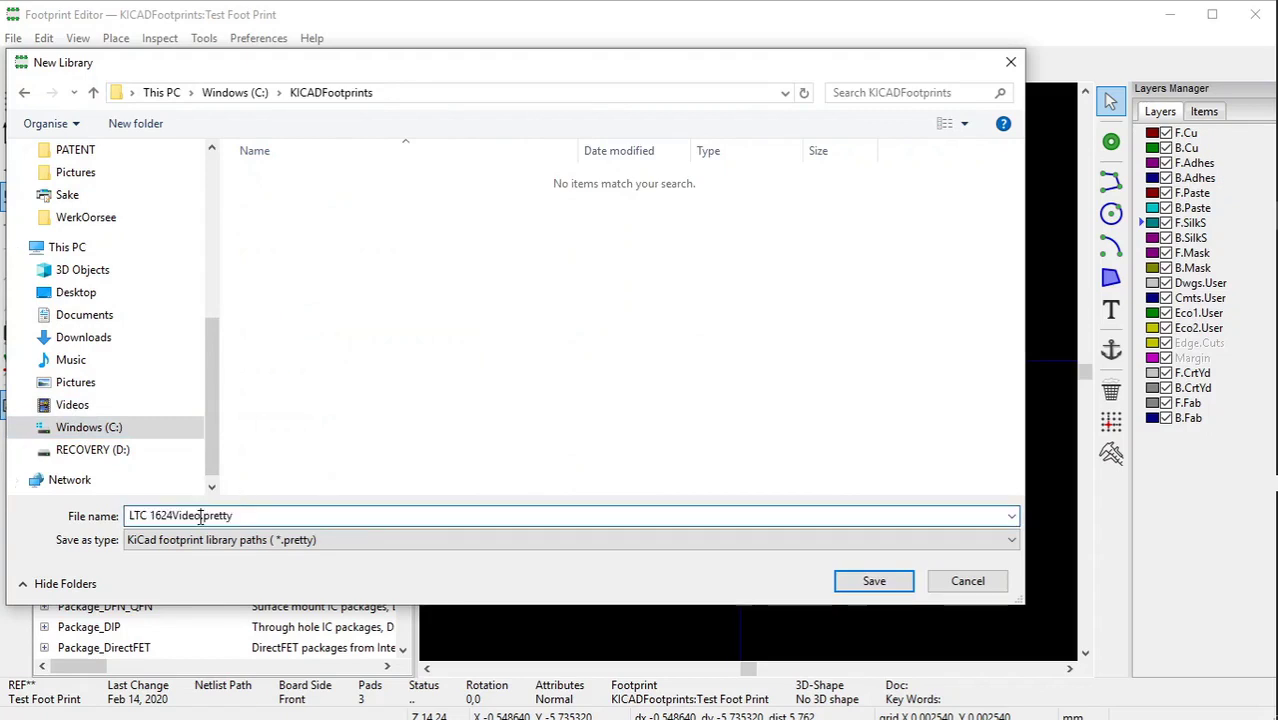
pyautogui.press('BackSpace')
pyautogui.press('BackSpace')
pyautogui.press('BackSpace')
pyautogui.press('BackSpace')
pyautogui.press('BackSpace')
pyautogui.press('BackSpace')
pyautogui.press('BackSpace')
pyautogui.press('BackSpace')
pyautogui.press('BackSpace')
pyautogui.press('BackSpace')
pyautogui.press('BackSpace')
pyautogui.press('BackSpace')
pyautogui.press('BackSpace')
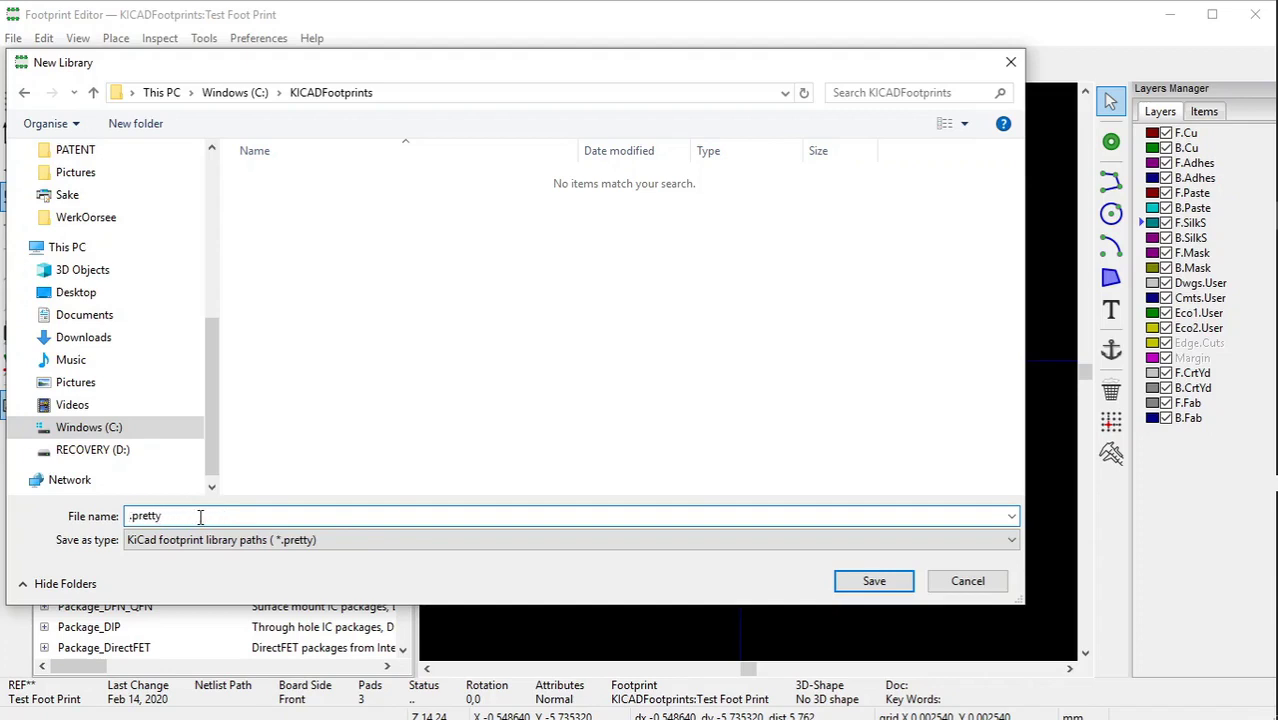
pyautogui.write('Capa')
pyautogui.write('cito')
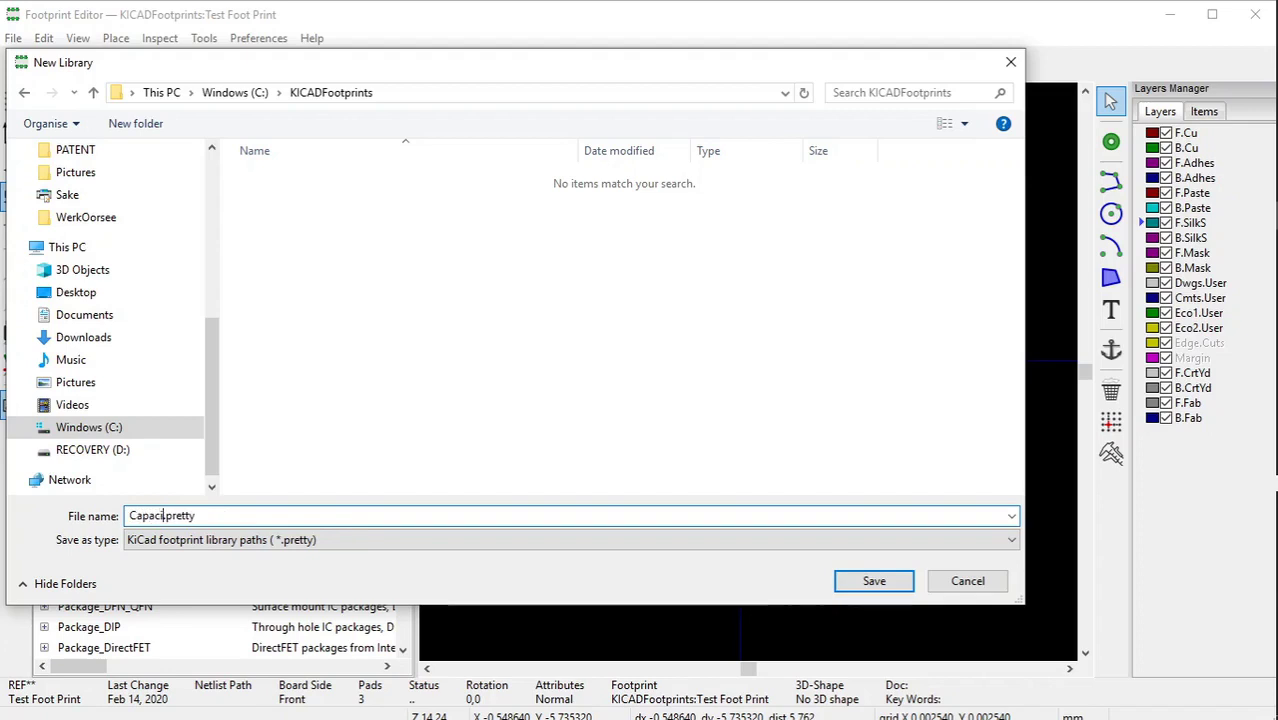
pyautogui.write('r')
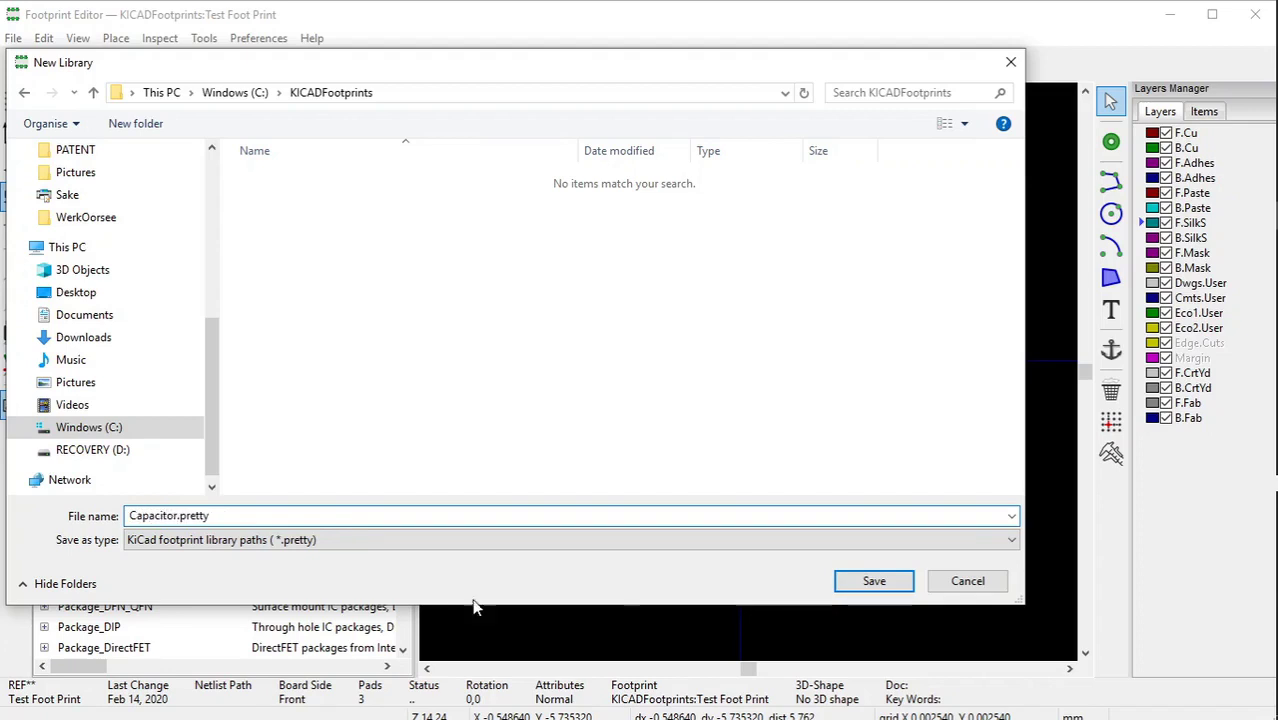
pyautogui.click(860, 583)
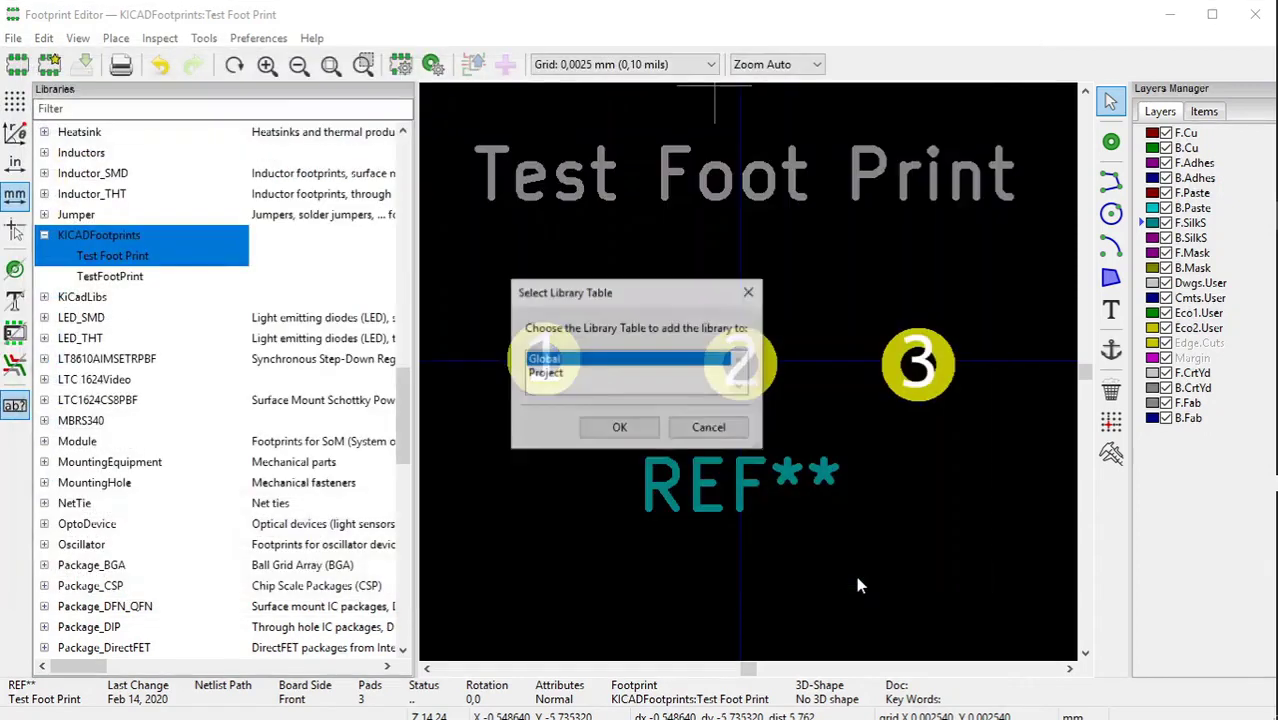
pyautogui.click(620, 428)
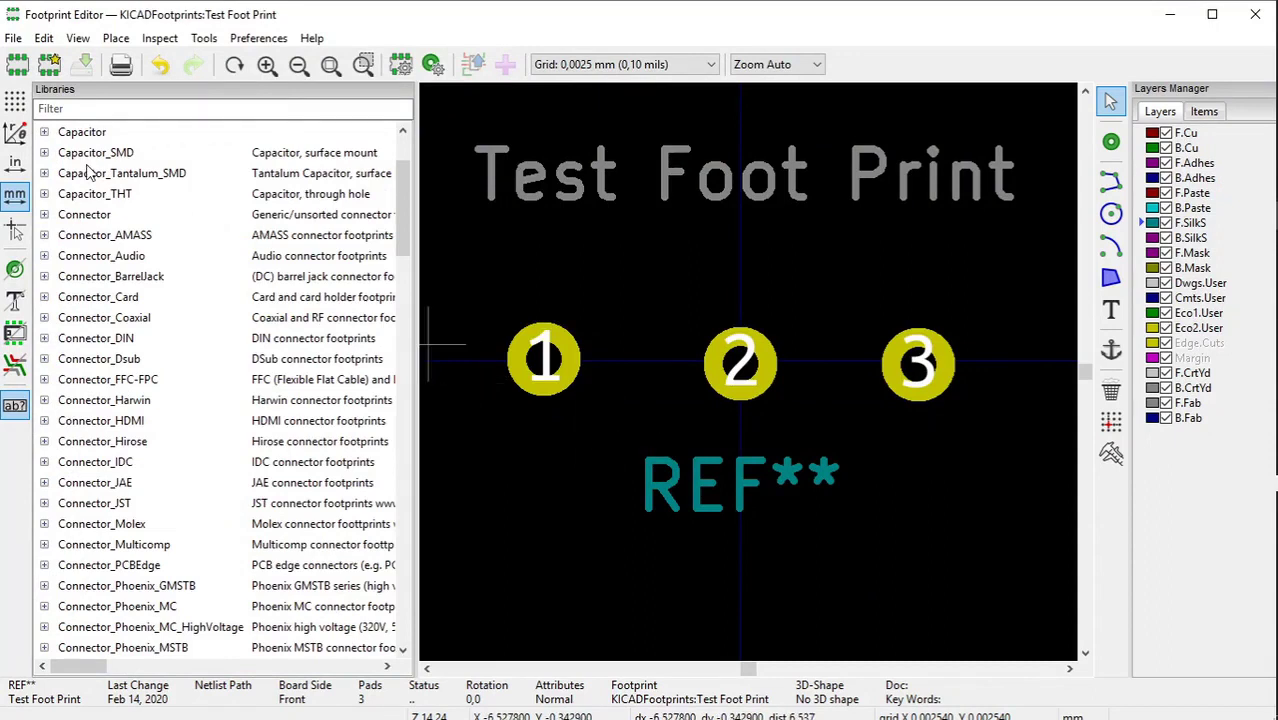
# Create a new footprint named TEST2 in the Capacitor library.
pyautogui.click(44, 133)
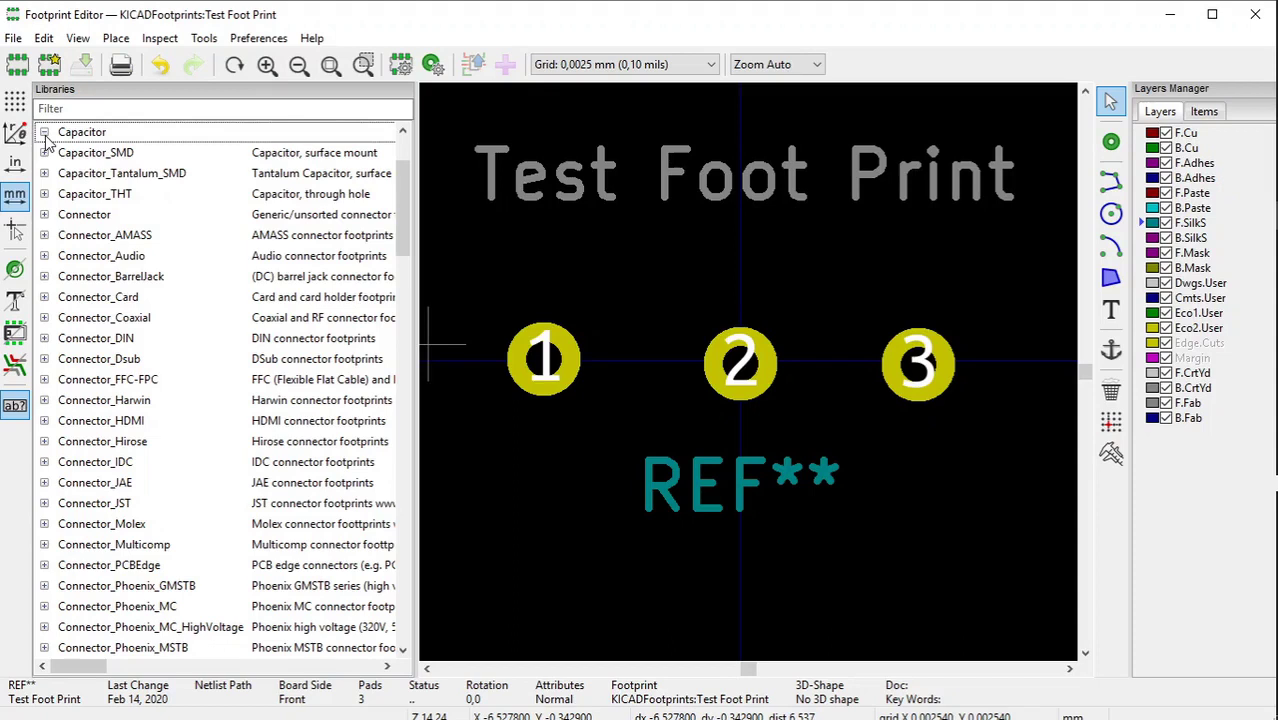
pyautogui.click(80, 133)
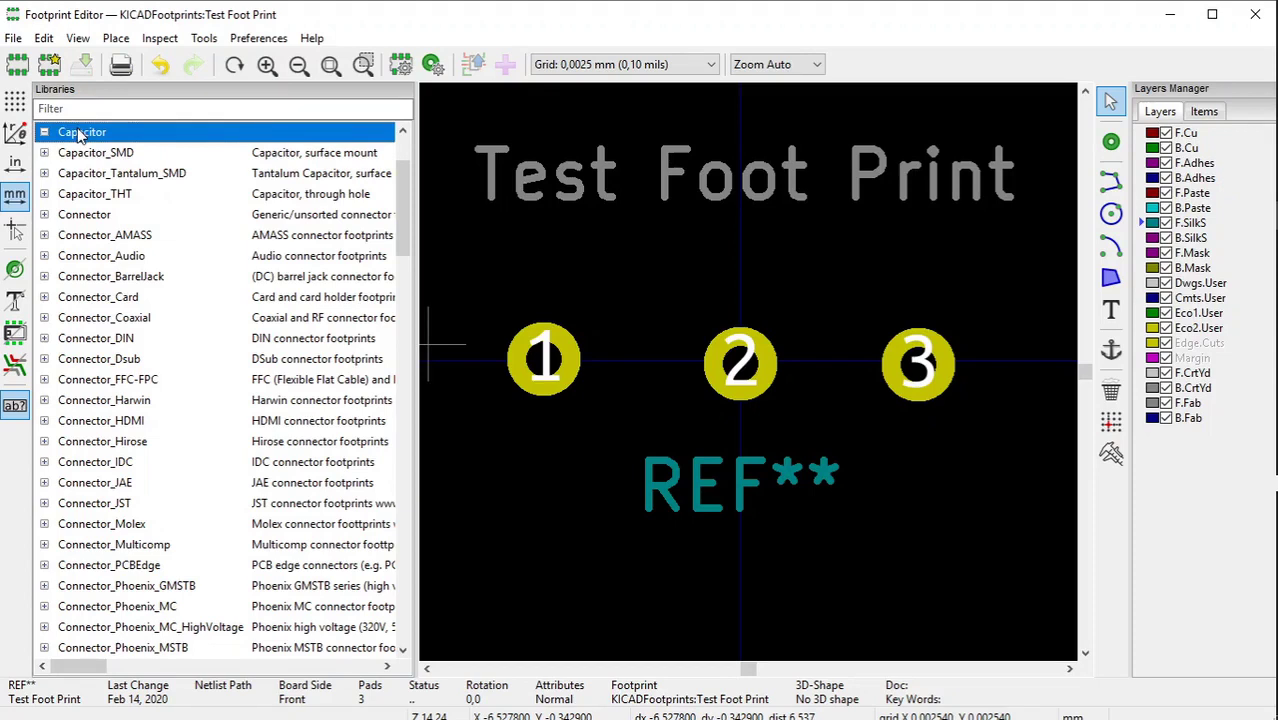
pyautogui.click(17, 64)
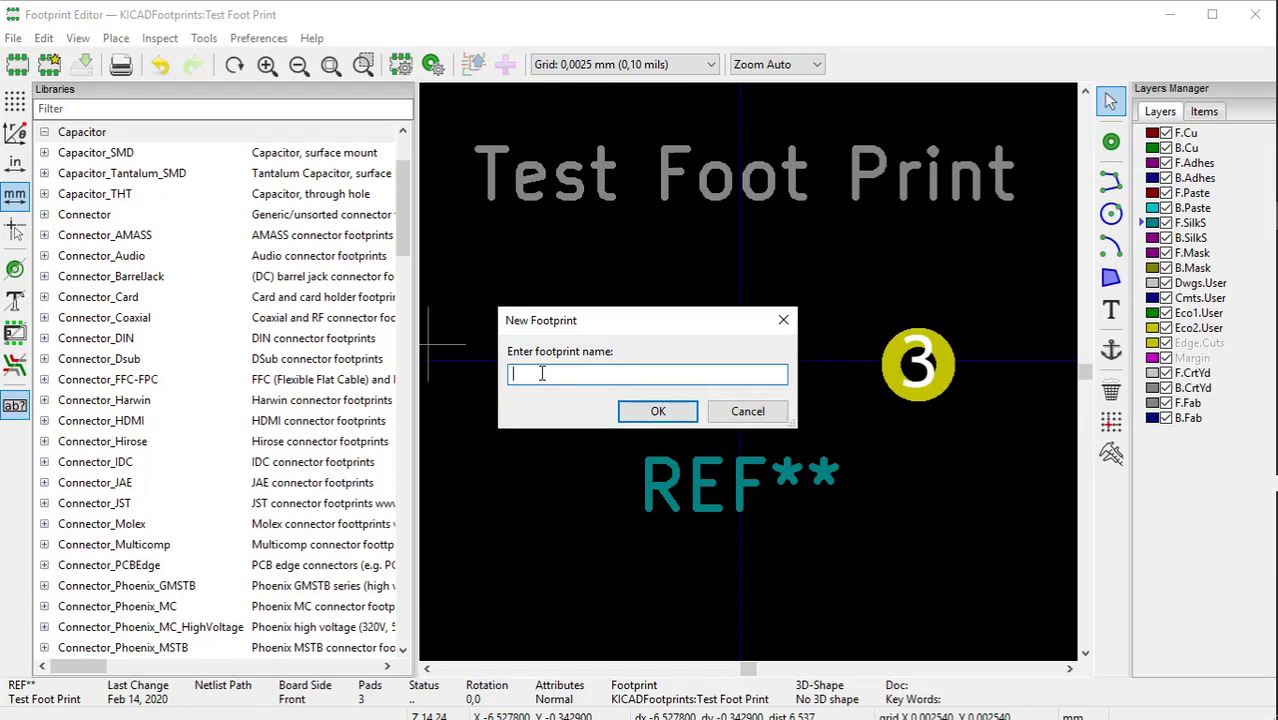
pyautogui.write('TEST2')
pyautogui.click(658, 411)
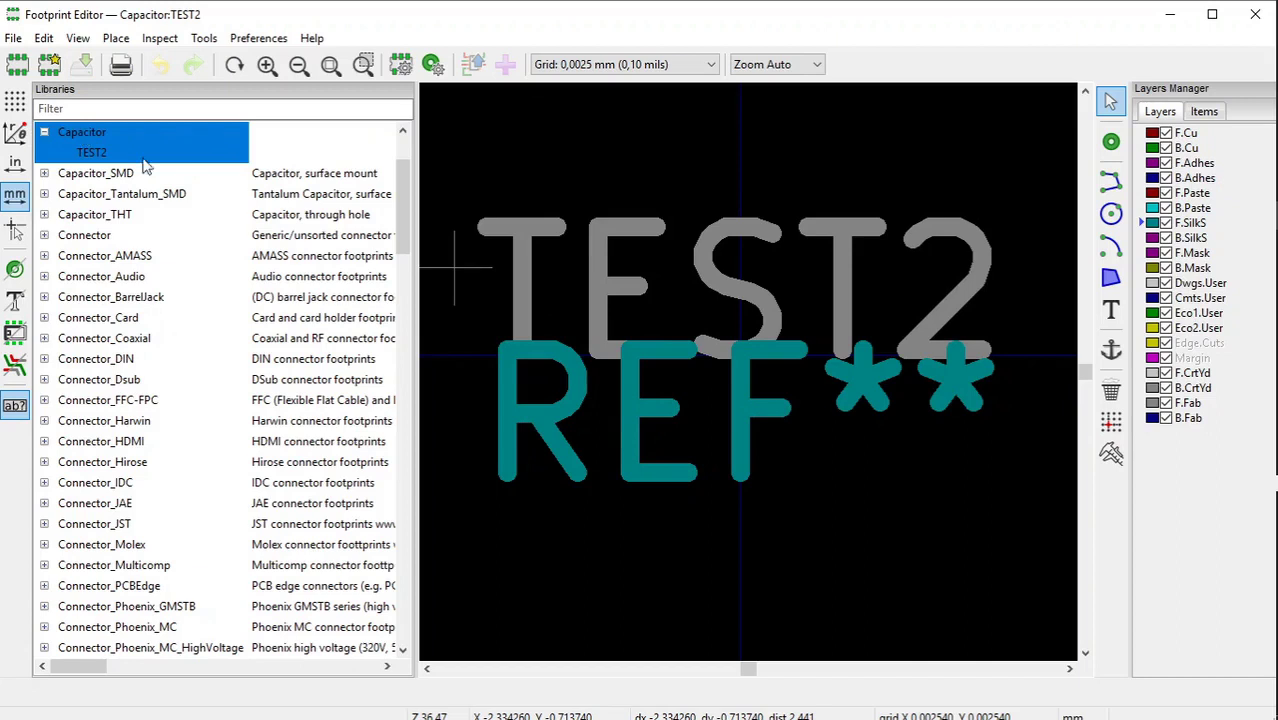
# Move the TEST2 value text straight up, well above the footprint's horizontal axis.
pyautogui.click(640, 290)
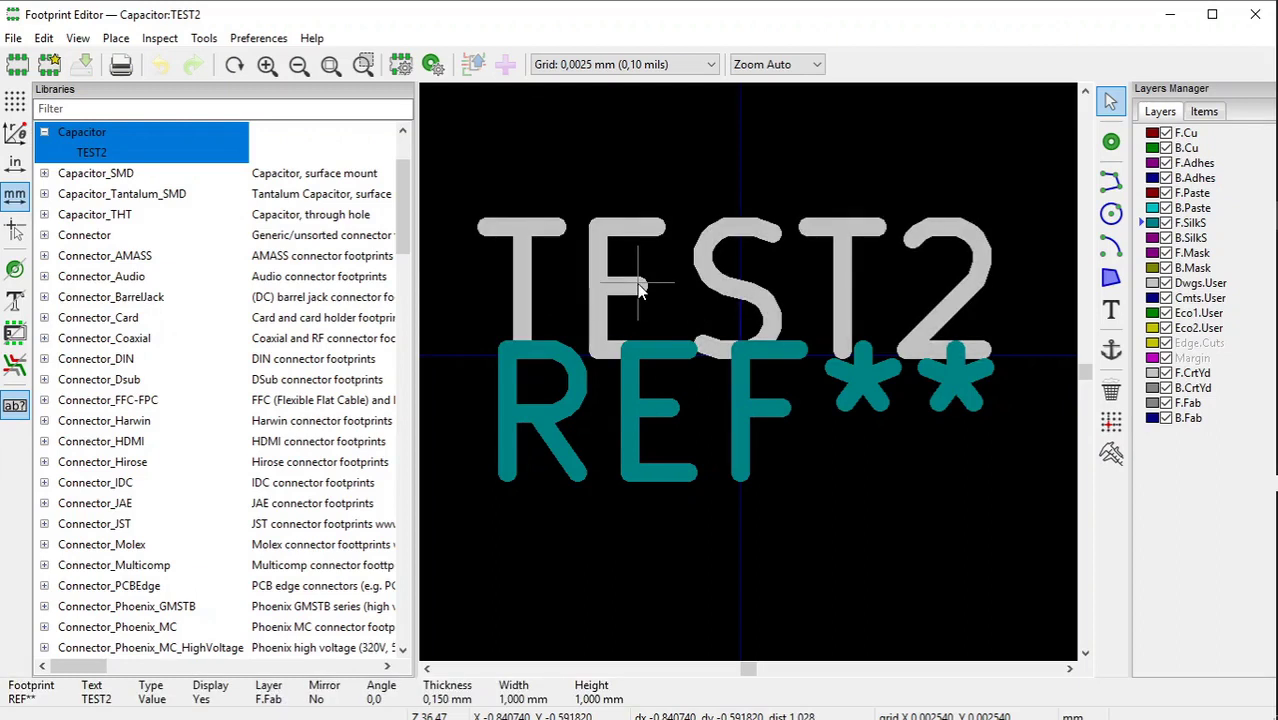
pyautogui.rightClick(738, 296)
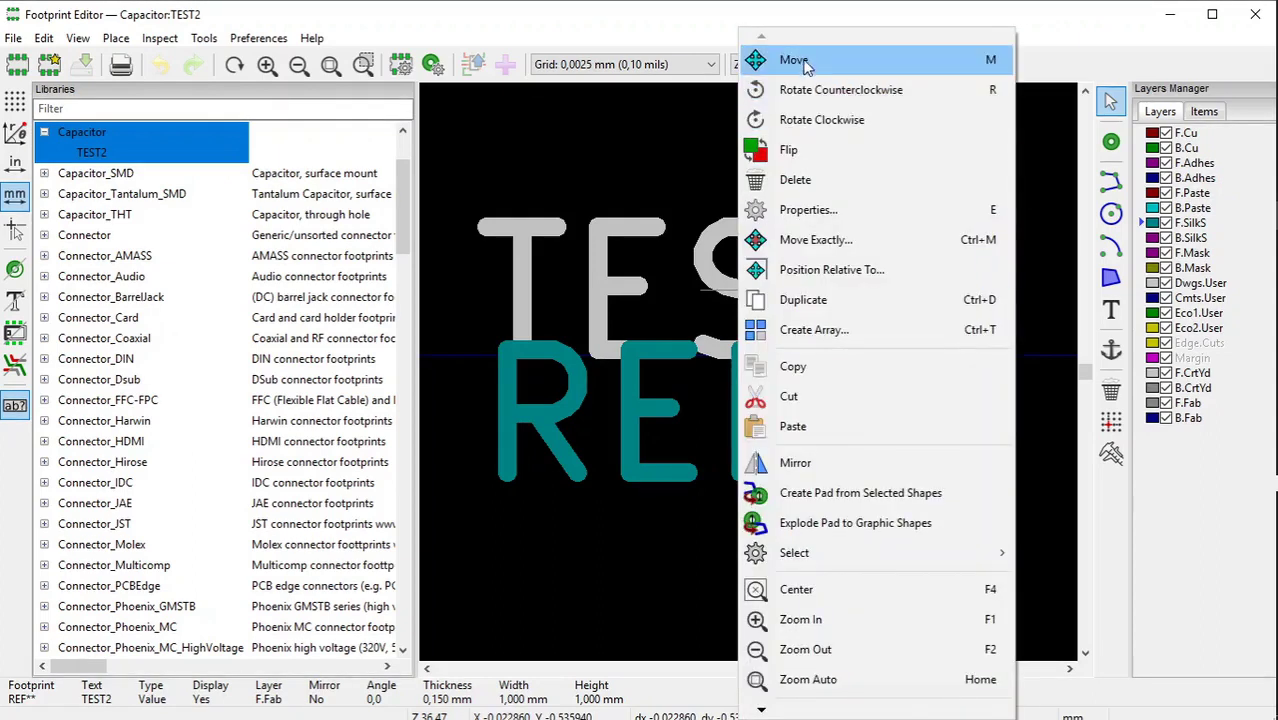
pyautogui.click(772, 56)
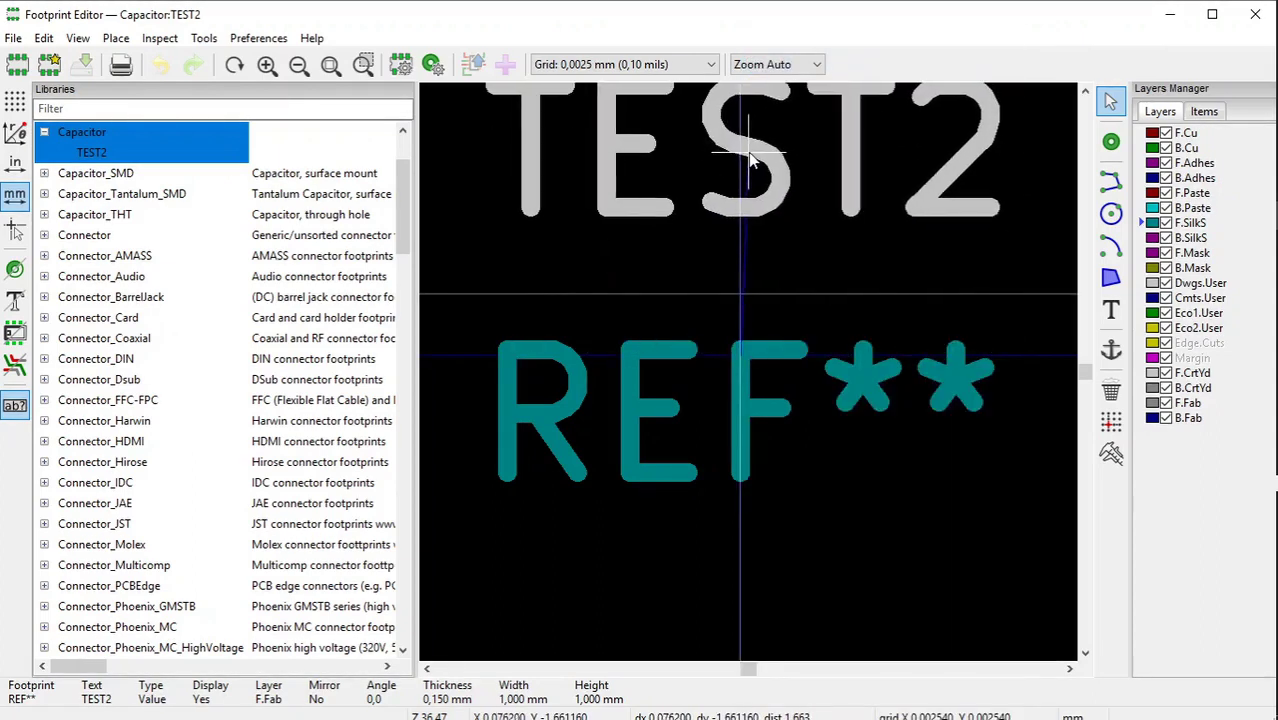
pyautogui.click(740, 151)
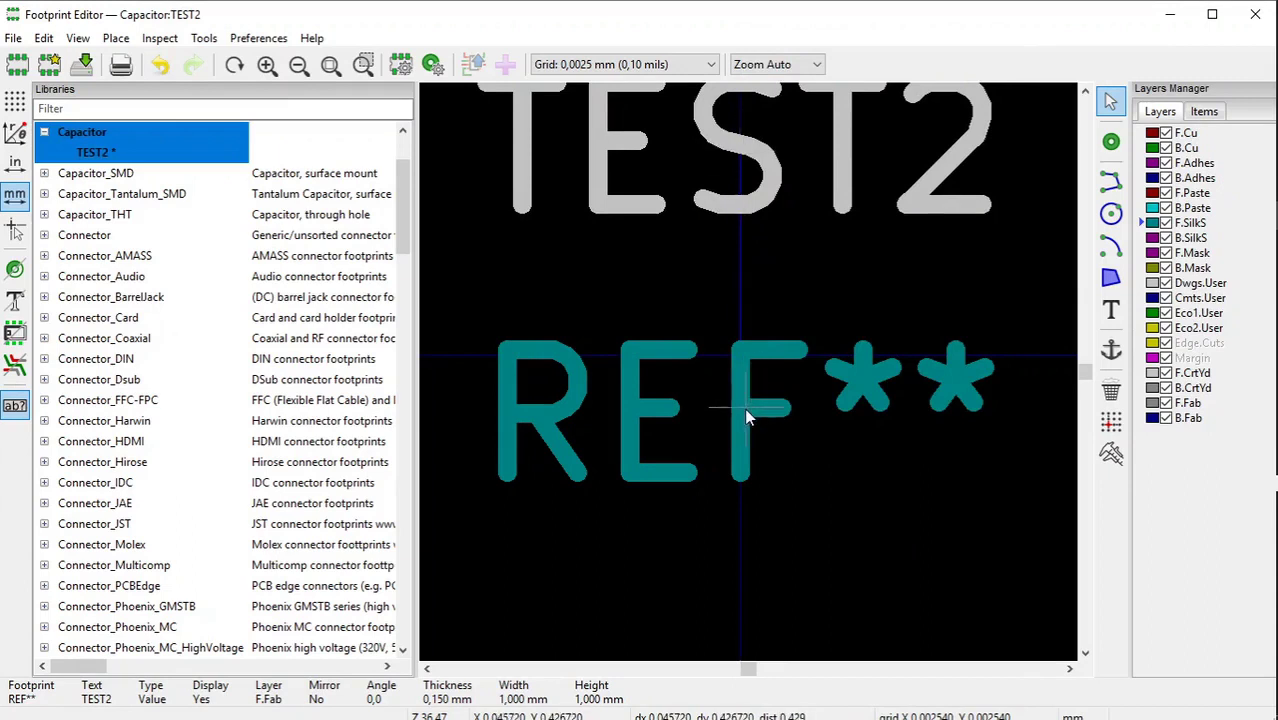
# Move the REF** reference text straight down, clear of the footprint's horizontal axis.
pyautogui.click(745, 415)
pyautogui.rightClick(745, 415)
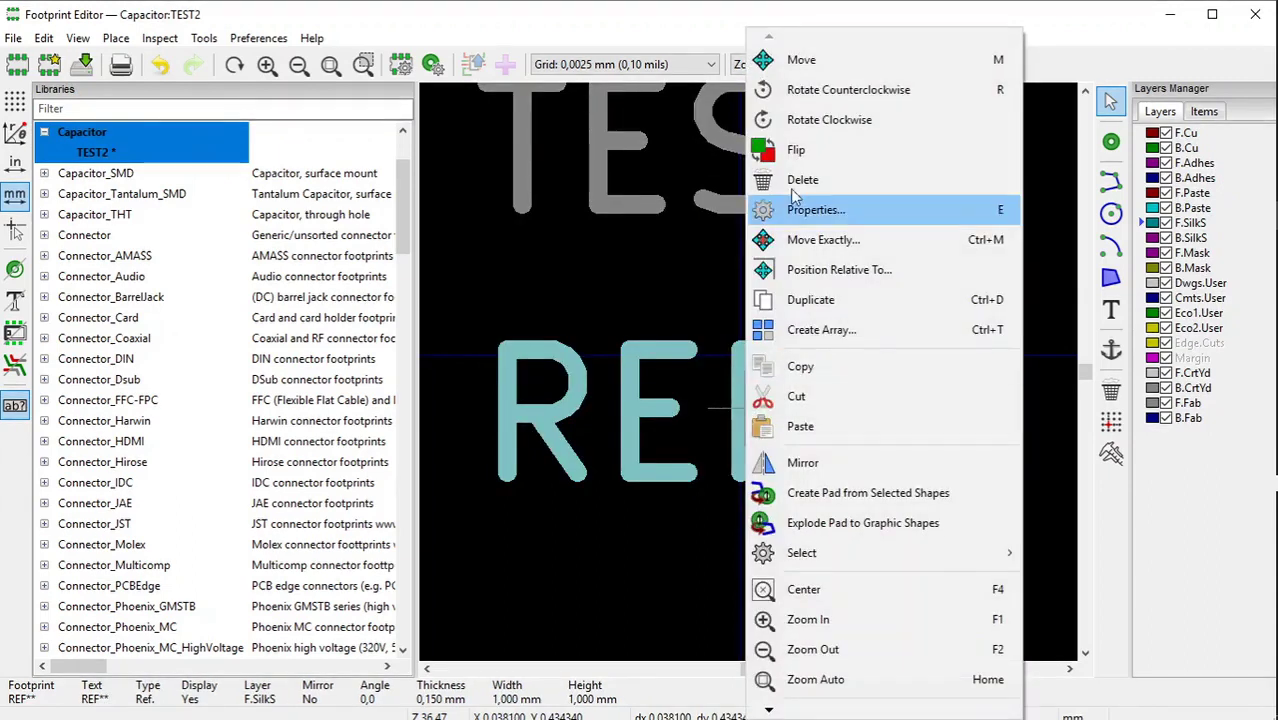
pyautogui.click(801, 60)
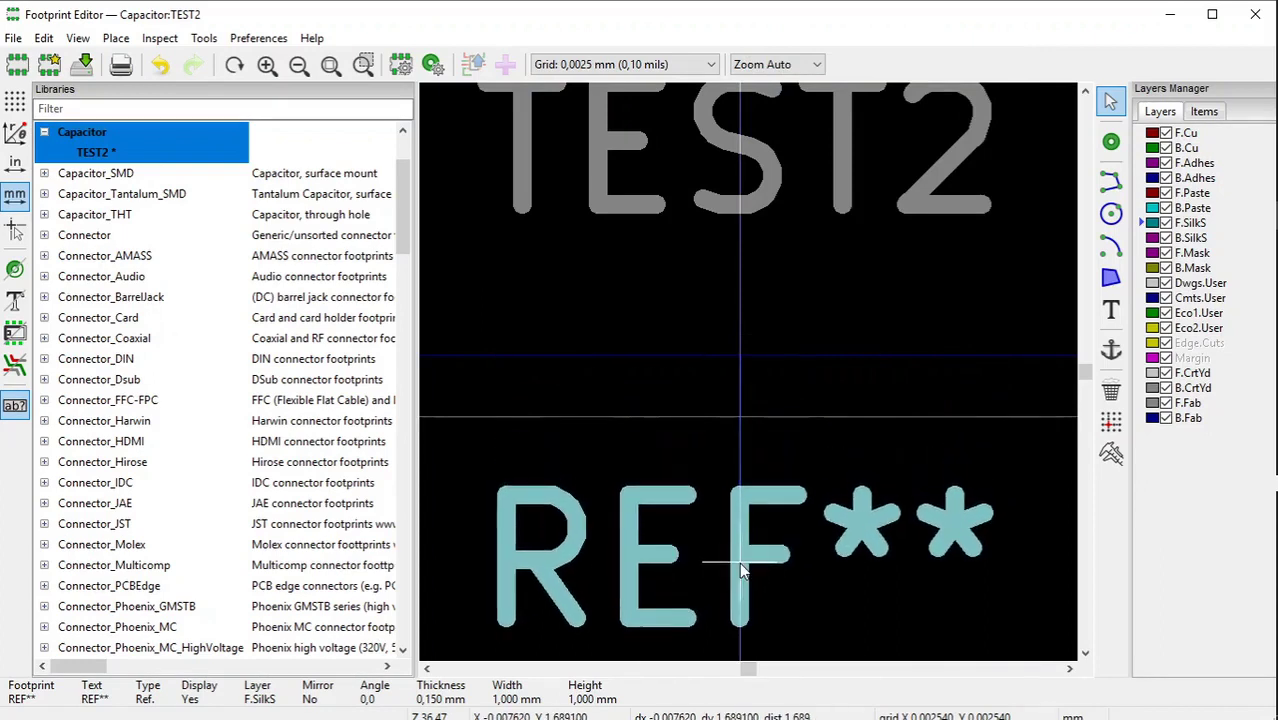
pyautogui.click(740, 566)
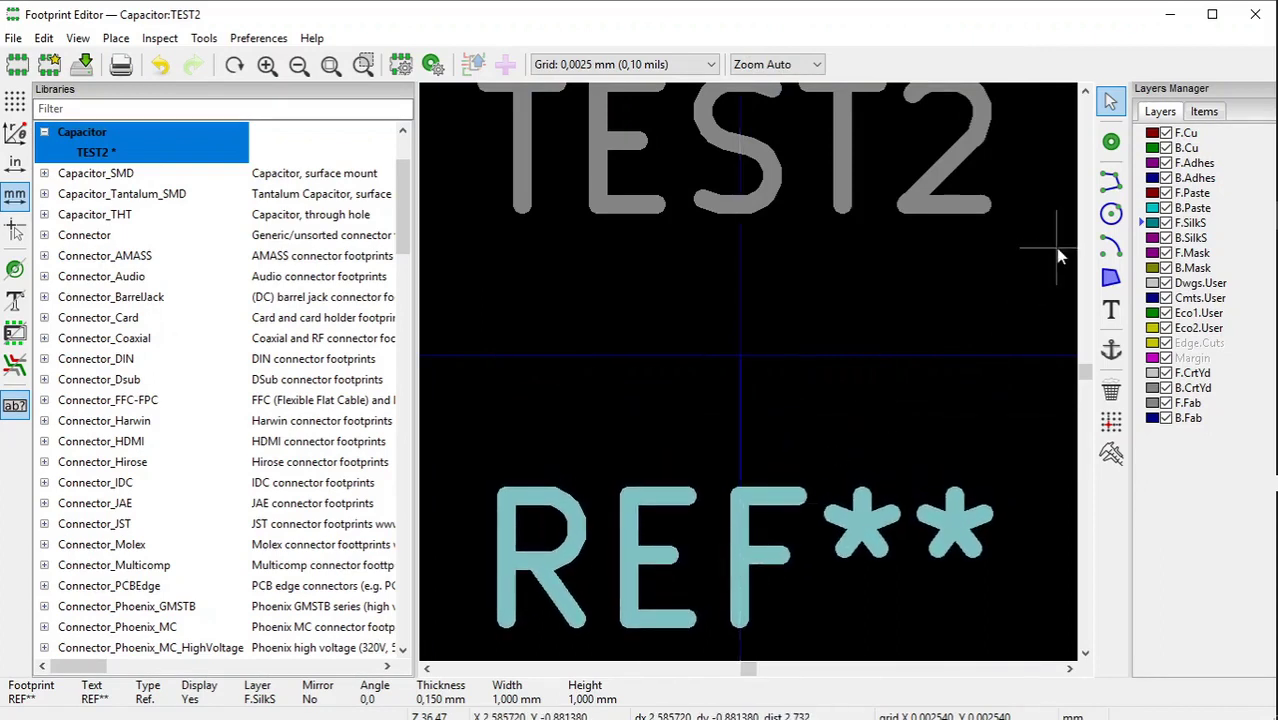
# Place two pads on the horizontal axis, one on each side of the origin, and save the footprint to its library.
pyautogui.click(1111, 142)
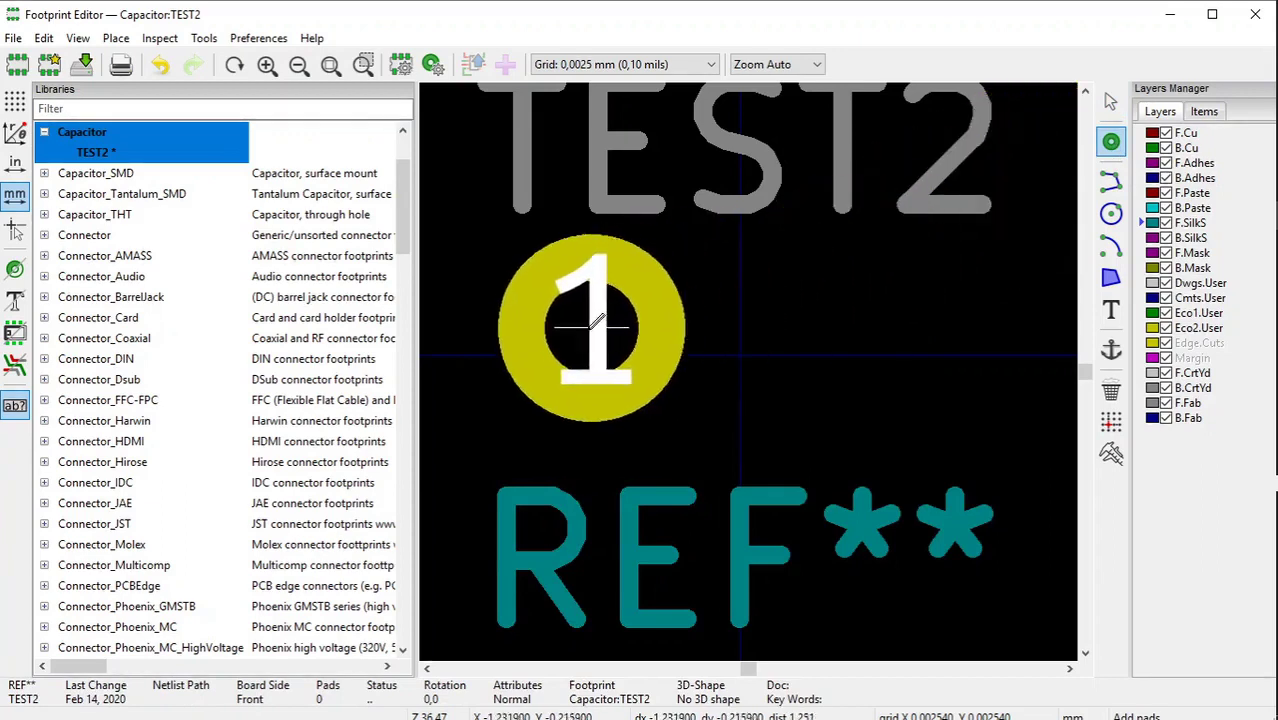
pyautogui.click(567, 348)
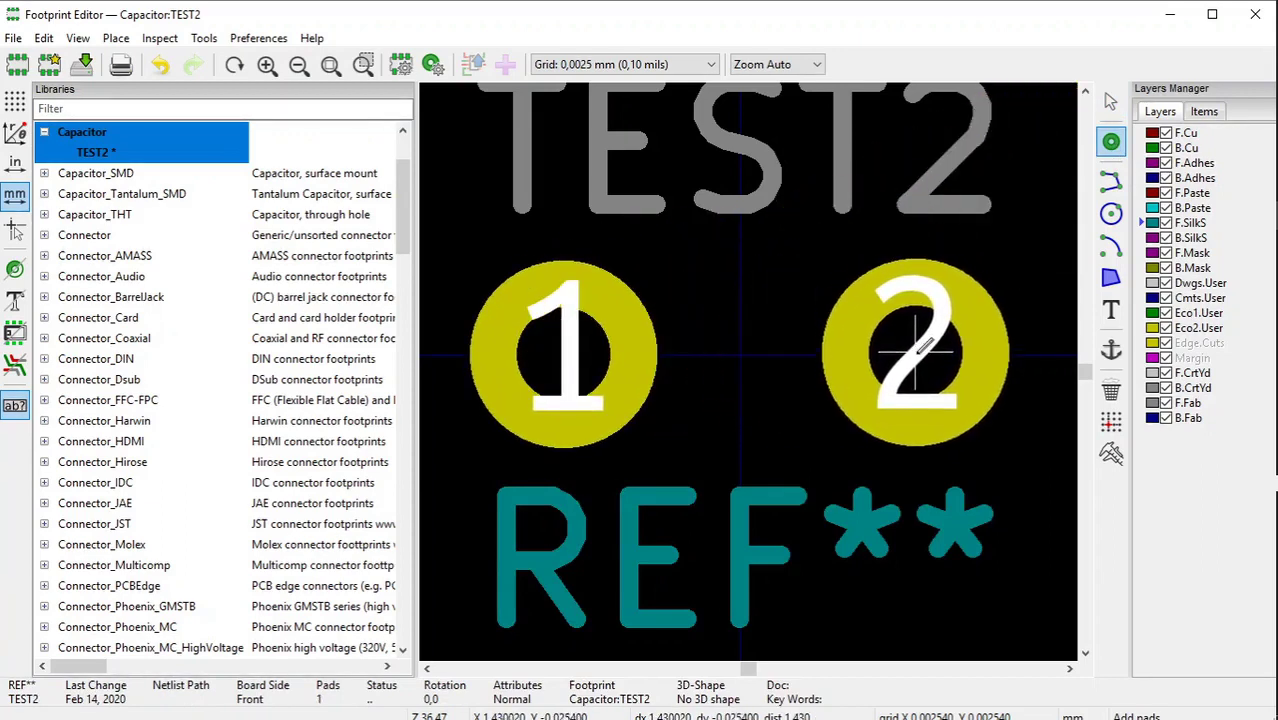
pyautogui.click(926, 348)
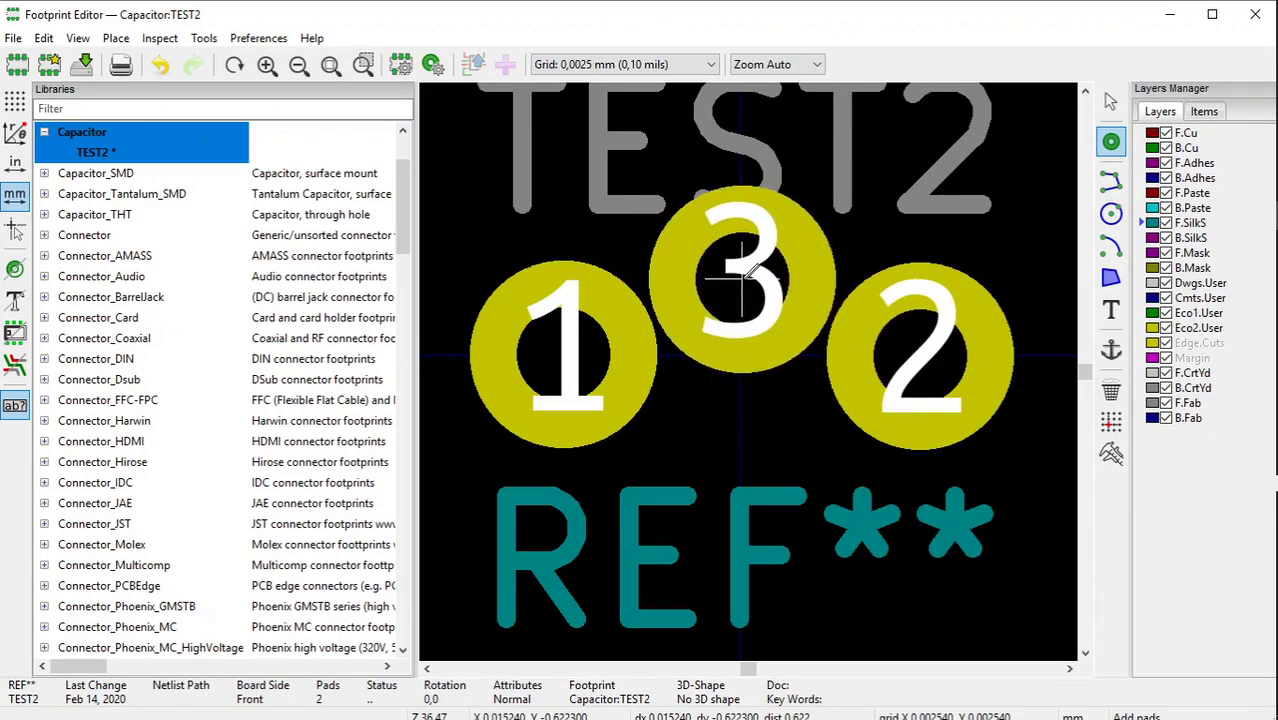
pyautogui.rightClick(742, 282)
pyautogui.click(762, 300)
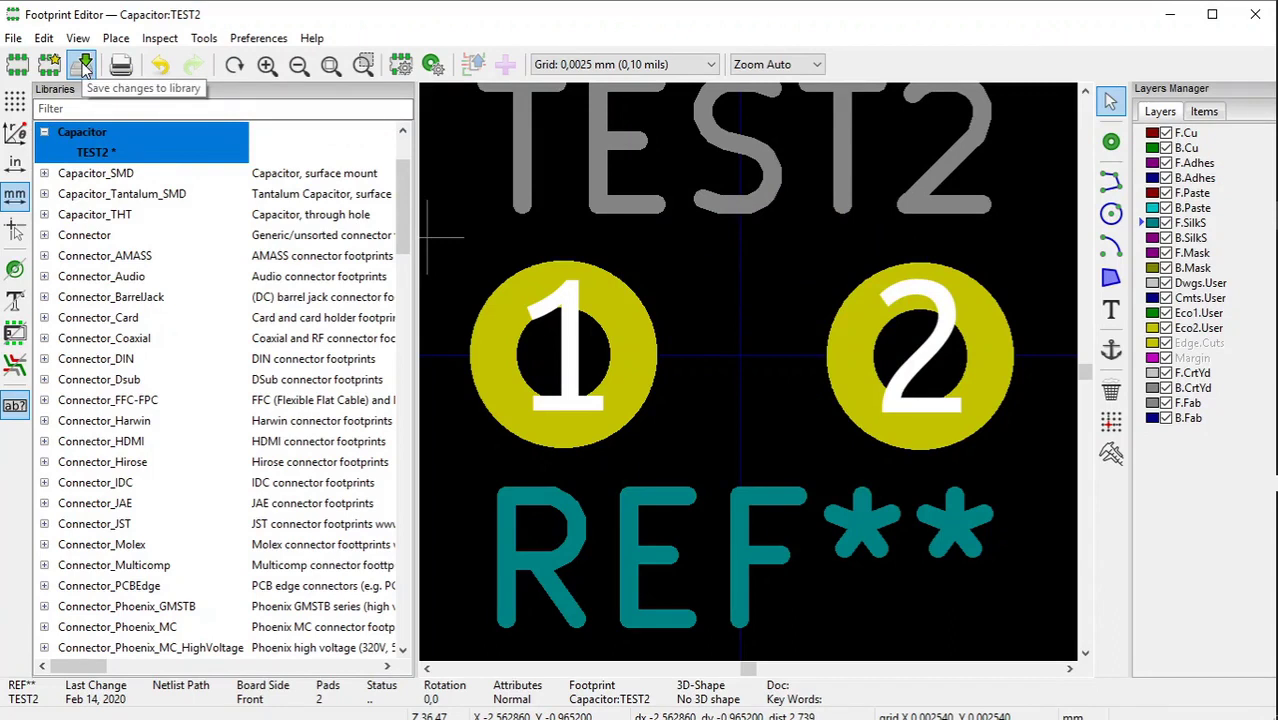
pyautogui.click(83, 66)
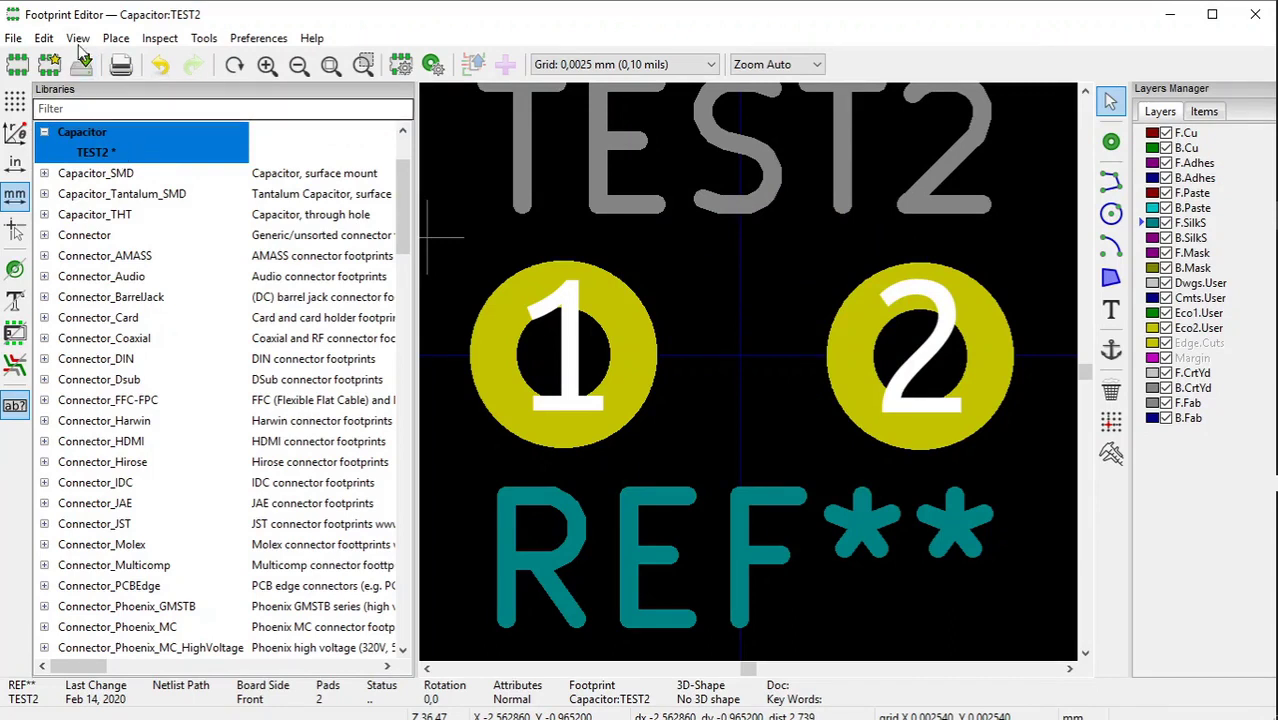
pyautogui.click(86, 66)
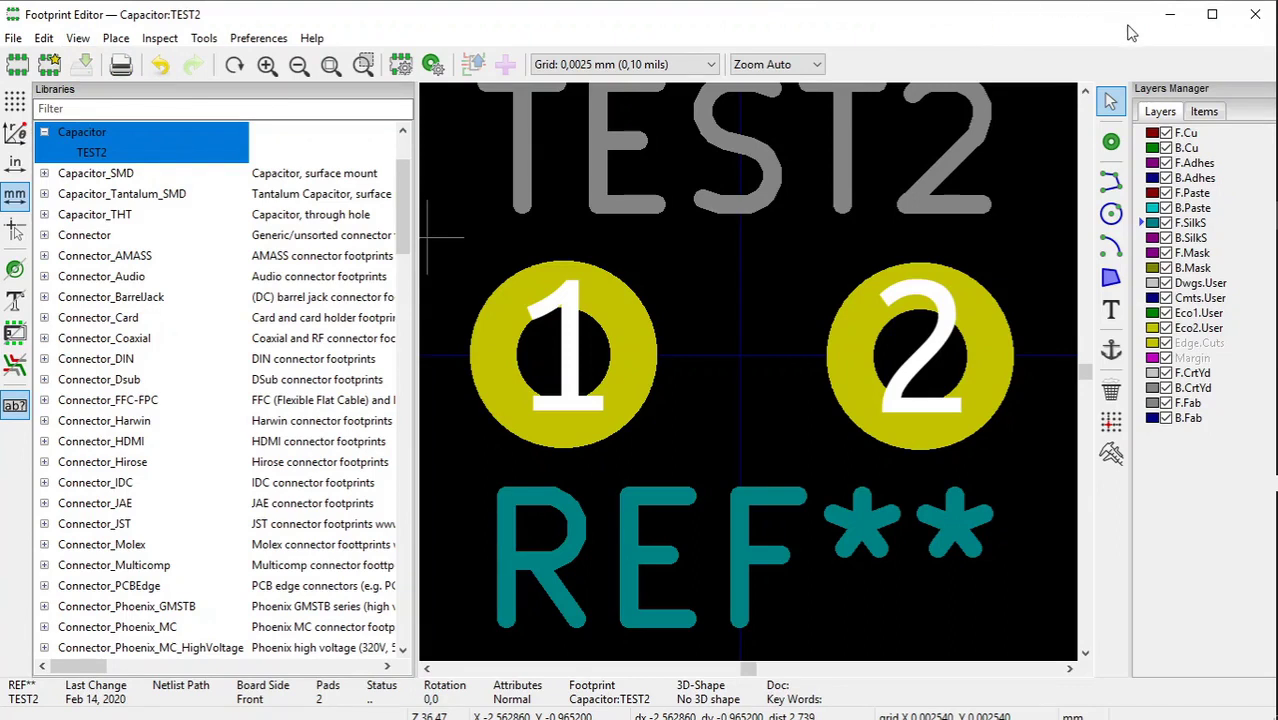
# Switch to File Explorer, examine the Capacitor.pretty folder inside C:\KICADFootprints, and close the window.
pyautogui.moveTo(1266, 110)
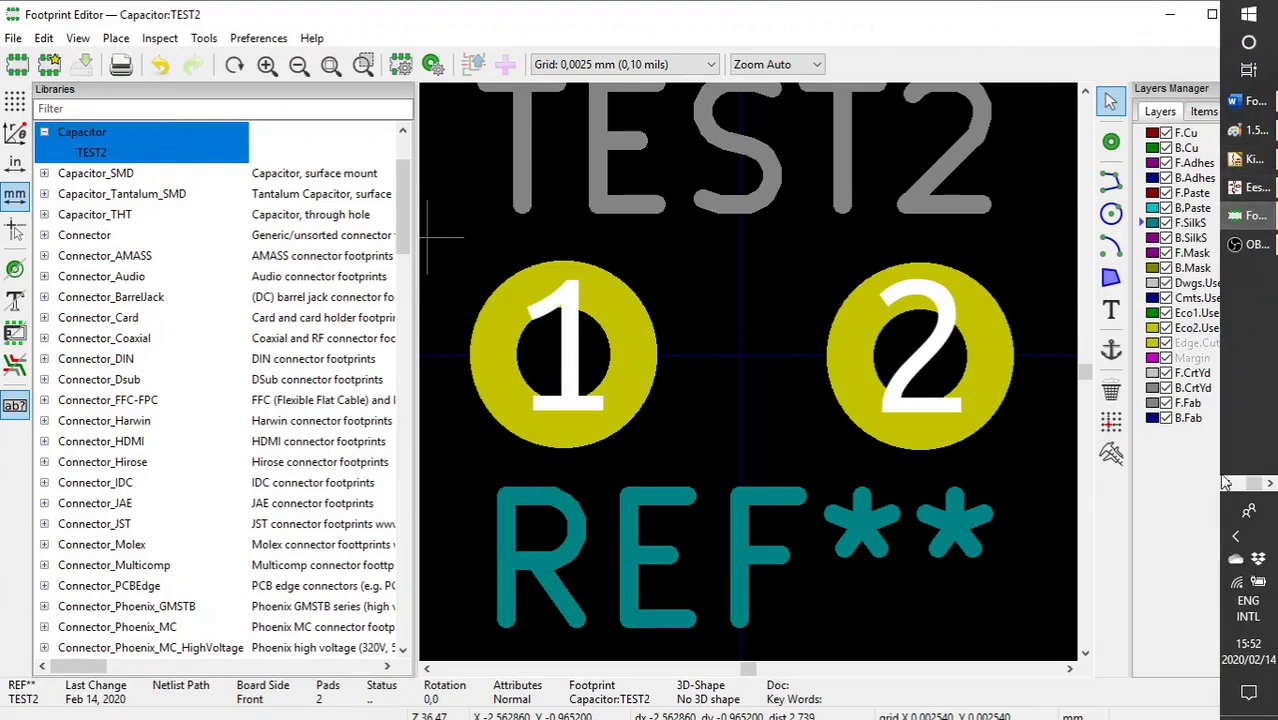
pyautogui.click(1240, 484)
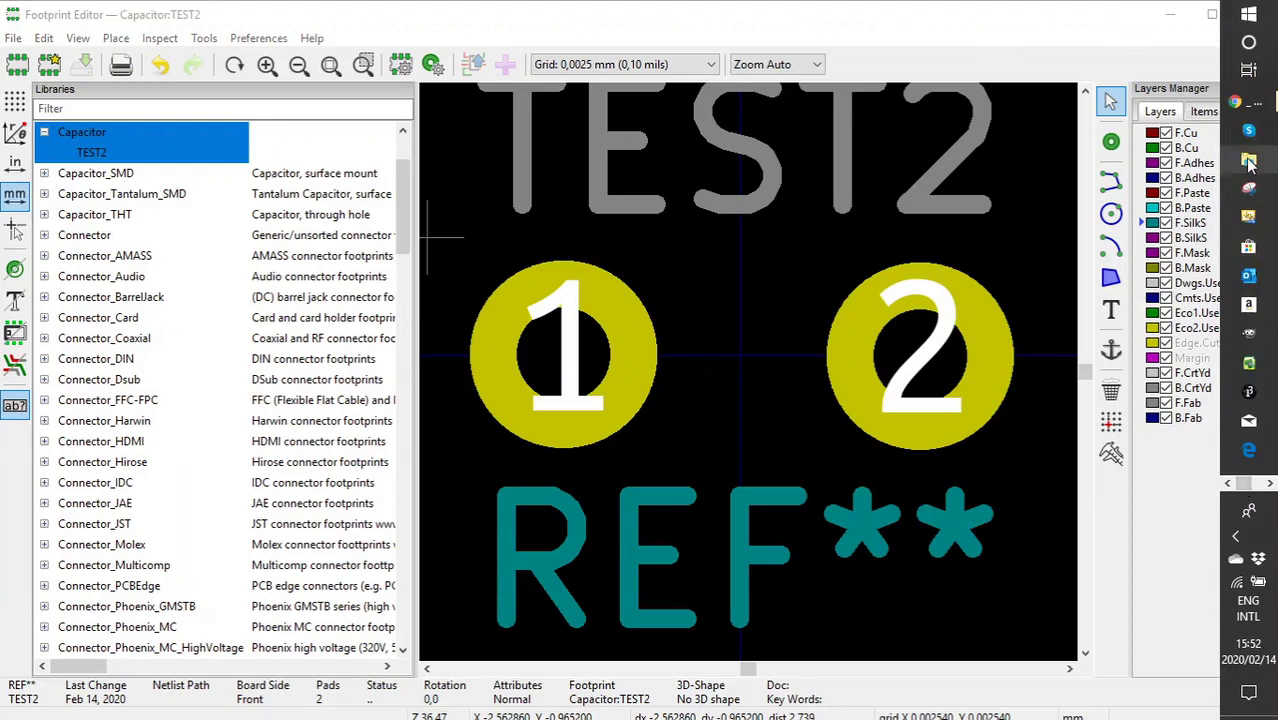
pyautogui.click(1248, 162)
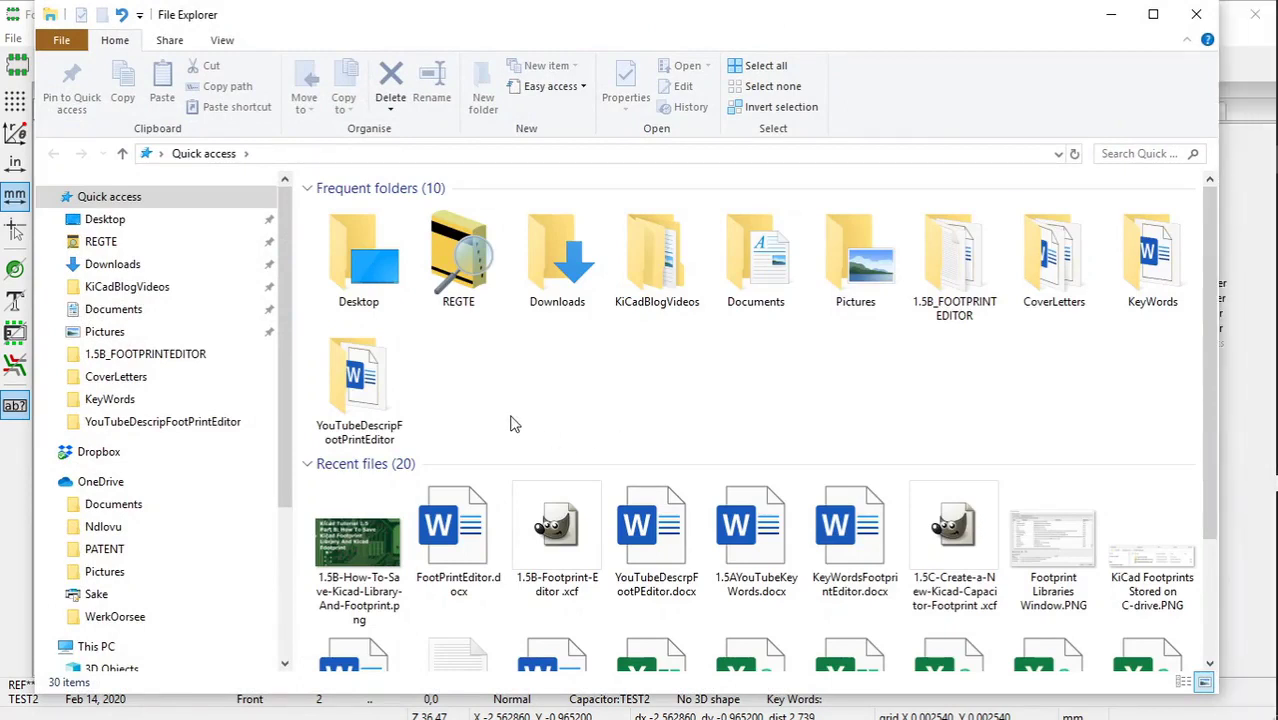
pyautogui.moveTo(280, 345); pyautogui.dragTo(295, 498)
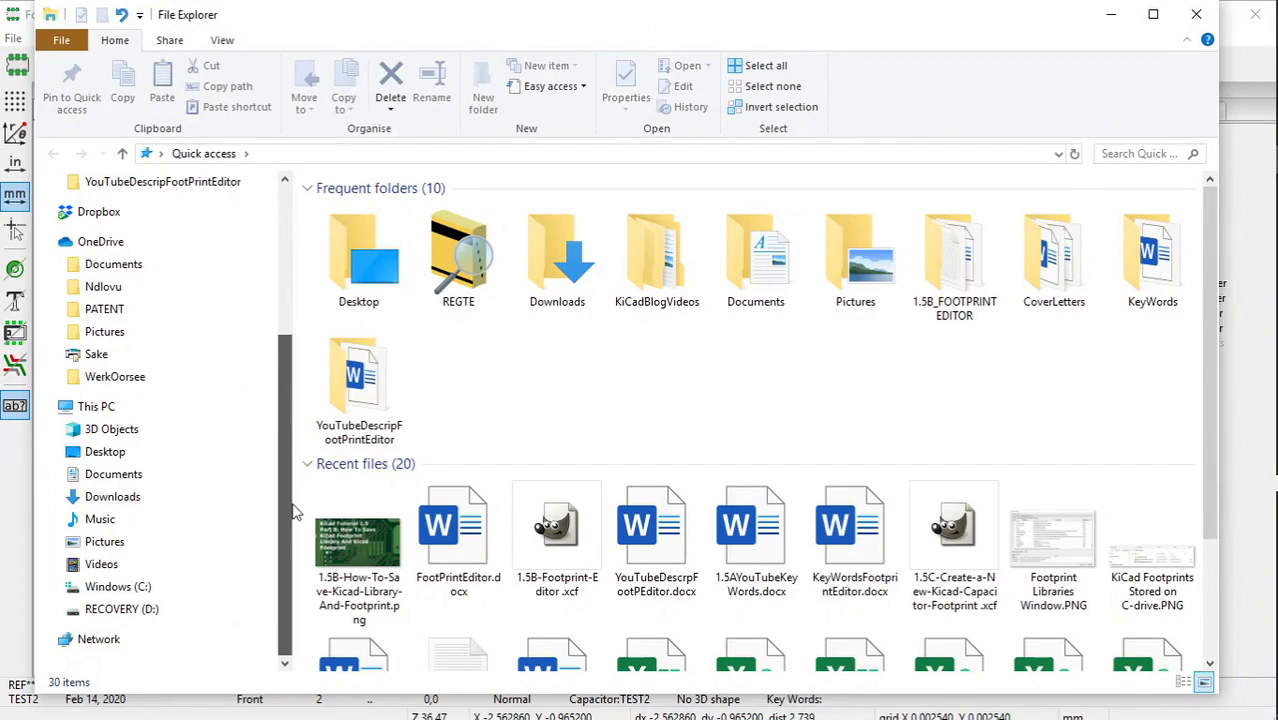
pyautogui.click(118, 587)
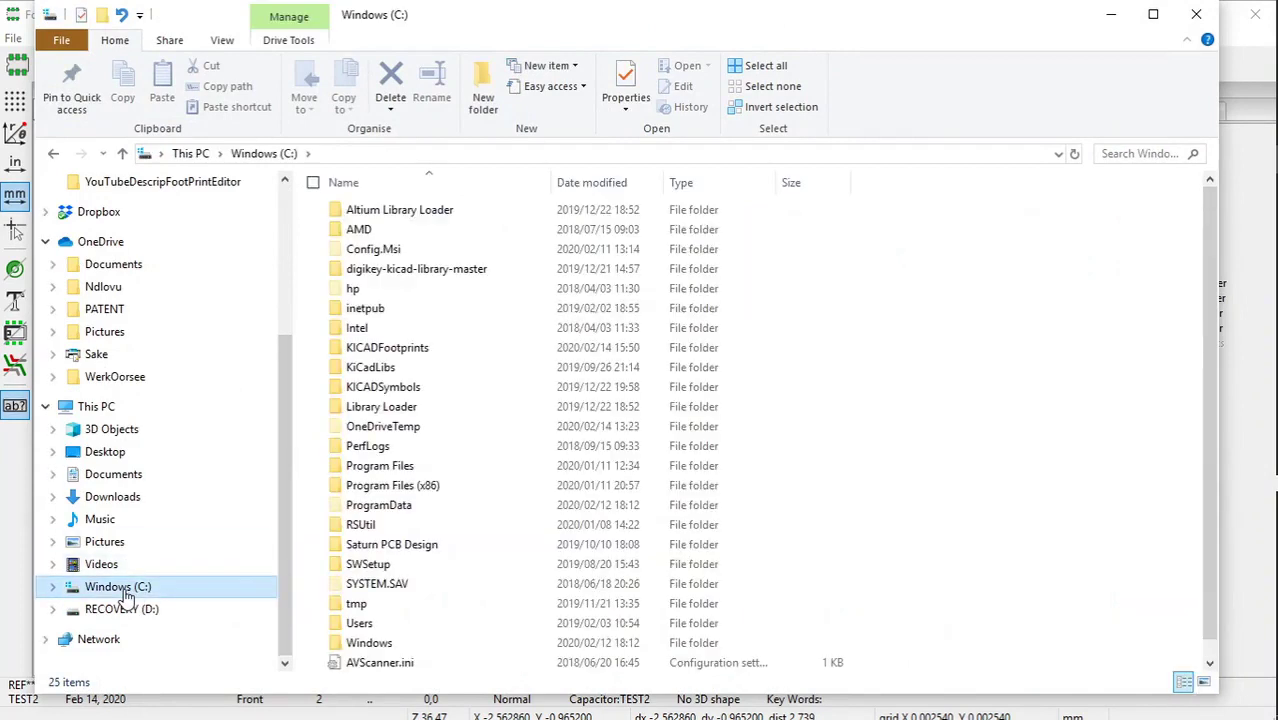
pyautogui.doubleClick(405, 354)
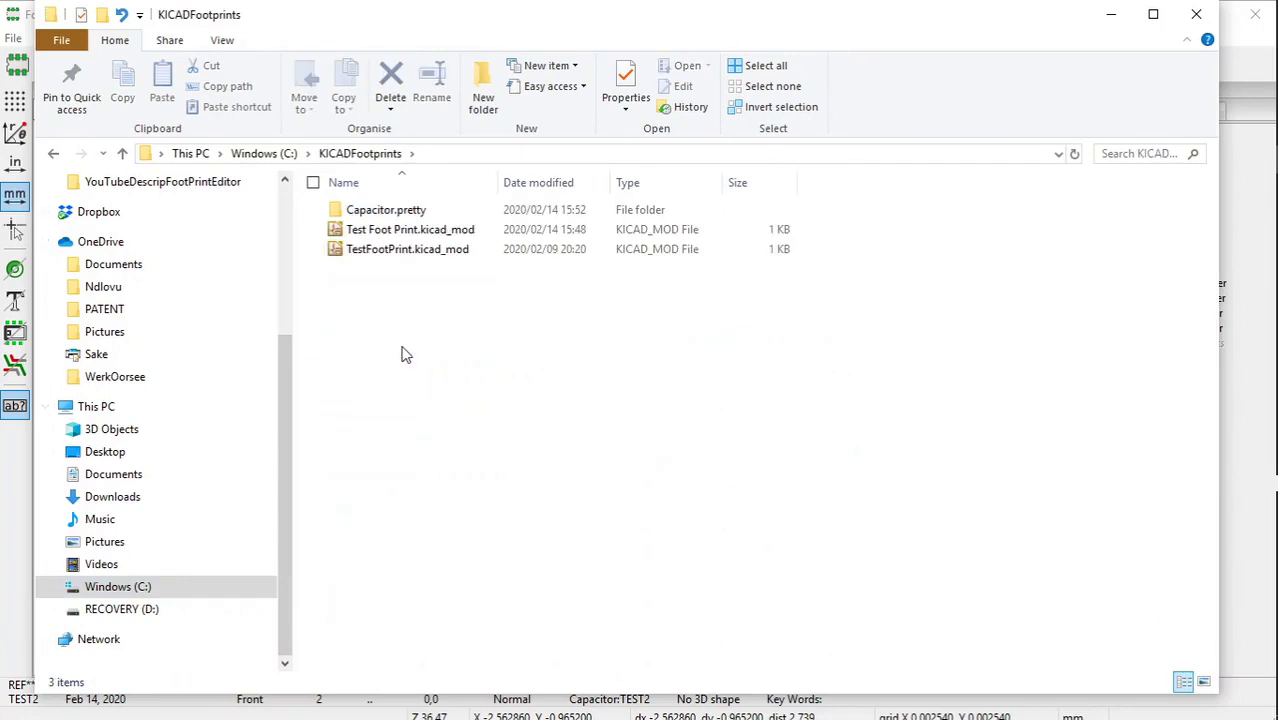
pyautogui.doubleClick(410, 218)
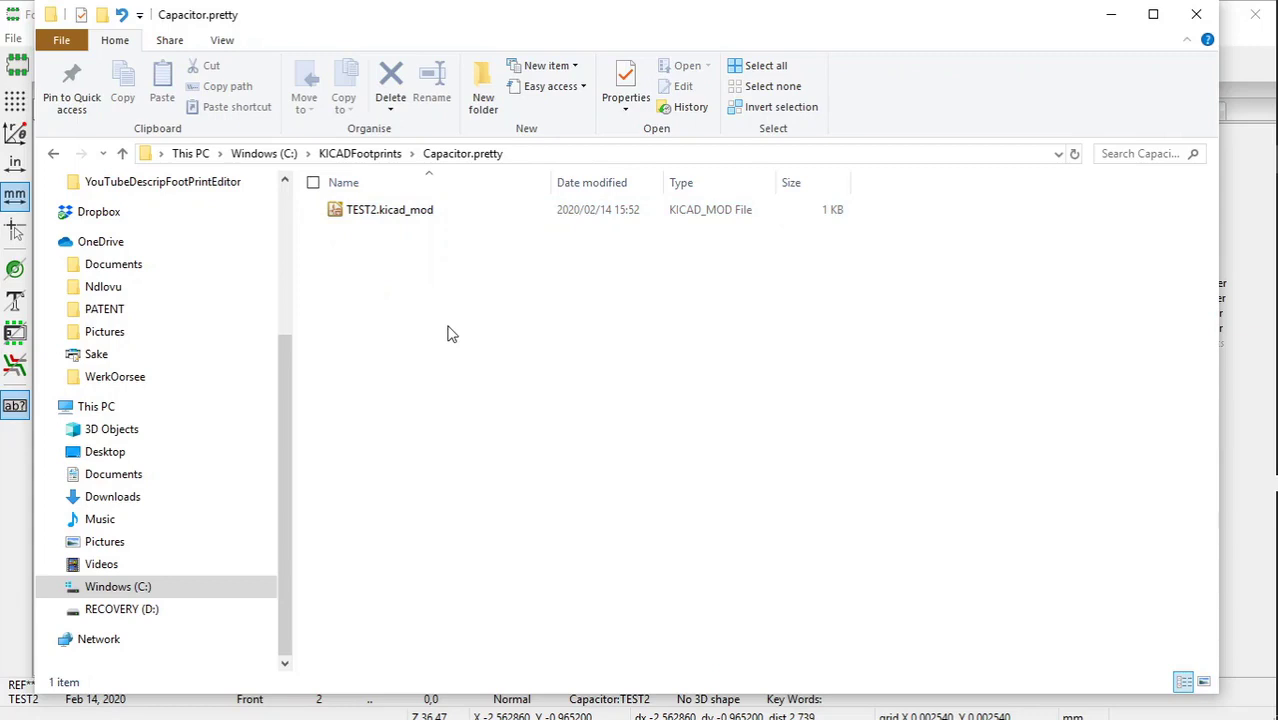
pyautogui.click(1193, 18)
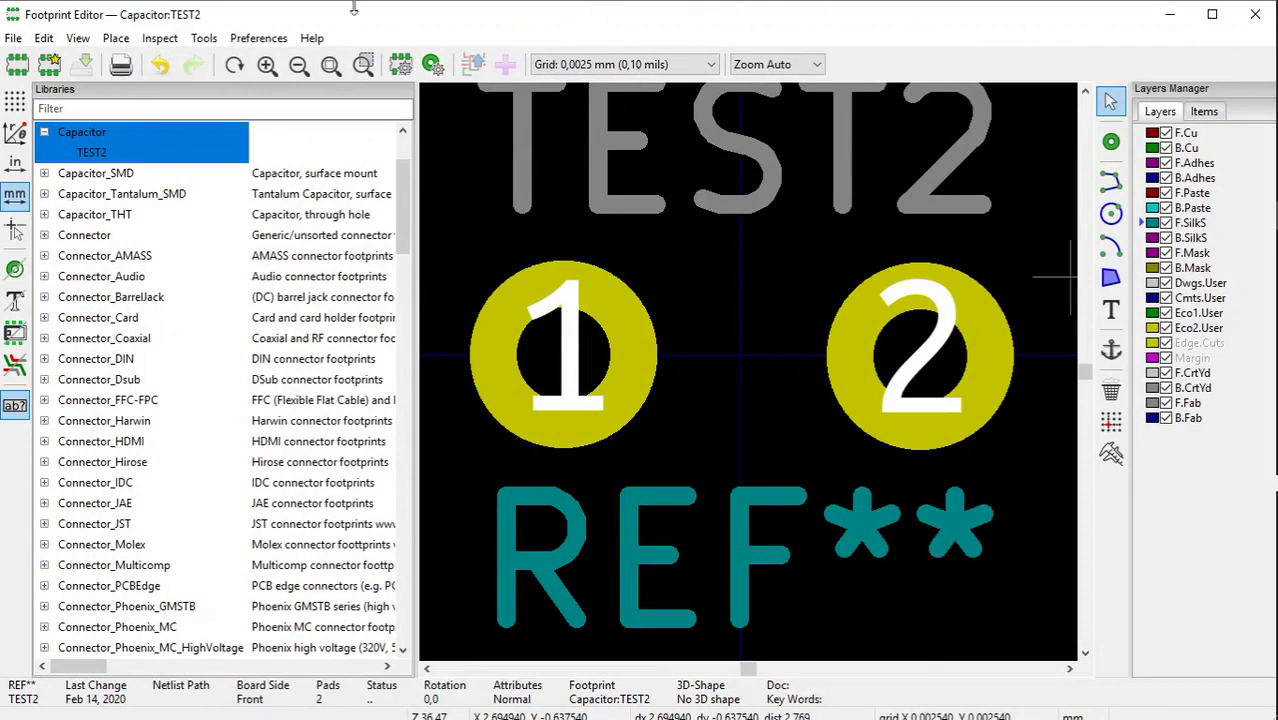
# Open the footprint library manager and examine the KICADFootprints and Capacitor entries at the end of the global libraries.
pyautogui.click(240, 44)
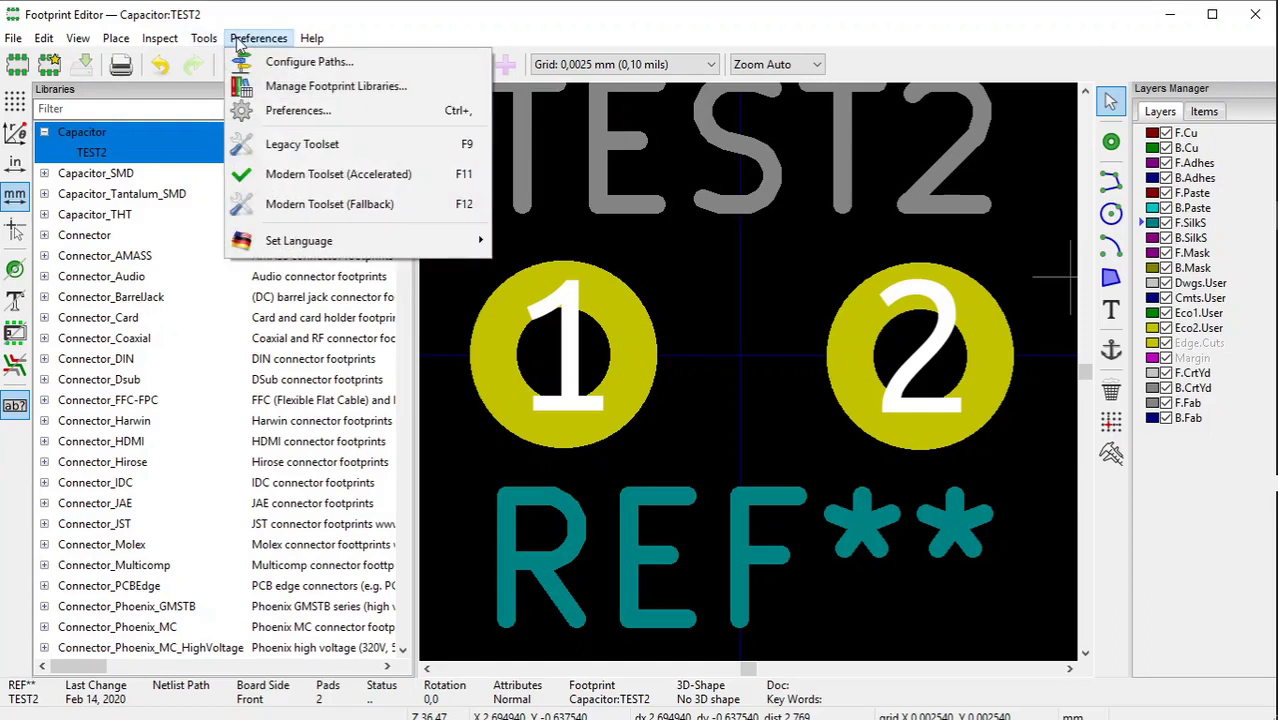
pyautogui.click(269, 90)
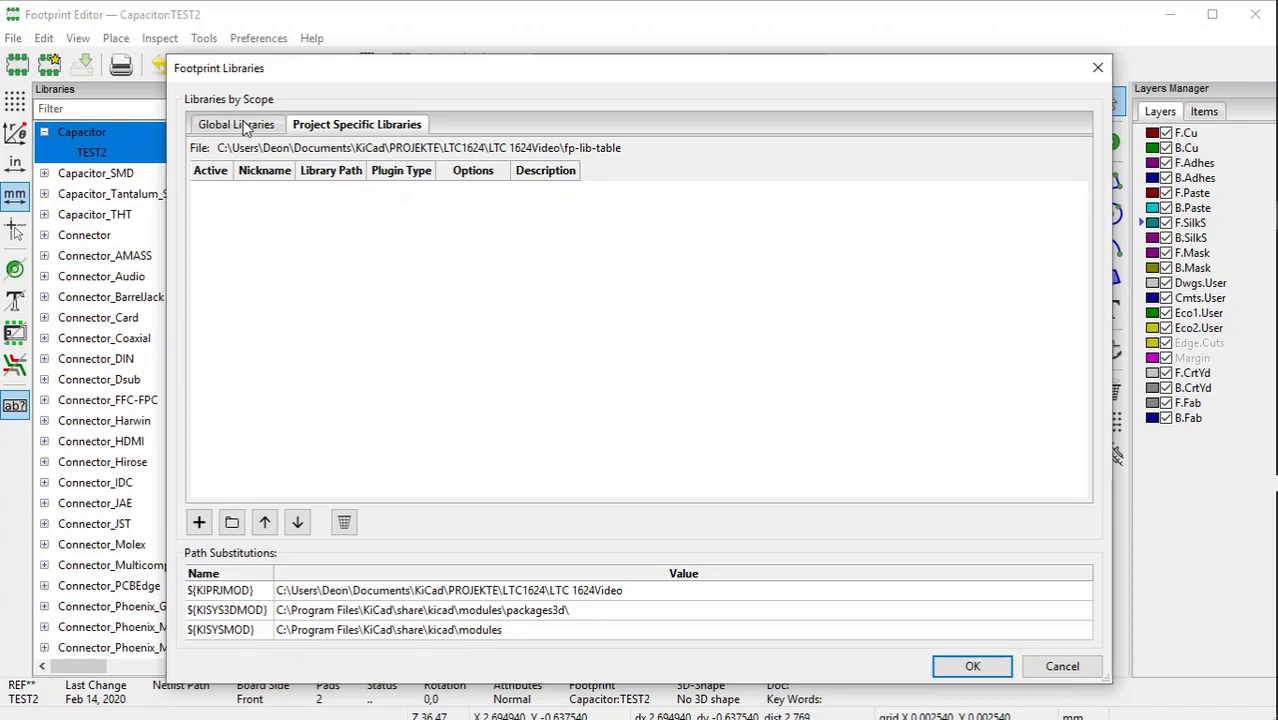
pyautogui.click(246, 127)
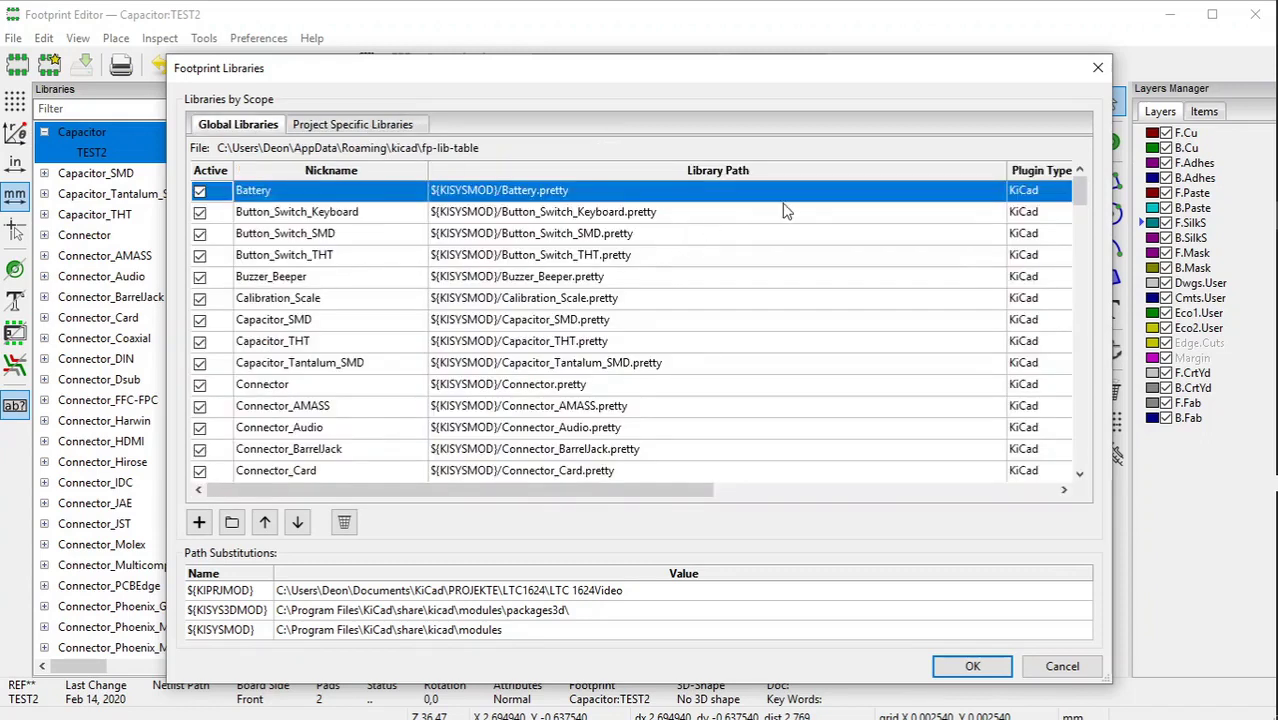
pyautogui.moveTo(1080, 190); pyautogui.dragTo(1085, 495)
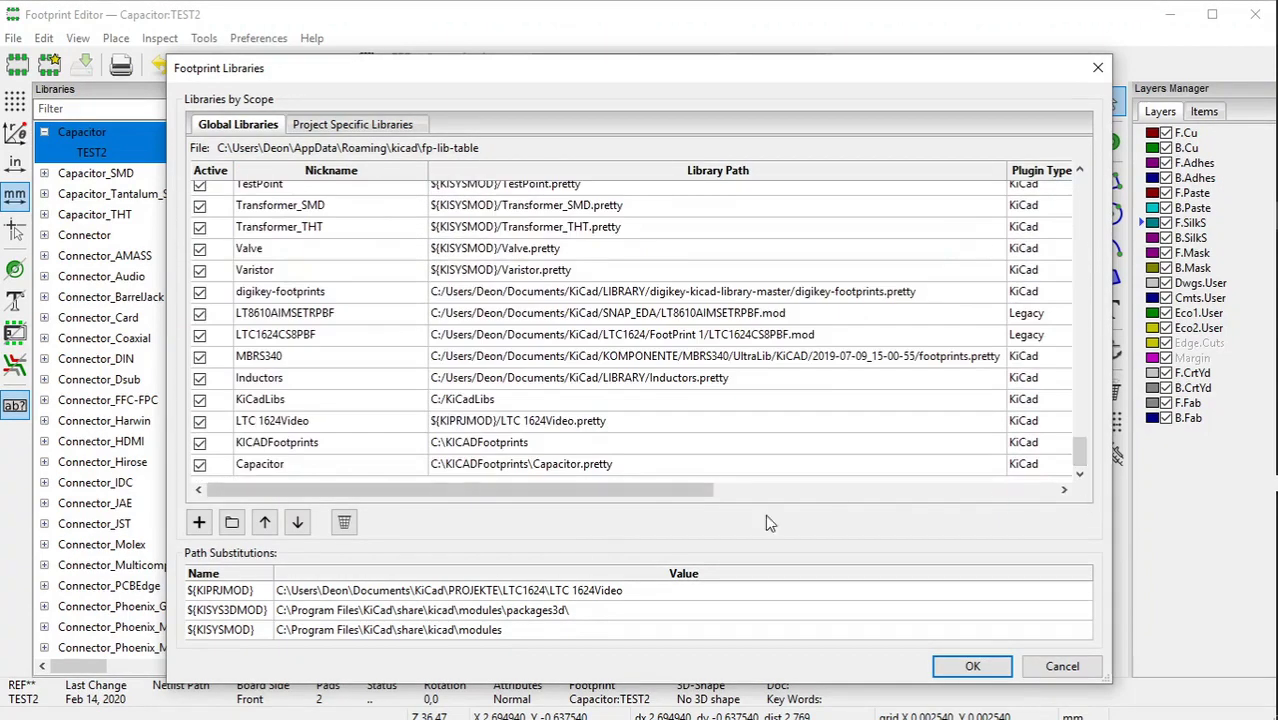
pyautogui.click(328, 450)
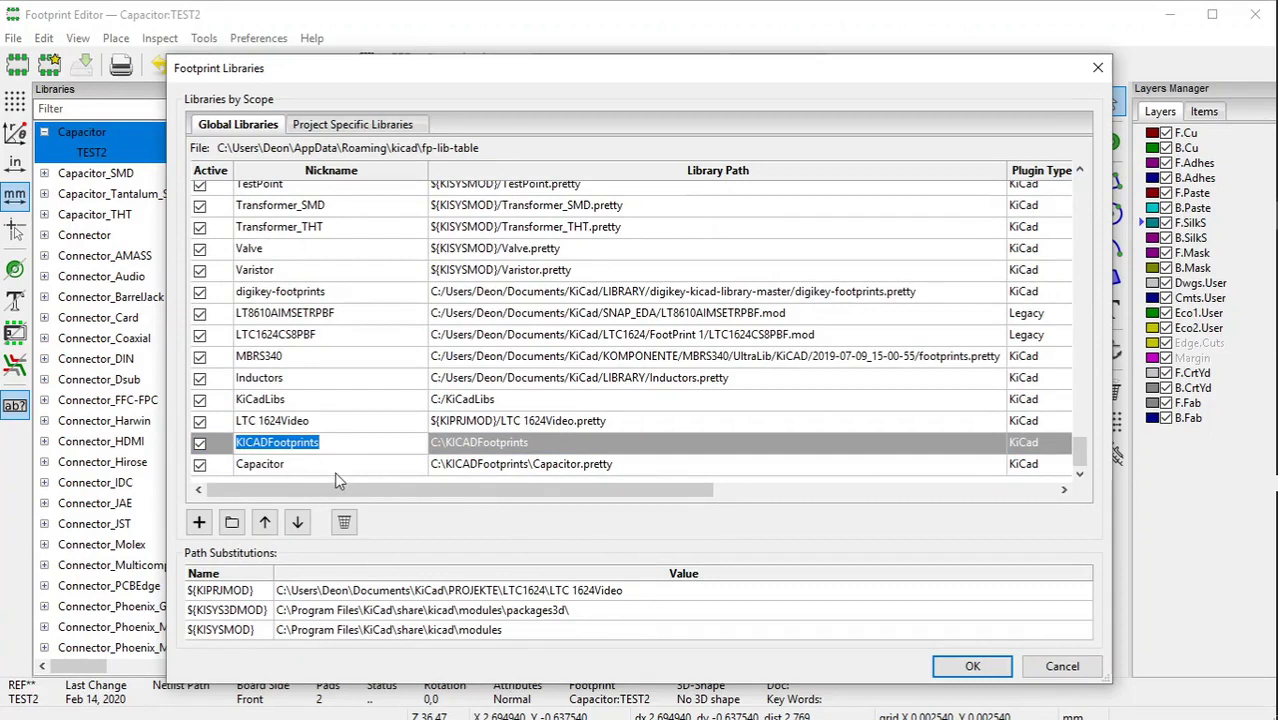
pyautogui.click(336, 466)
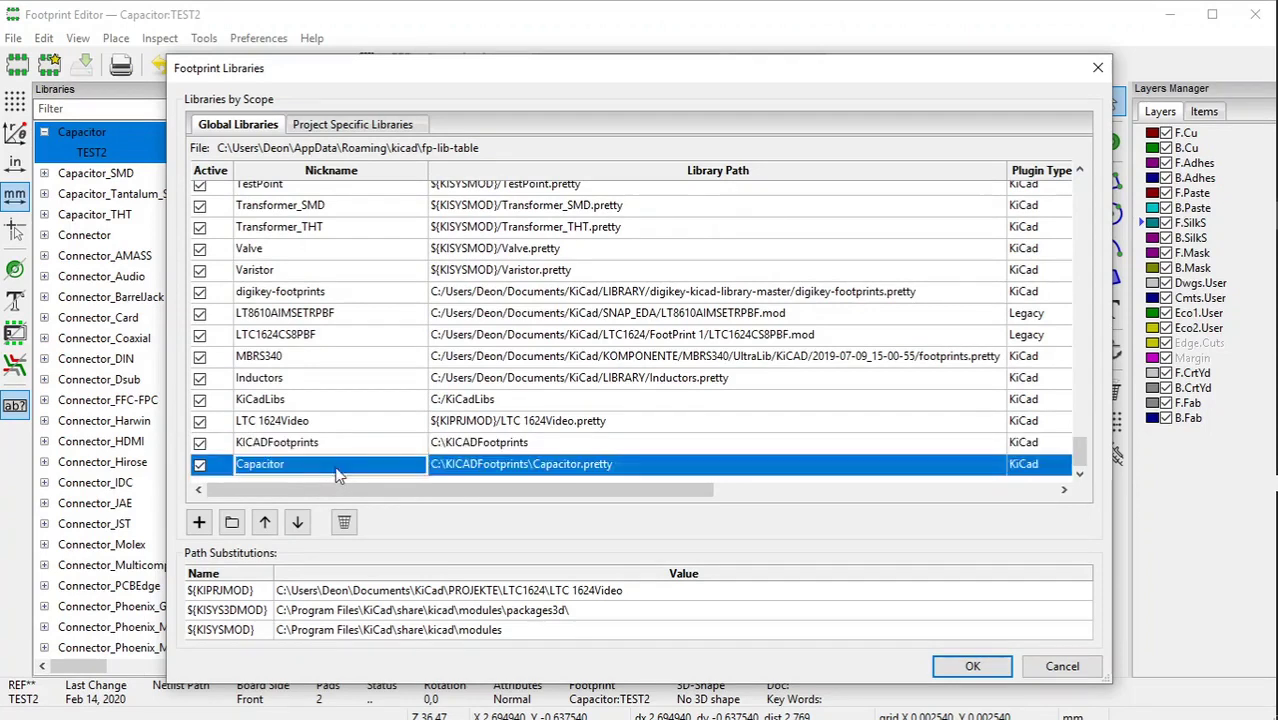